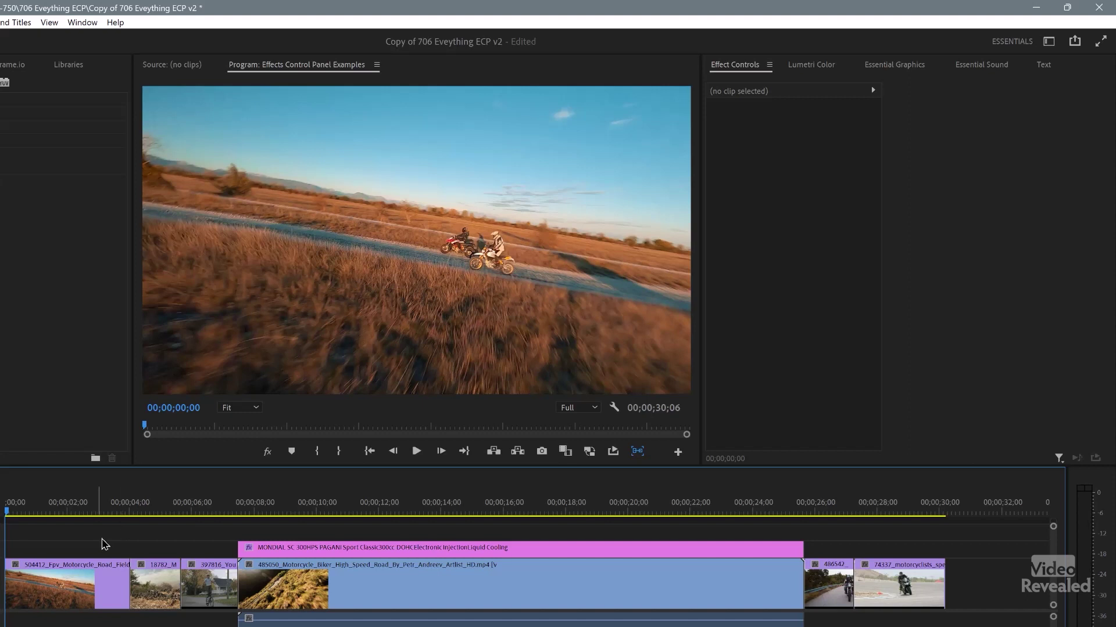
Compare the effect properties shown for the first clip, the second clip and a selection of several clips
click(80, 574)
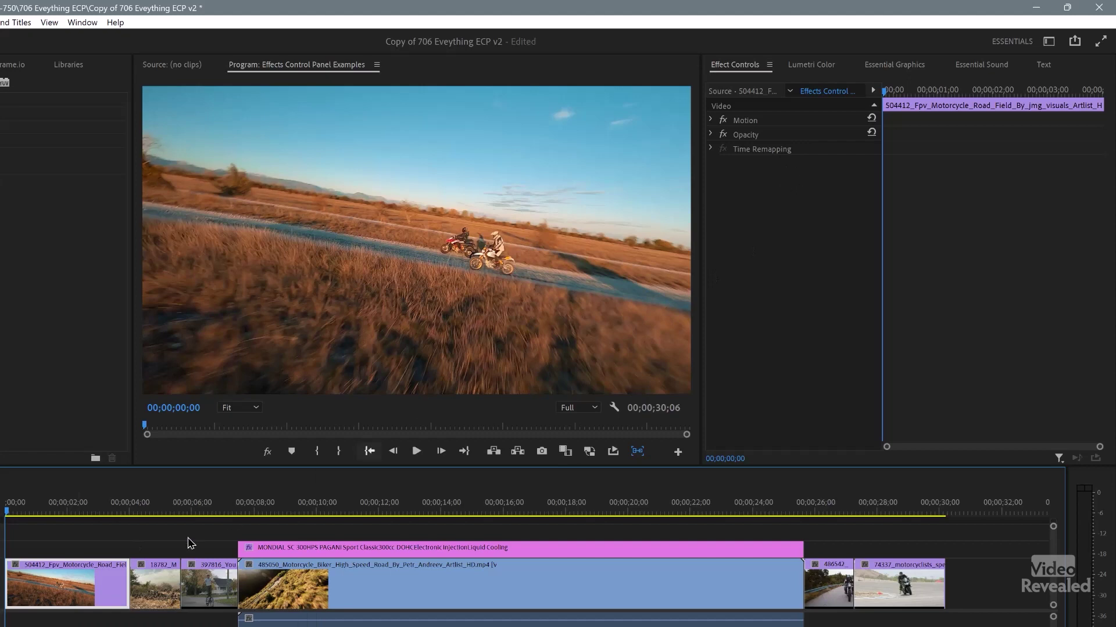
click(155, 577)
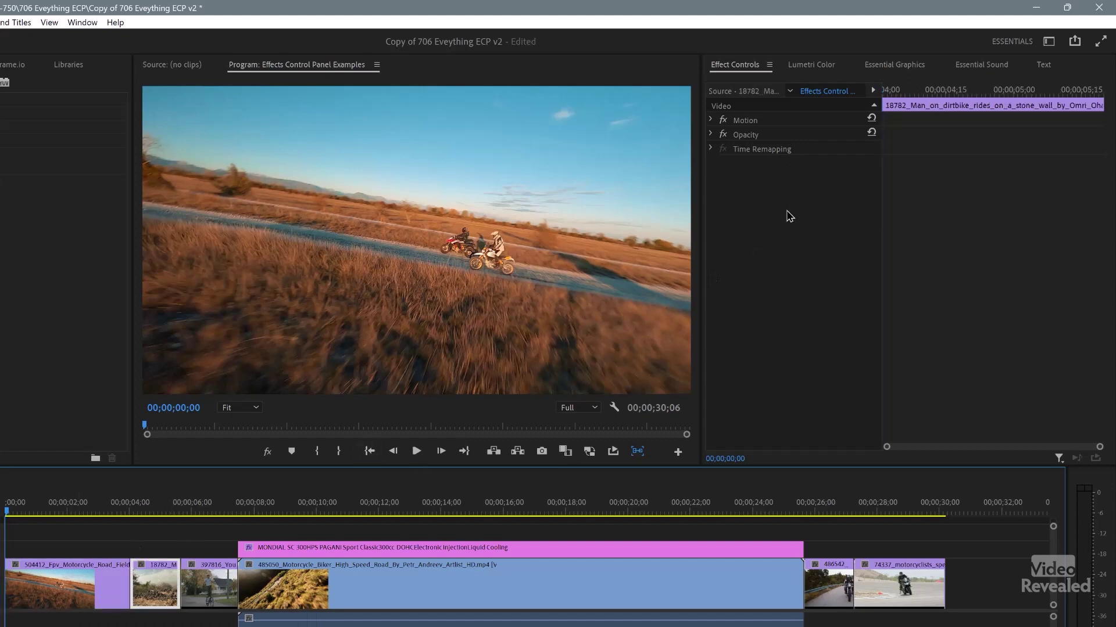
drag(74, 543, 204, 578)
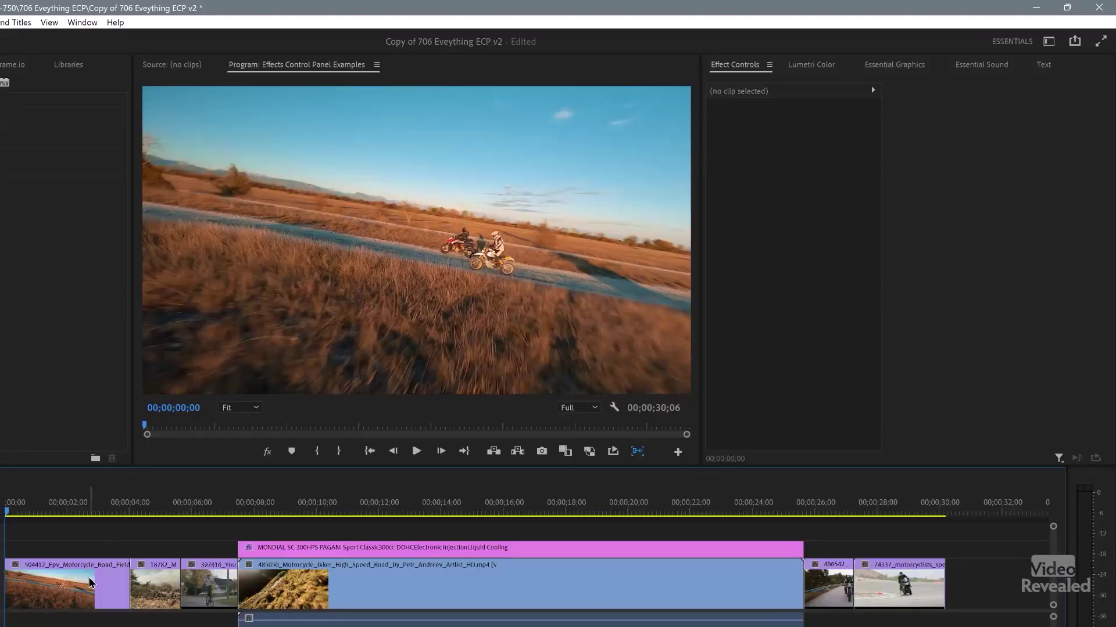
Apply the Gaussian Blur effect from Blur & Sharpen to the first clip in the timeline
click(90, 581)
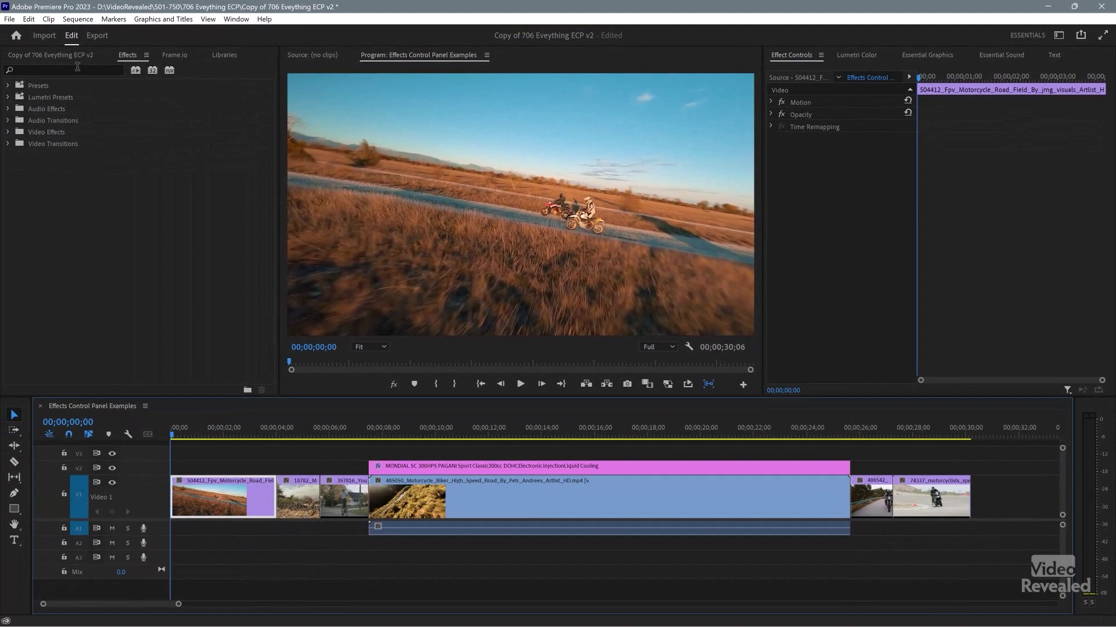
click(9, 133)
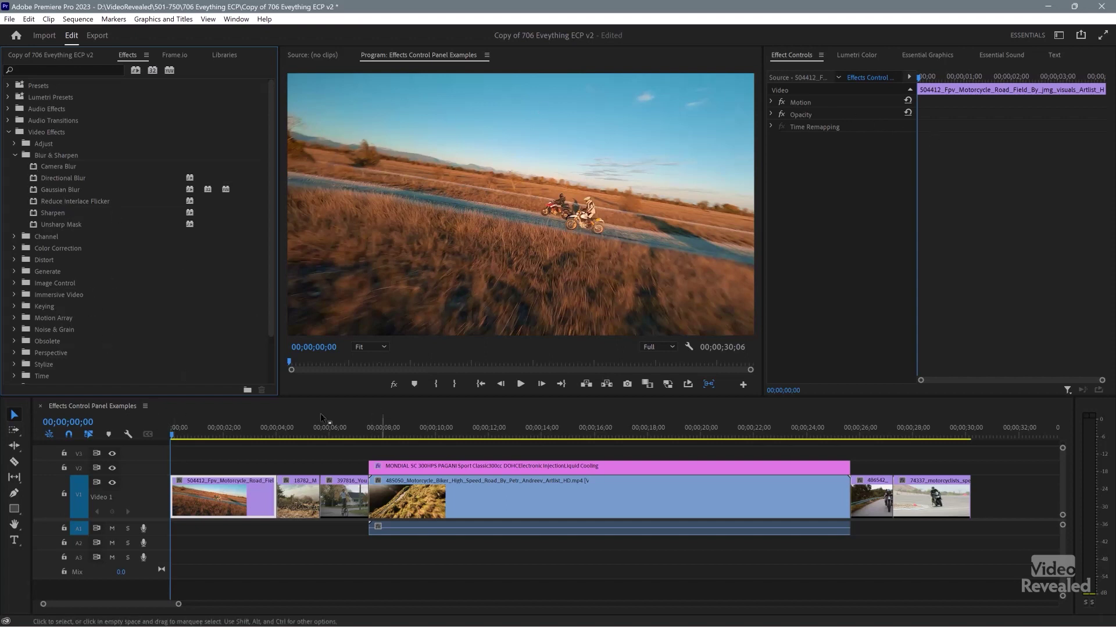
click(229, 476)
click(228, 477)
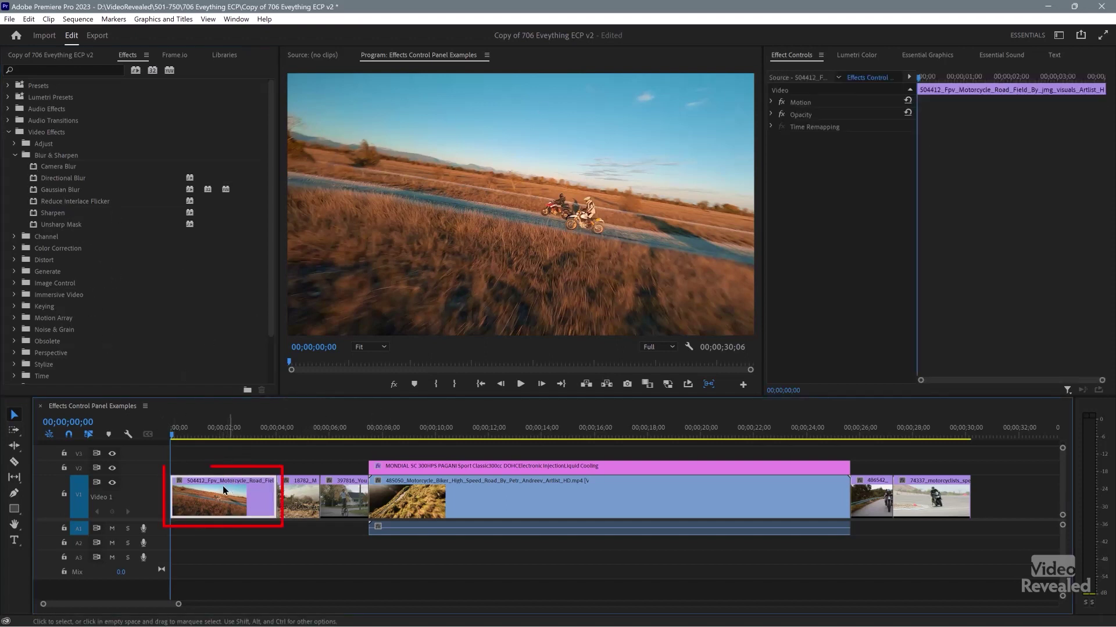
double_click(37, 190)
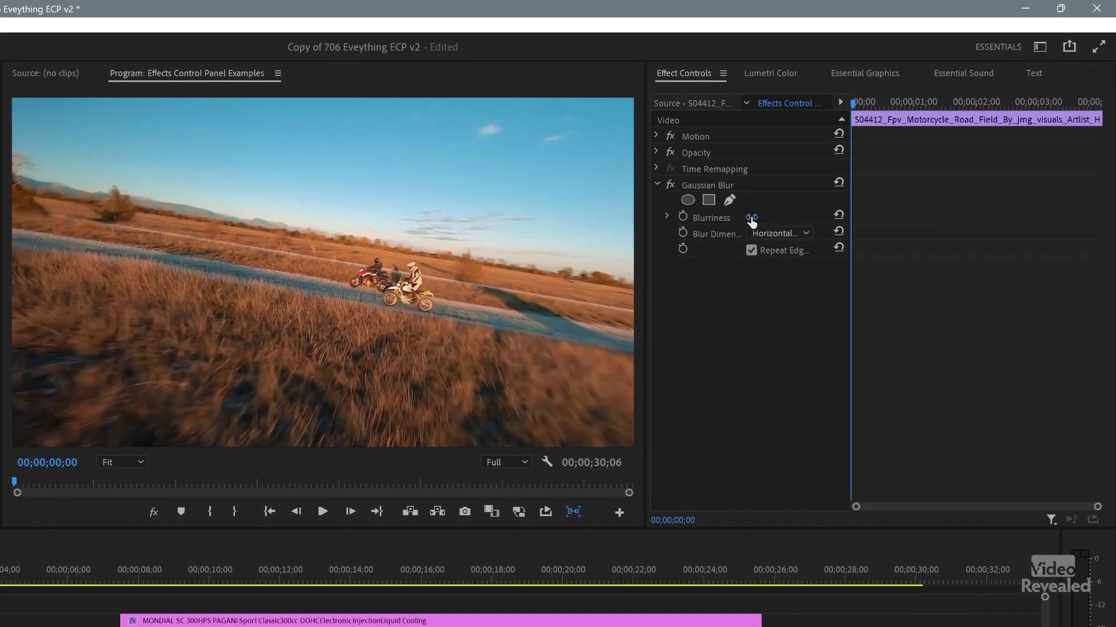
Start keyframing the Gaussian Blur's Blurriness at the beginning of the clip with a value of 90
drag(842, 163, 864, 164)
drag(753, 217, 767, 296)
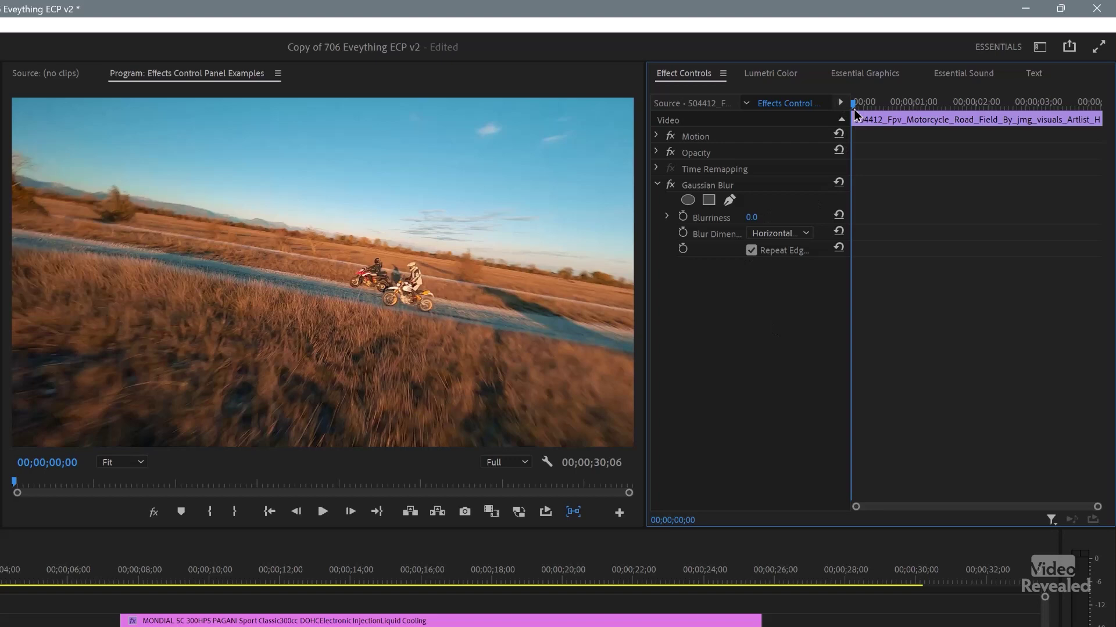
mouse_move(854, 113)
mouse_down()
mouse_move(928, 111)
mouse_move(852, 111)
mouse_up()
click(683, 216)
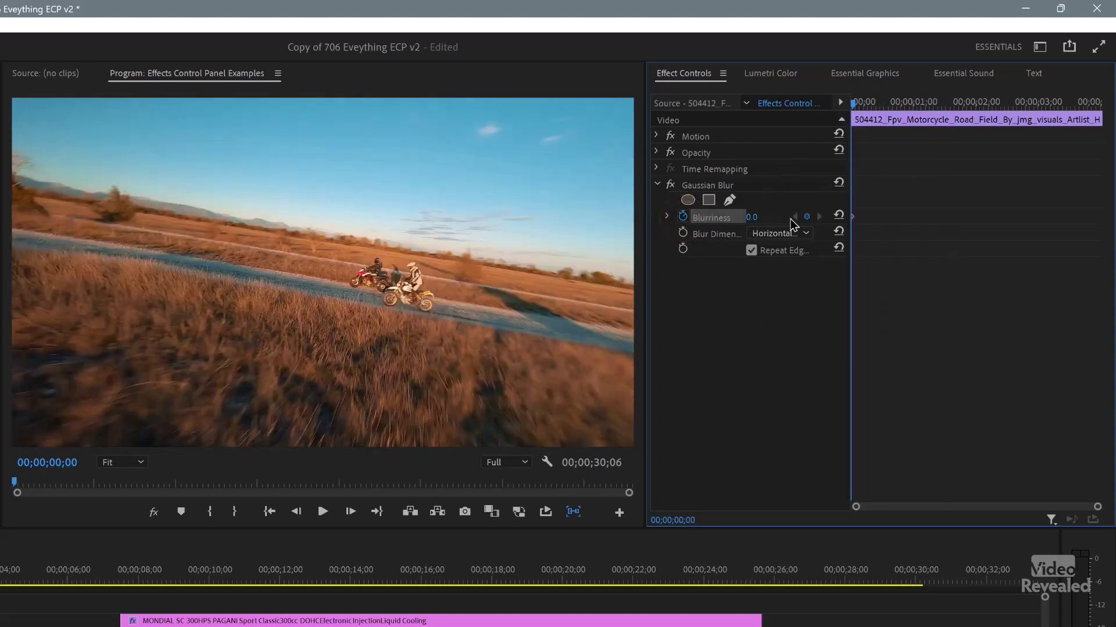
drag(752, 217, 801, 216)
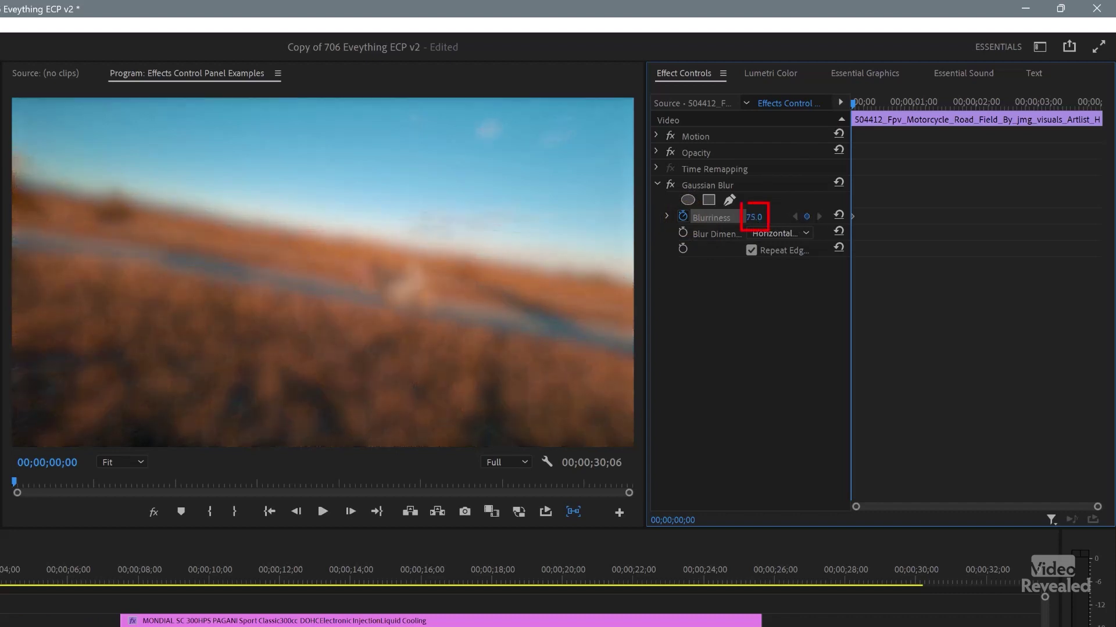
Add a second Blurriness keyframe with a value of 0 and place it about 1.5 seconds into the clip
click(882, 103)
mouse_move(927, 103)
mouse_down()
mouse_move(954, 103)
mouse_move(928, 104)
mouse_up()
click(753, 217)
text(0)
key(Return)
drag(927, 216, 949, 217)
Play the clip from the start to preview the blur clearing
key(Home)
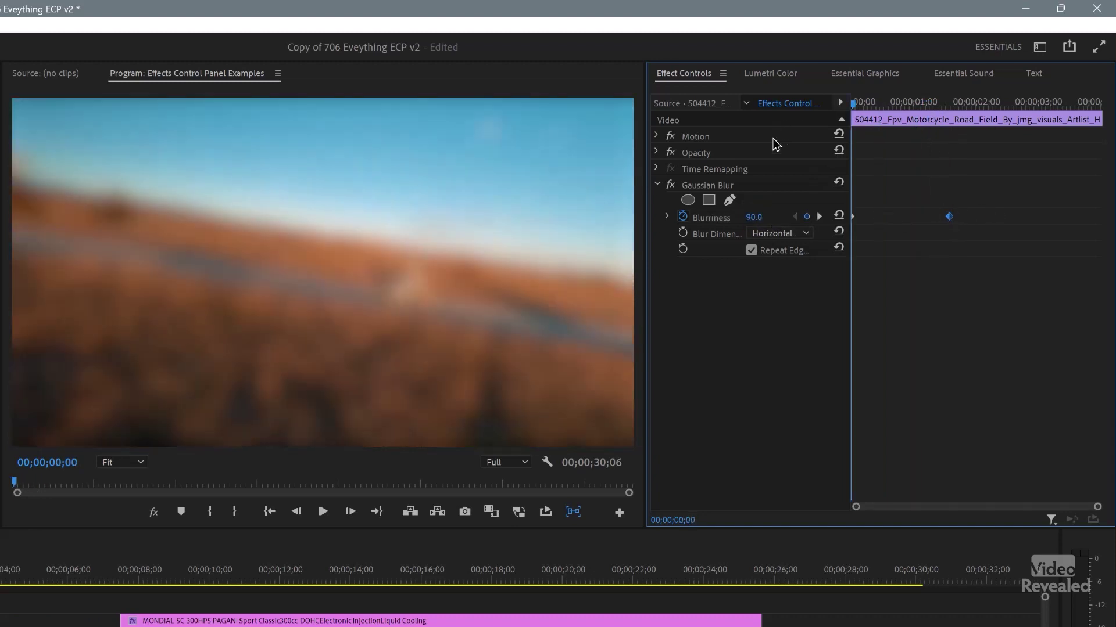
key(space)
key(space)
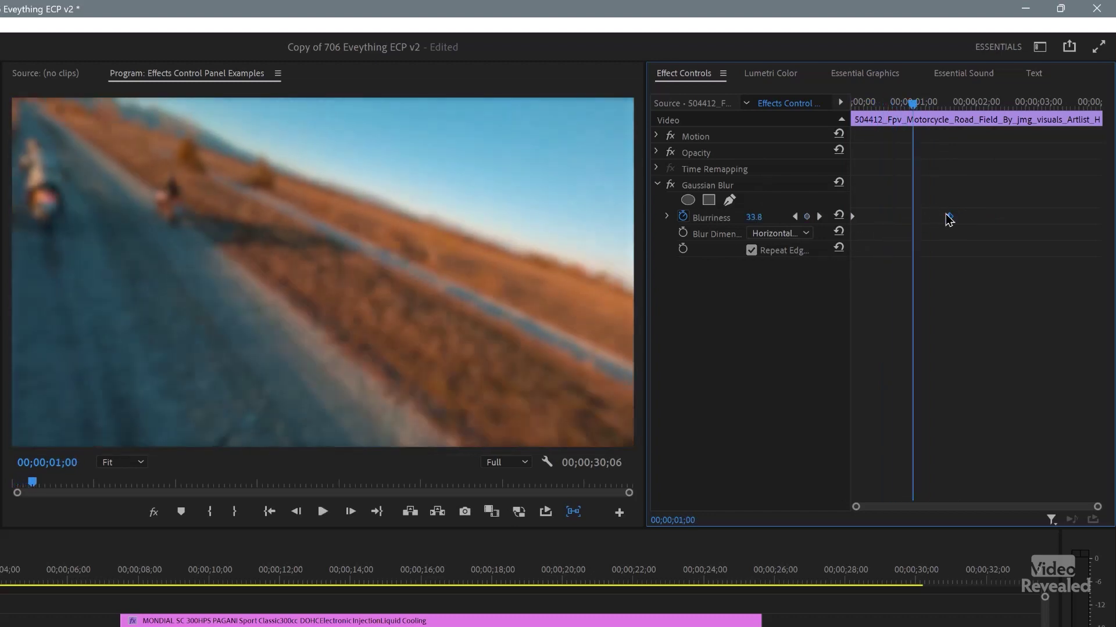
Move the ending Blurriness keyframe to just before 1 second and play the faster blur transition
drag(954, 218, 904, 217)
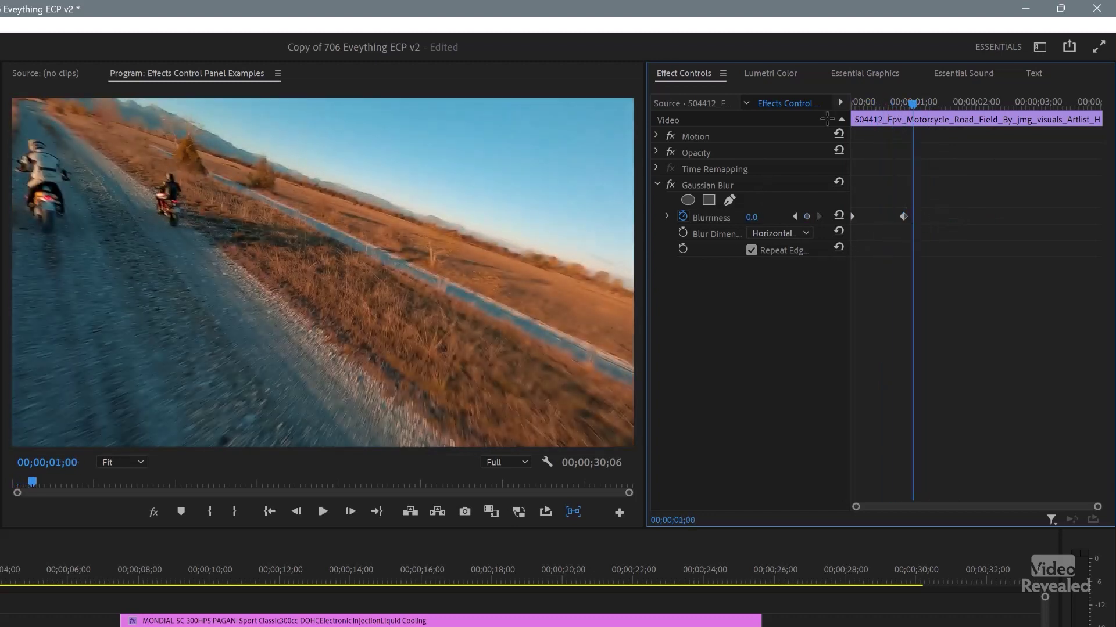
key(Home)
key(space)
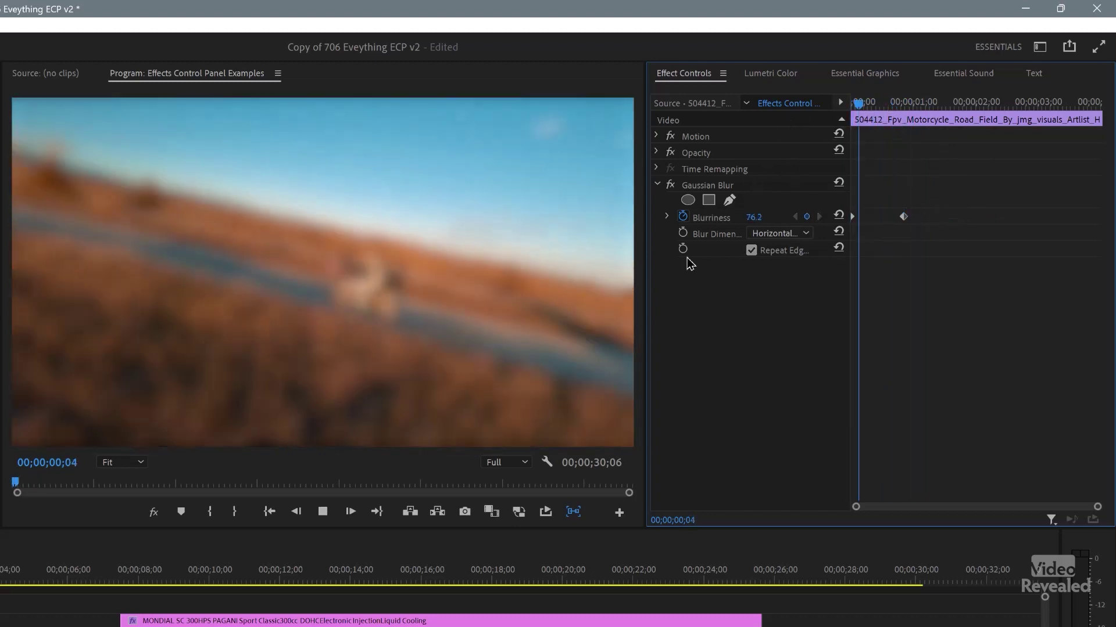
key(space)
Move the ending Blurriness keyframe to 00;00;02;15 and play the slower blur transition
drag(904, 217, 1005, 216)
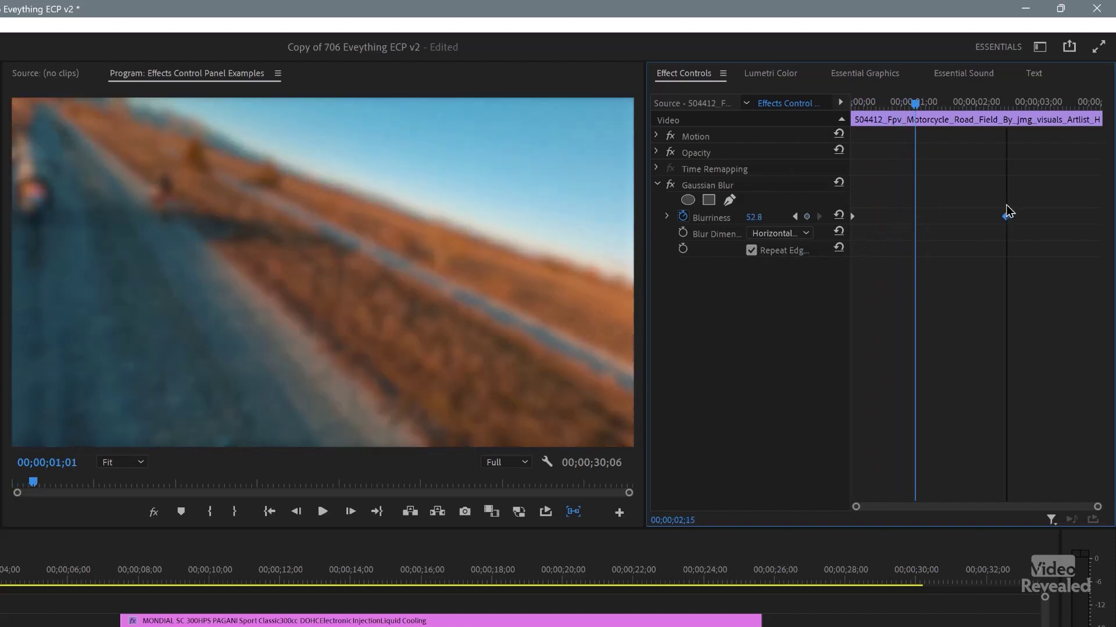
key(Home)
key(space)
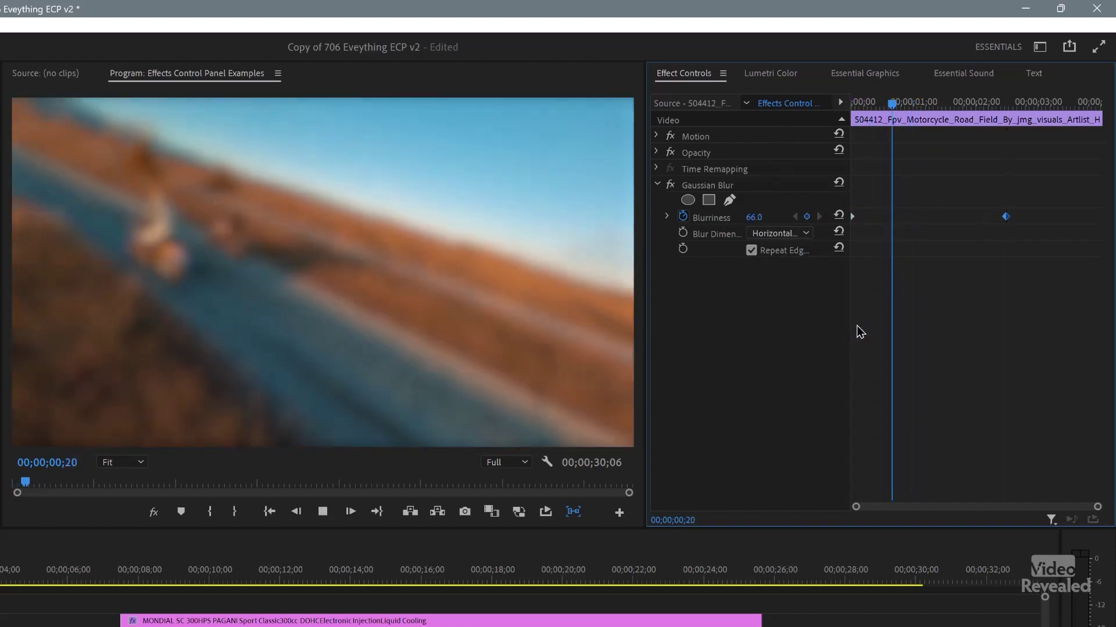
key(space)
Place the ending Blurriness keyframe at about 1.5 seconds with Ease In, and apply Ease Out to the starting keyframe
drag(1005, 217, 941, 217)
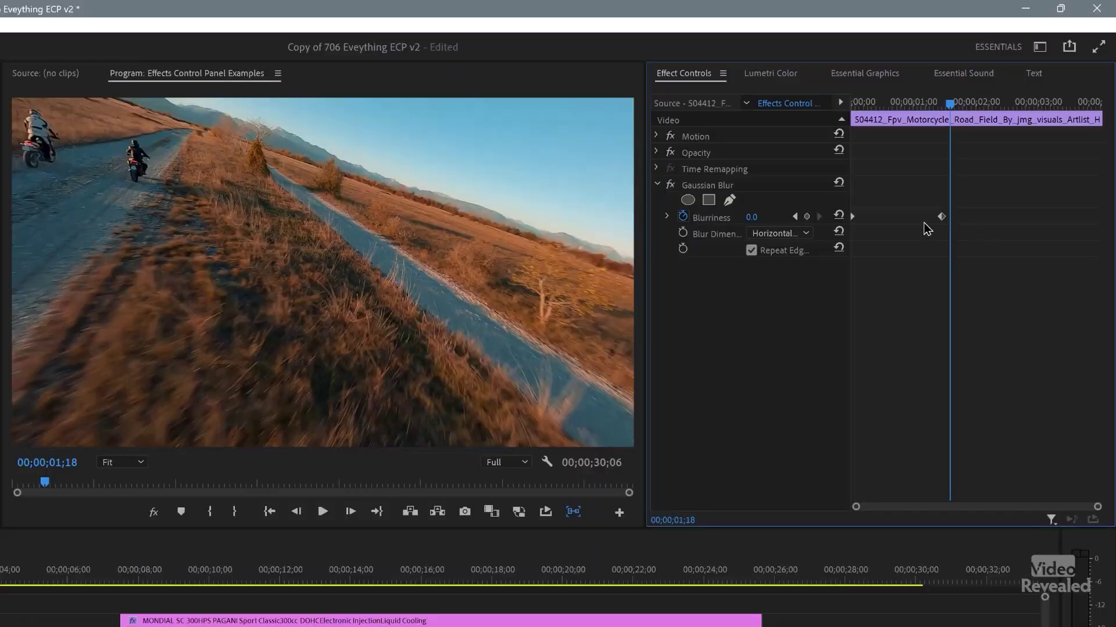
right_click(941, 218)
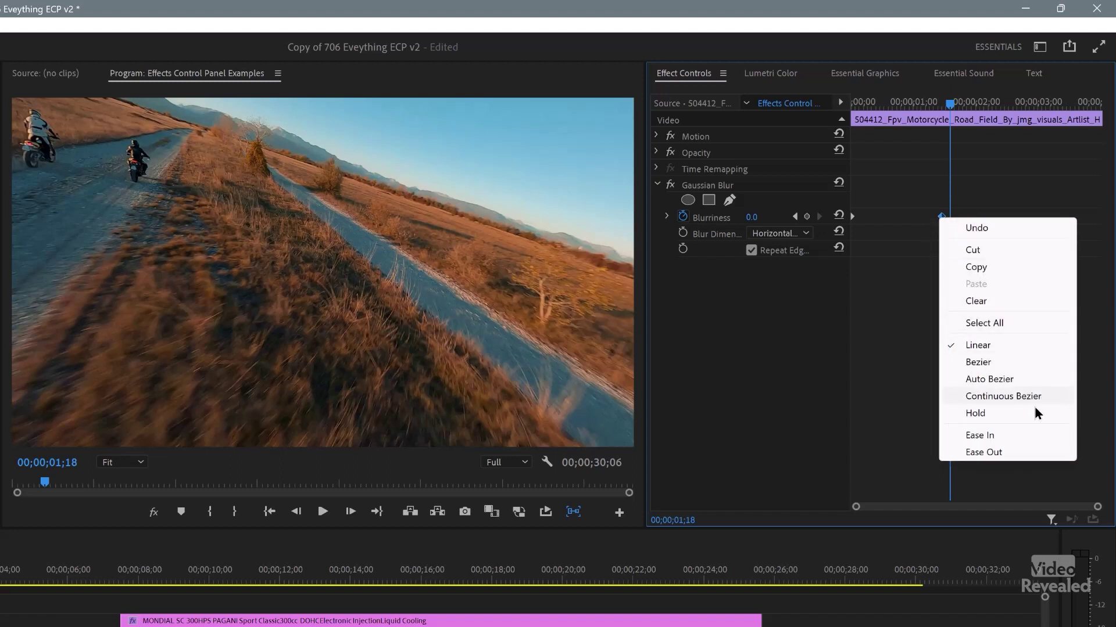
click(979, 436)
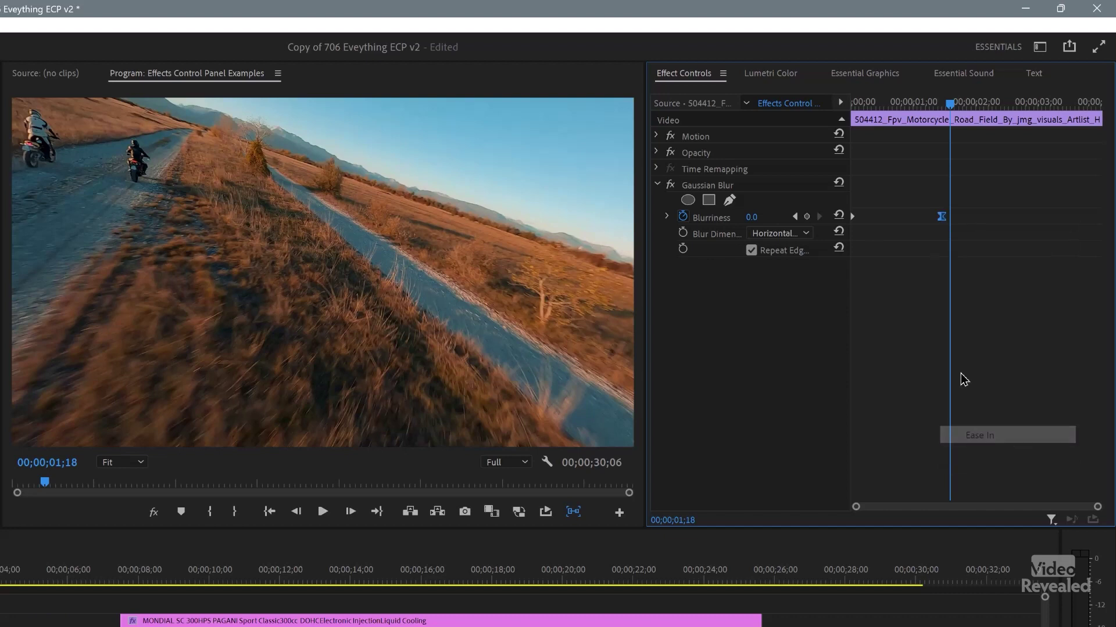
right_click(856, 216)
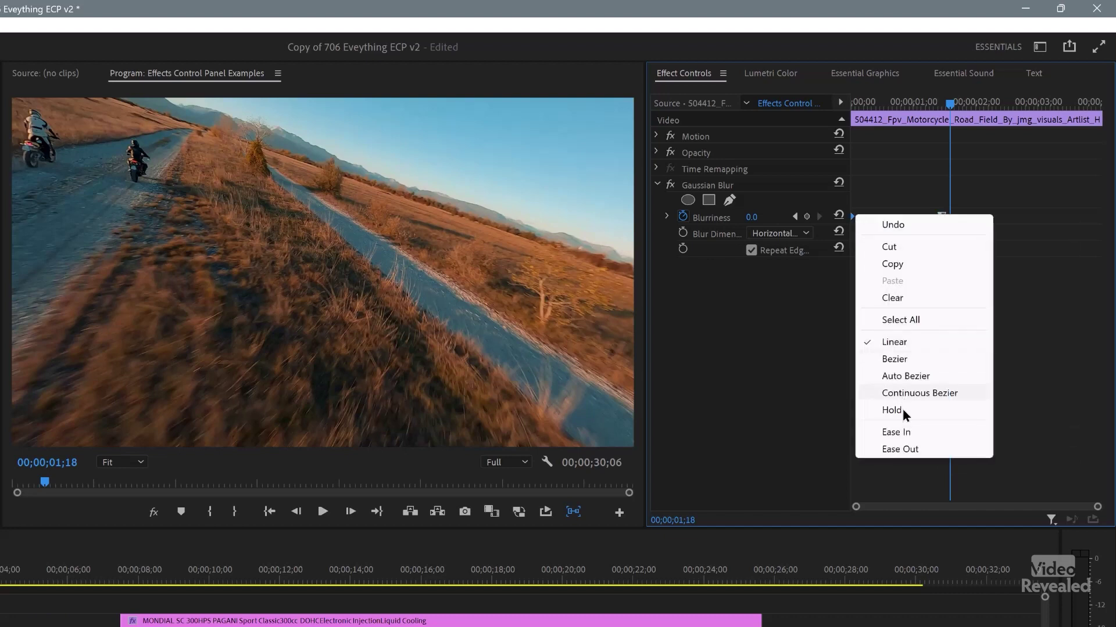
click(908, 451)
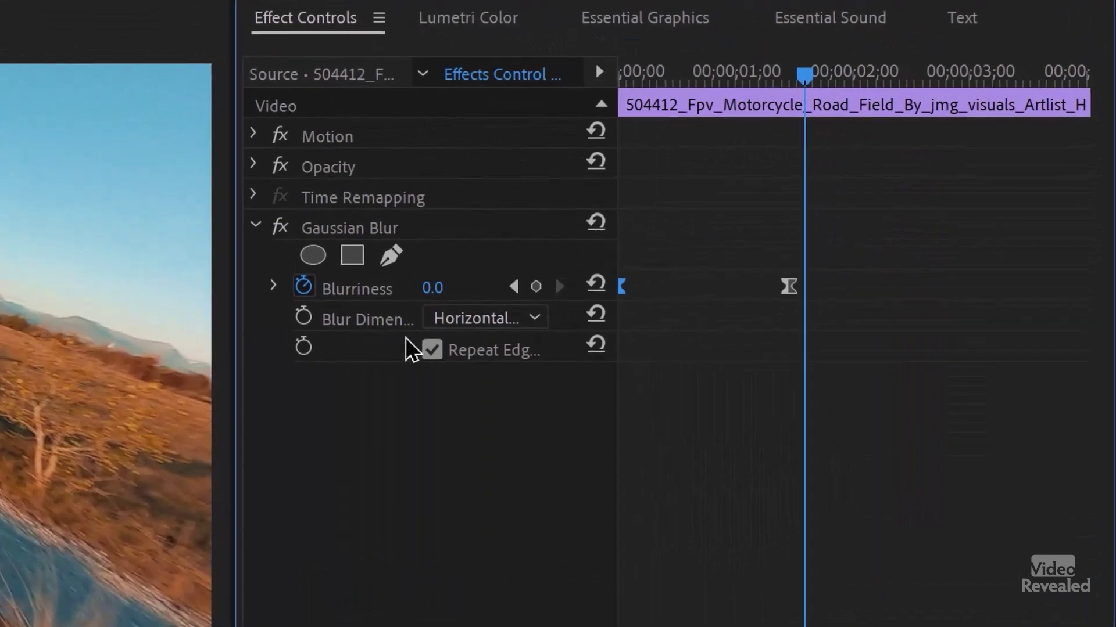
Expand the Blurriness graphs and reshape the value curve with the ending keyframe's Bezier handle, pulling it outward and slightly up
click(255, 231)
click(255, 235)
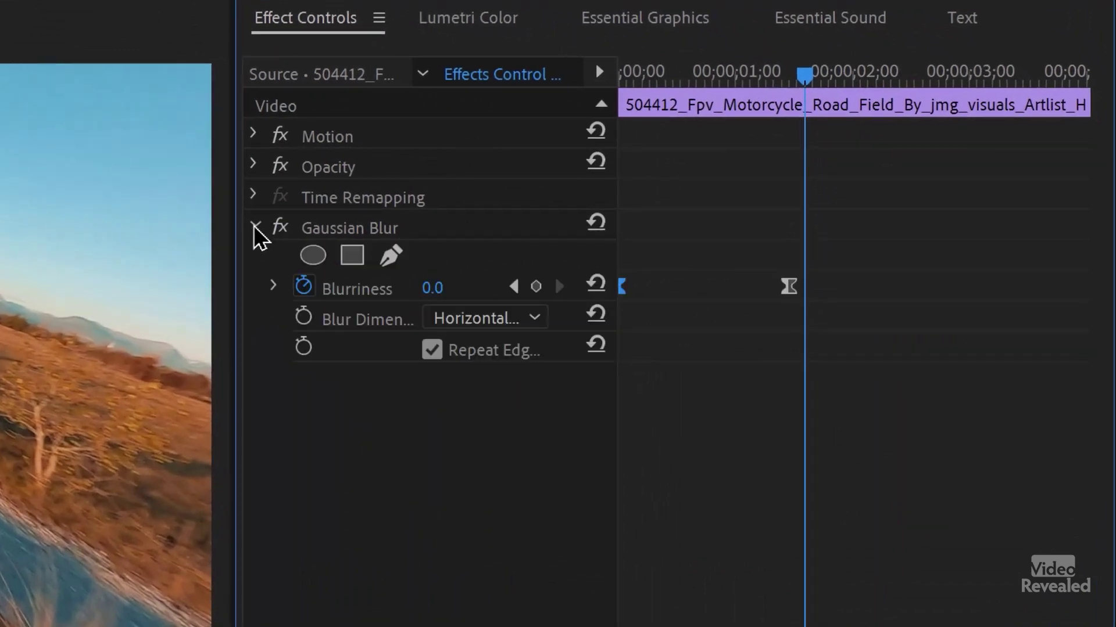
click(273, 289)
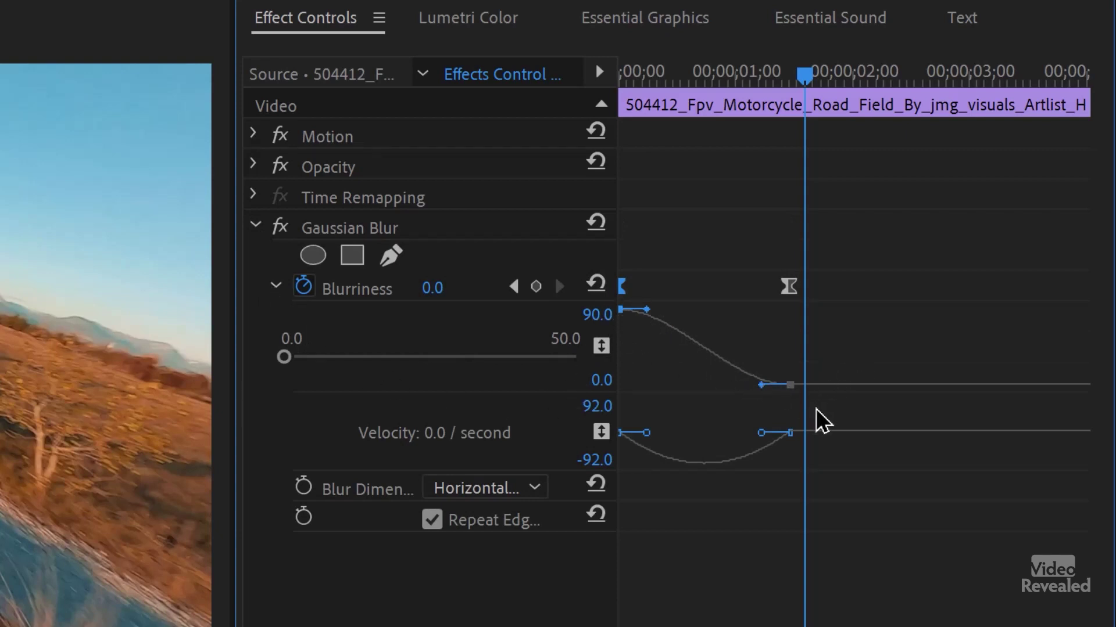
mouse_move(761, 385)
mouse_down()
mouse_move(778, 384)
mouse_move(735, 366)
mouse_move(731, 393)
mouse_move(746, 375)
mouse_up()
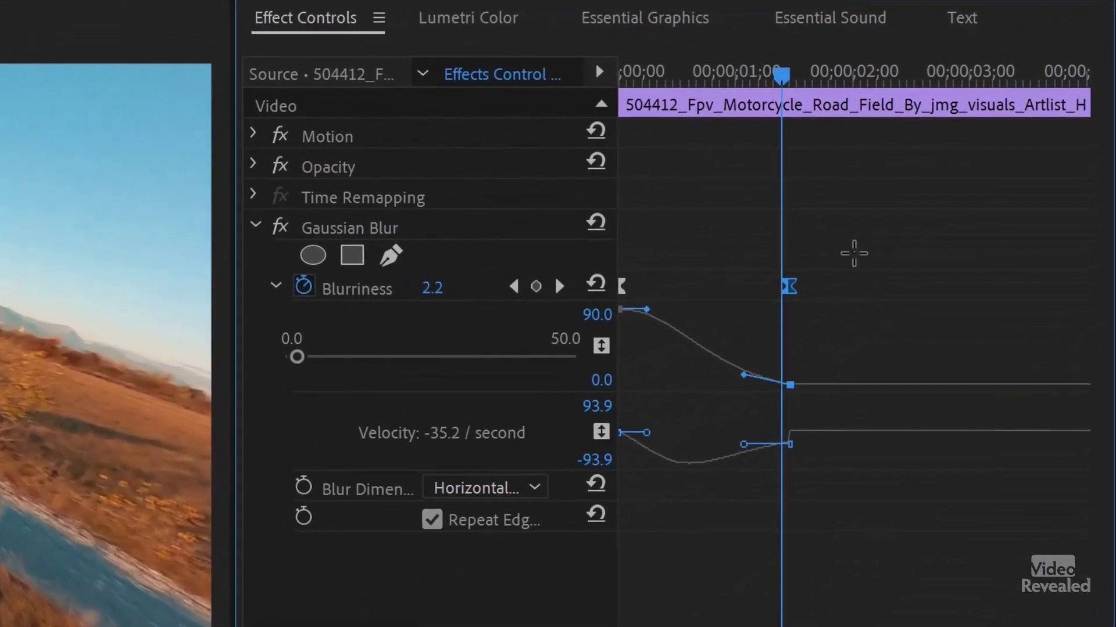
Set both Blurriness keyframes to Linear interpolation and play the clip to judge the motion
drag(854, 254, 620, 309)
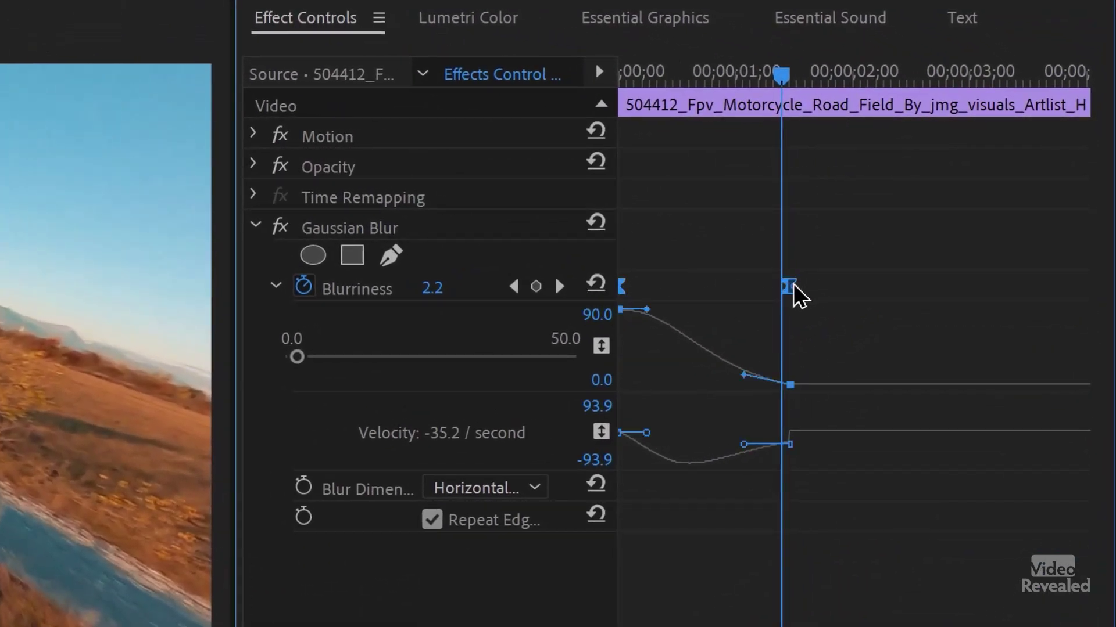
right_click(799, 296)
click(883, 525)
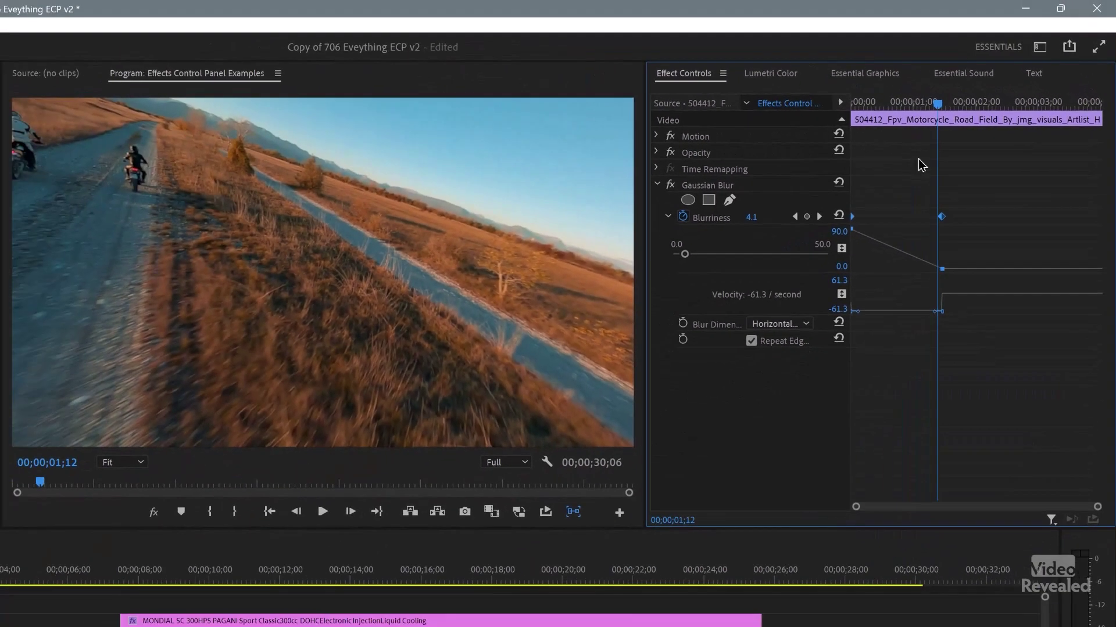
drag(905, 101, 800, 114)
key(space)
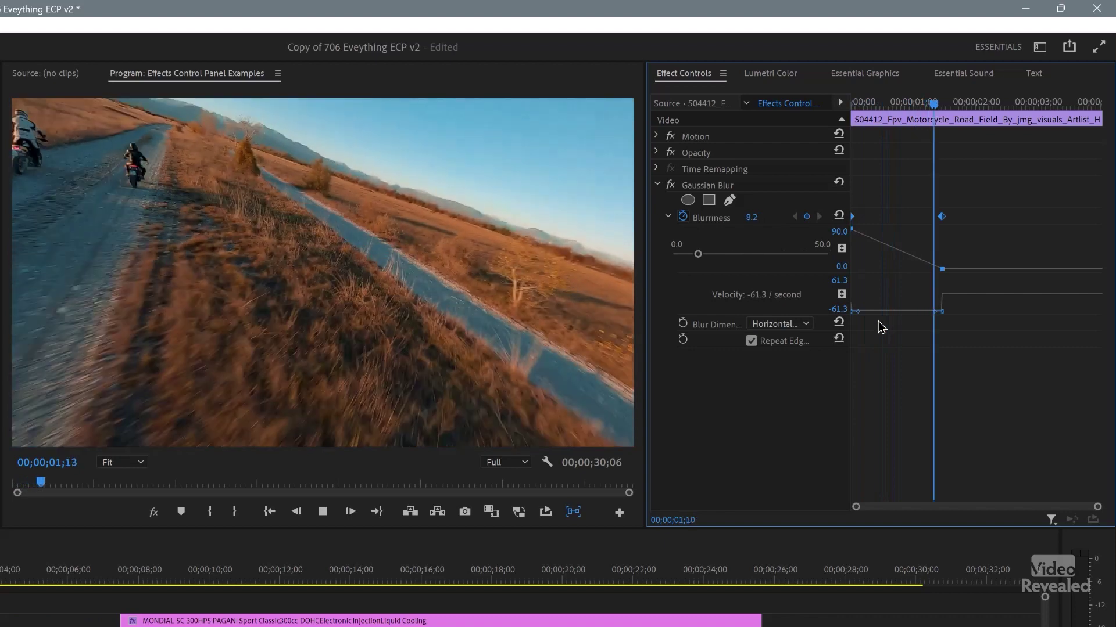
key(space)
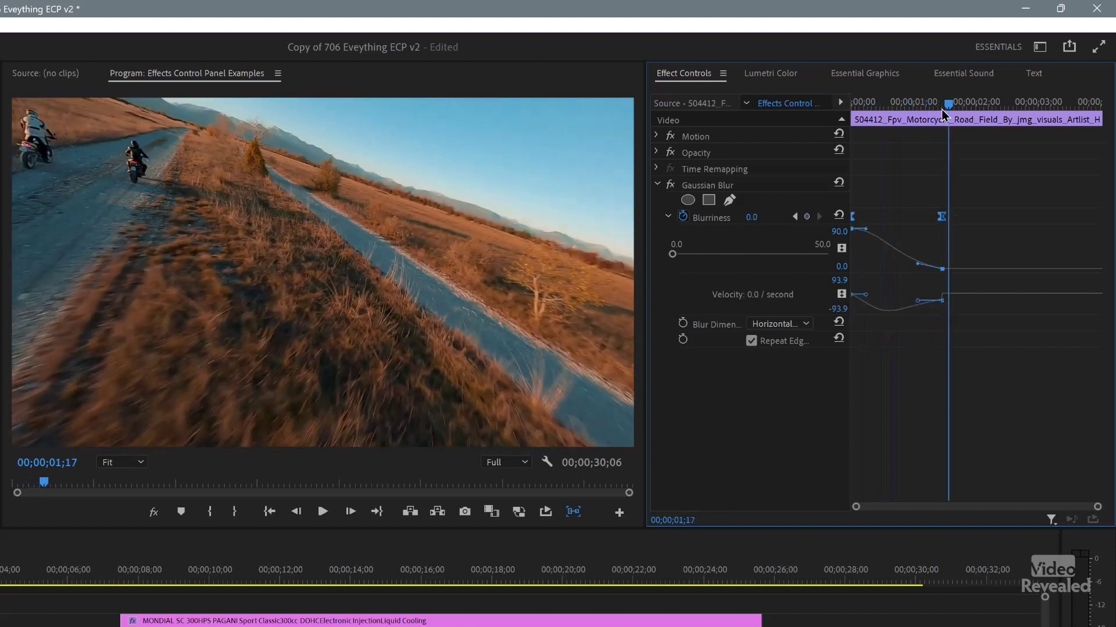
Play the clip from the start with the eased Blurriness curve for comparison
drag(944, 115, 774, 127)
key(space)
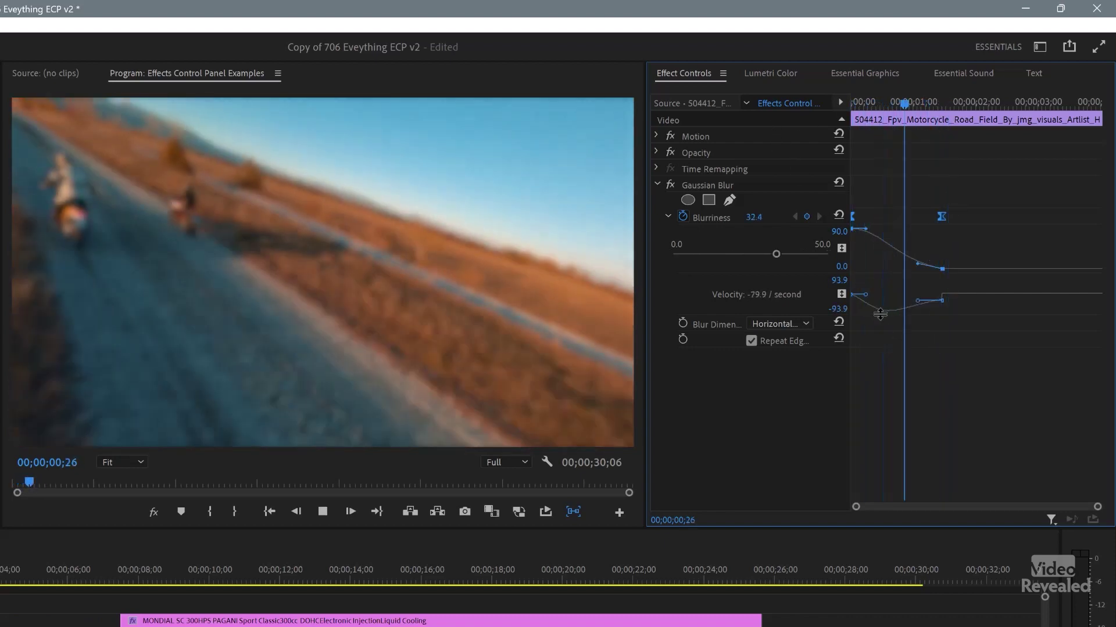
key(space)
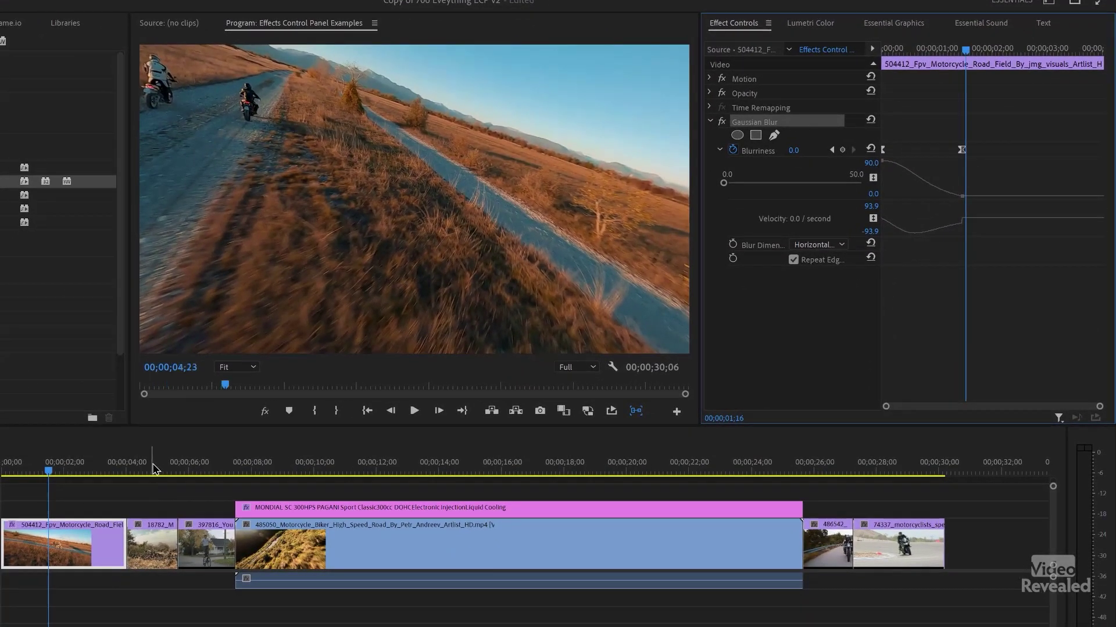
View the second and third clips at the playhead and try selecting both
click(151, 465)
click(202, 464)
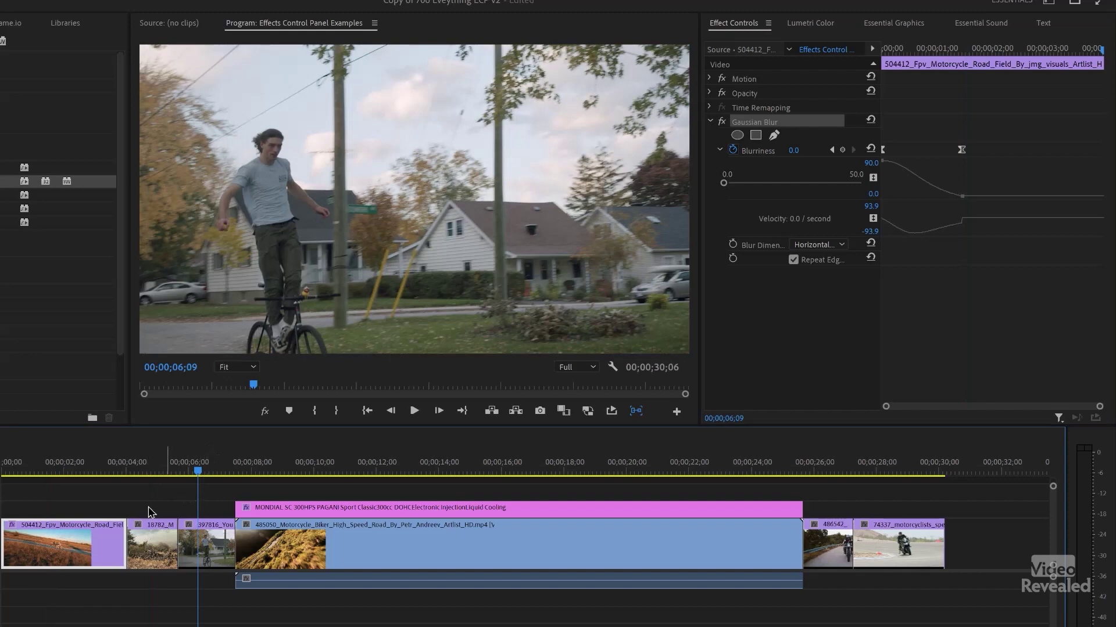
drag(150, 511, 200, 567)
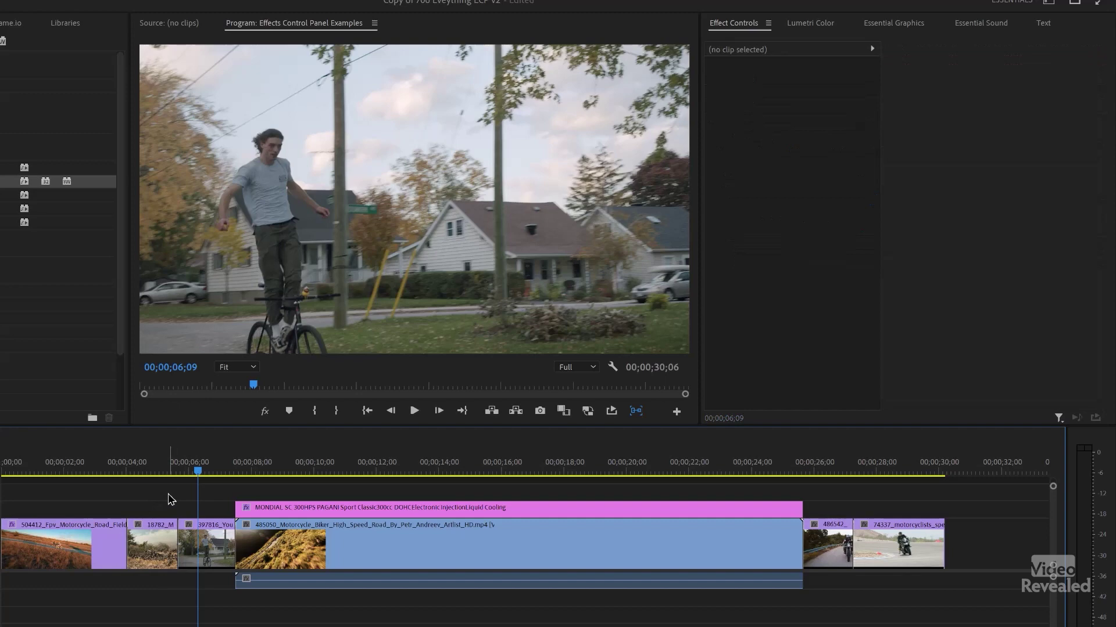
Copy the first clip and paste only its Gaussian Blur attribute onto the second and third clips
drag(87, 465, 74, 465)
click(96, 536)
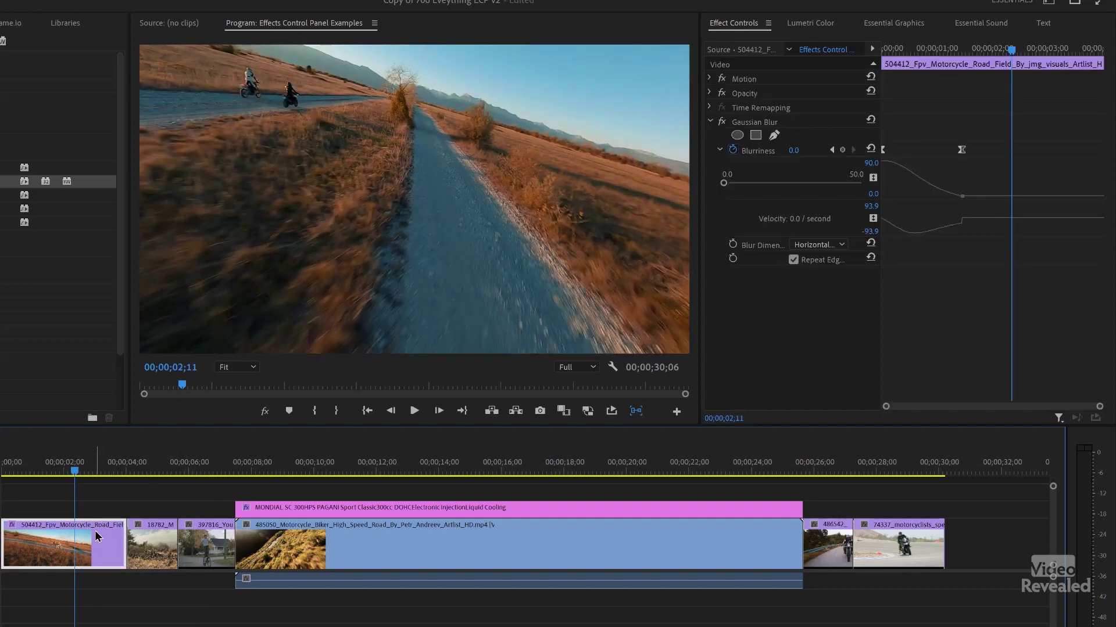
click(165, 472)
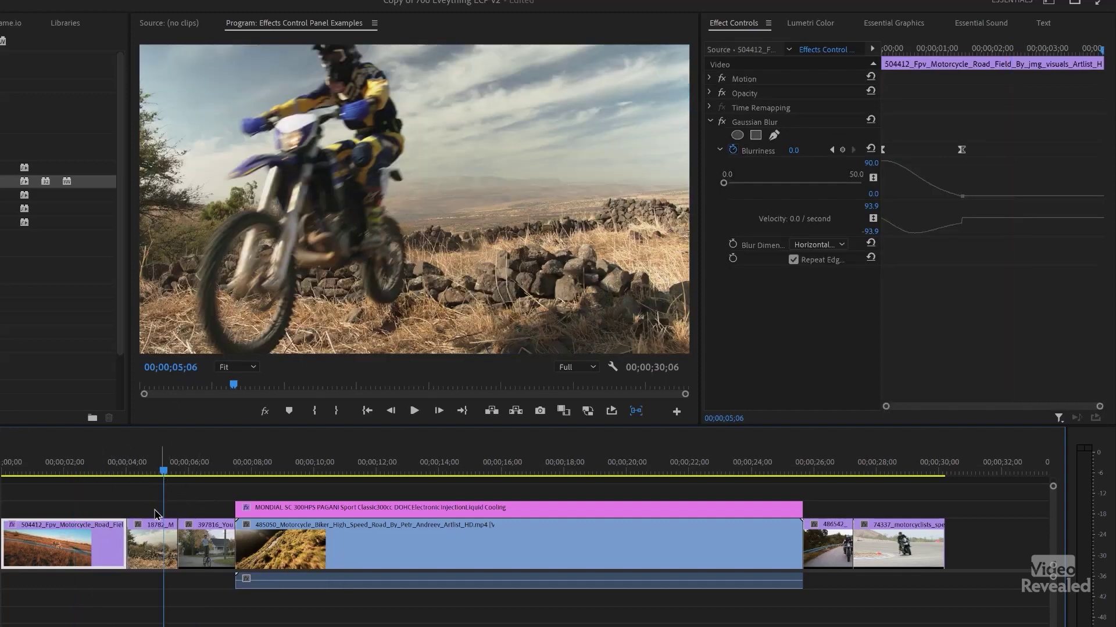
drag(188, 540, 201, 547)
right_click(163, 536)
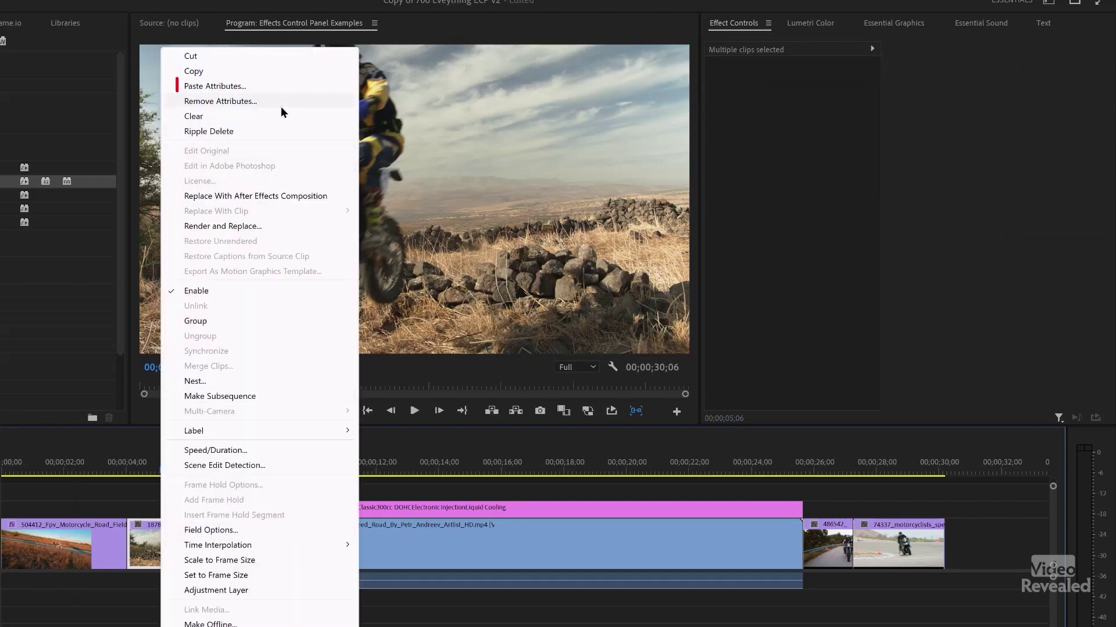
click(275, 87)
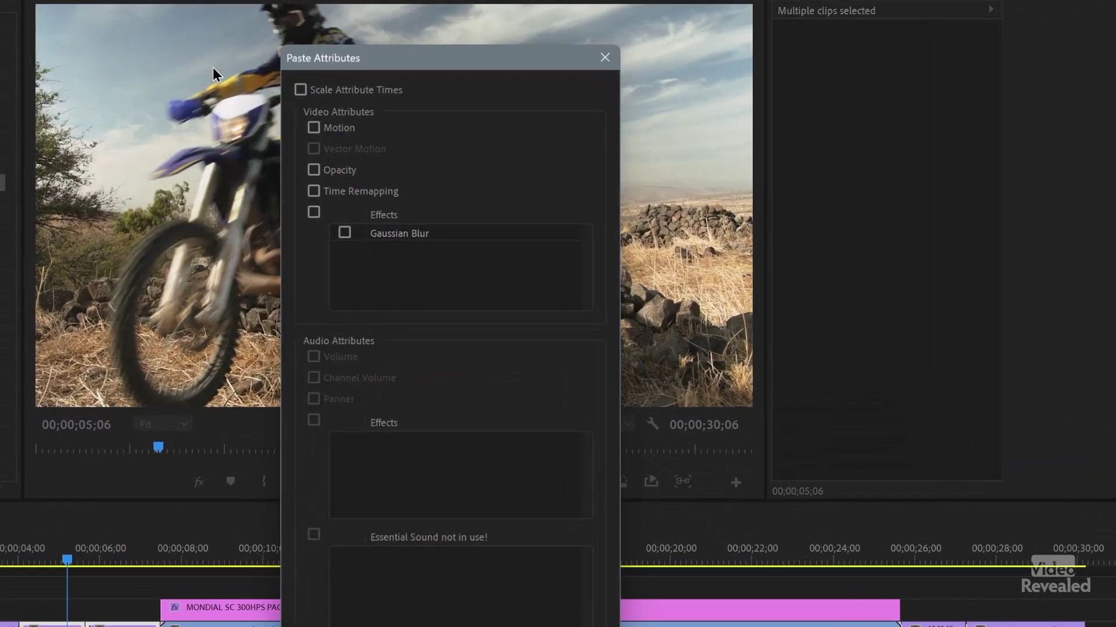
click(344, 234)
click(575, 546)
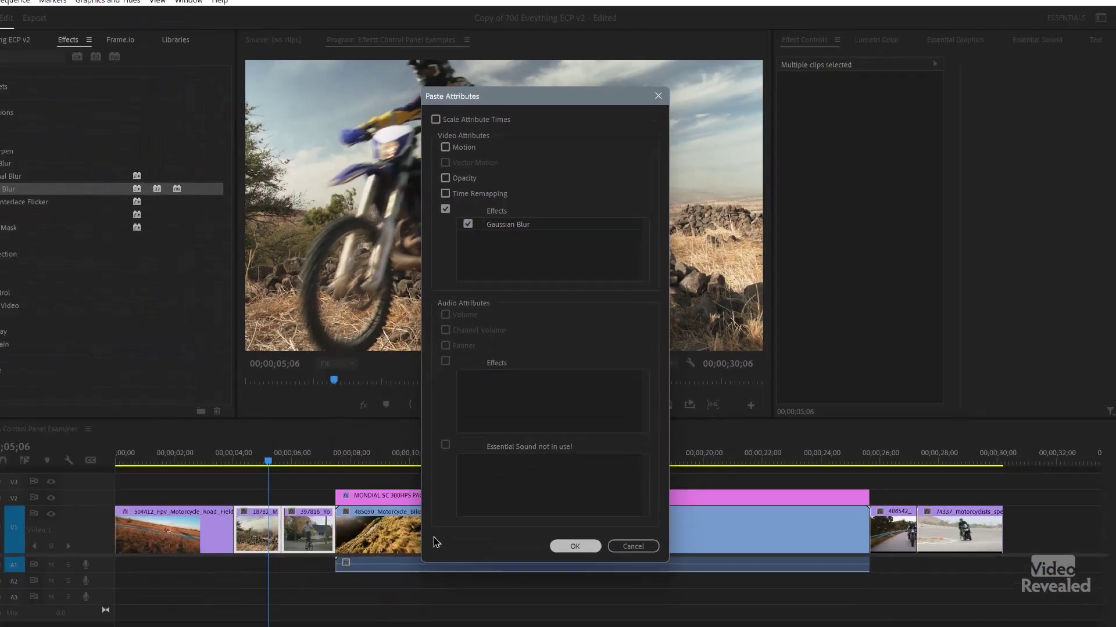
Play the second and third clips to check the pasted blur animation
drag(308, 430, 278, 437)
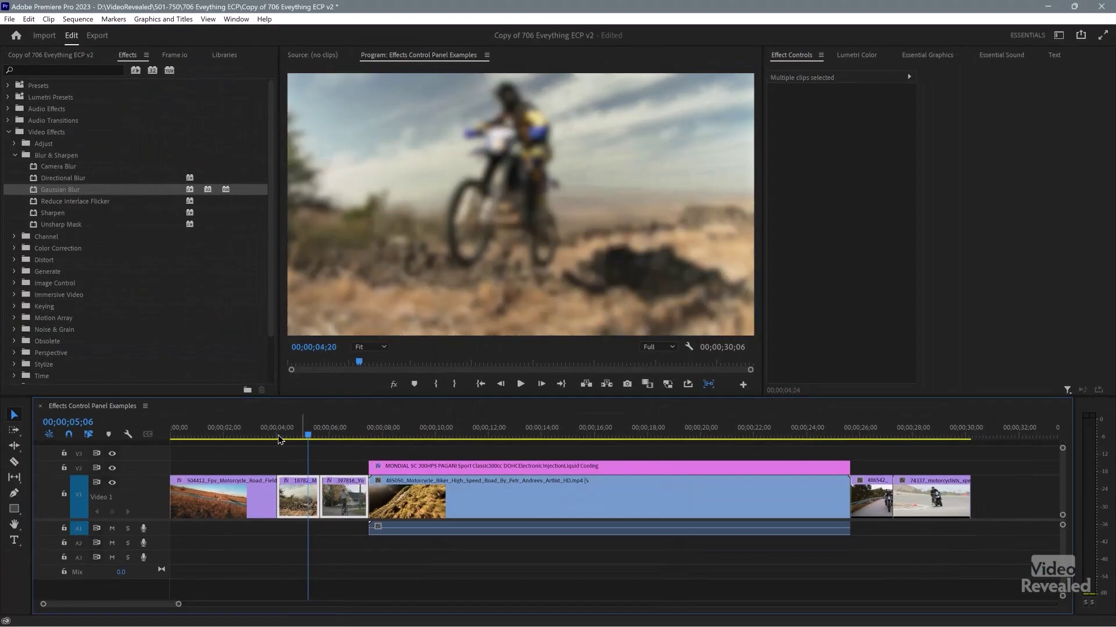
key(space)
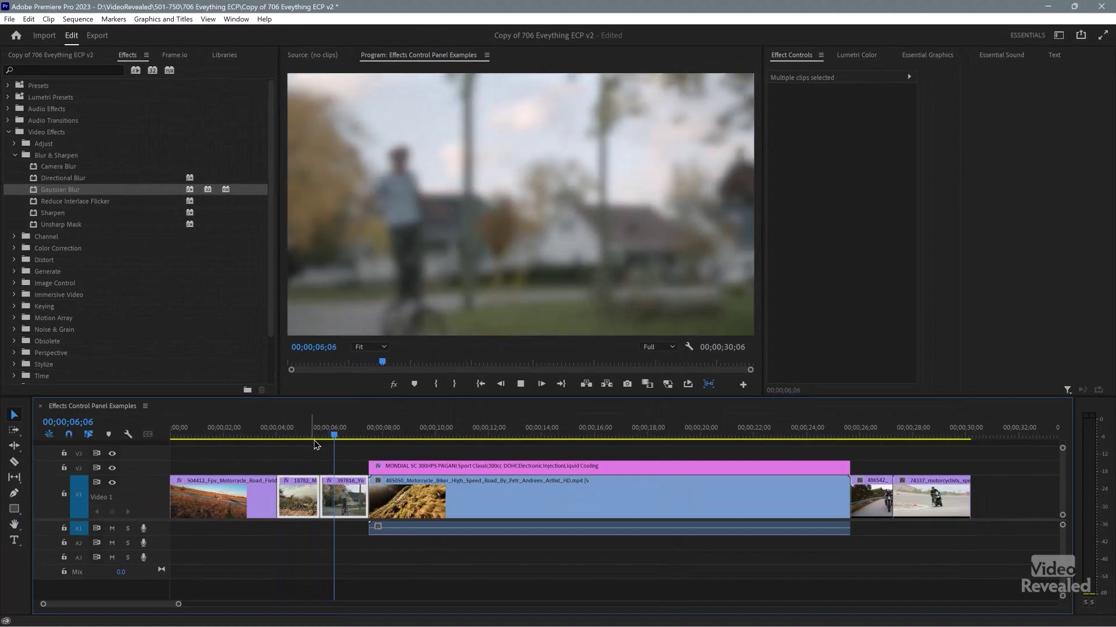
key(space)
Save the first clip's Gaussian Blur as a preset named Gaussian Blur Preset, with type Anchor to In Point
click(243, 492)
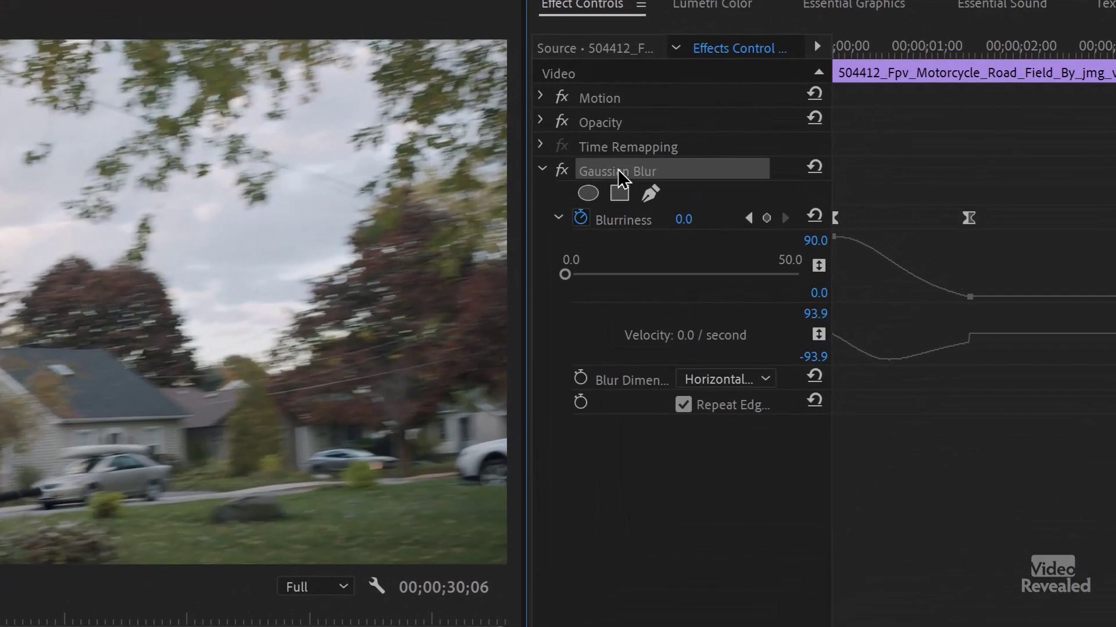
right_click(782, 142)
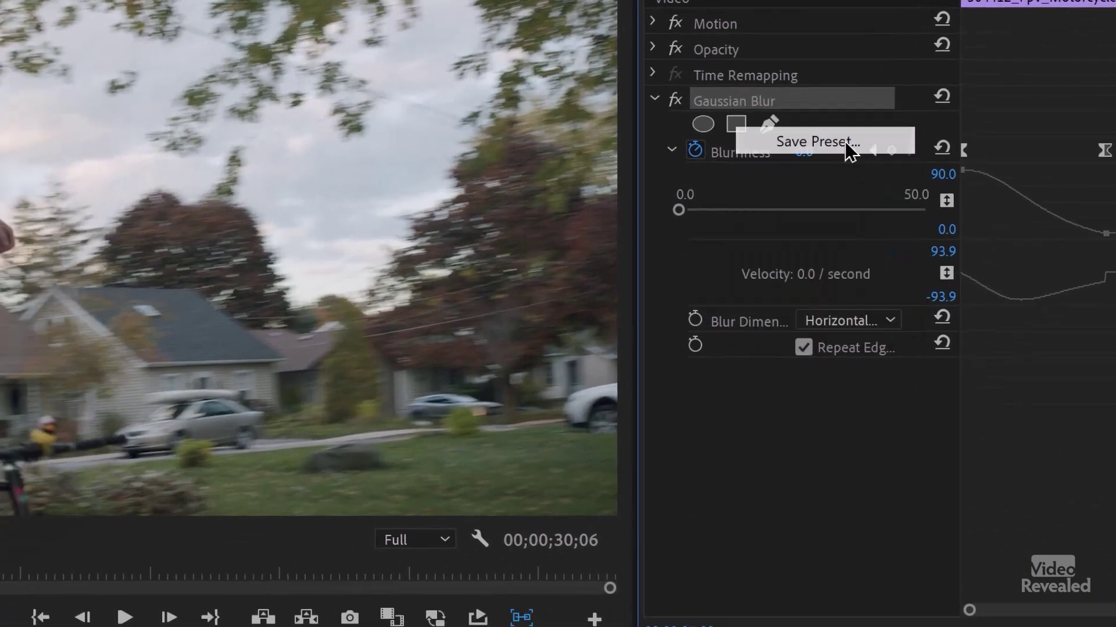
click(723, 210)
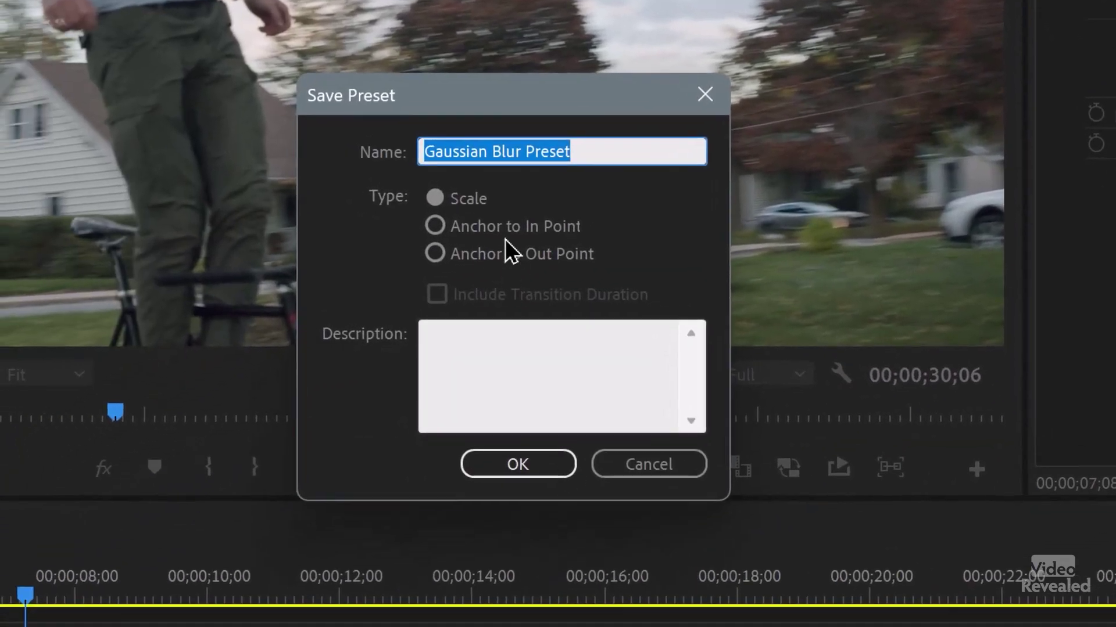
click(479, 226)
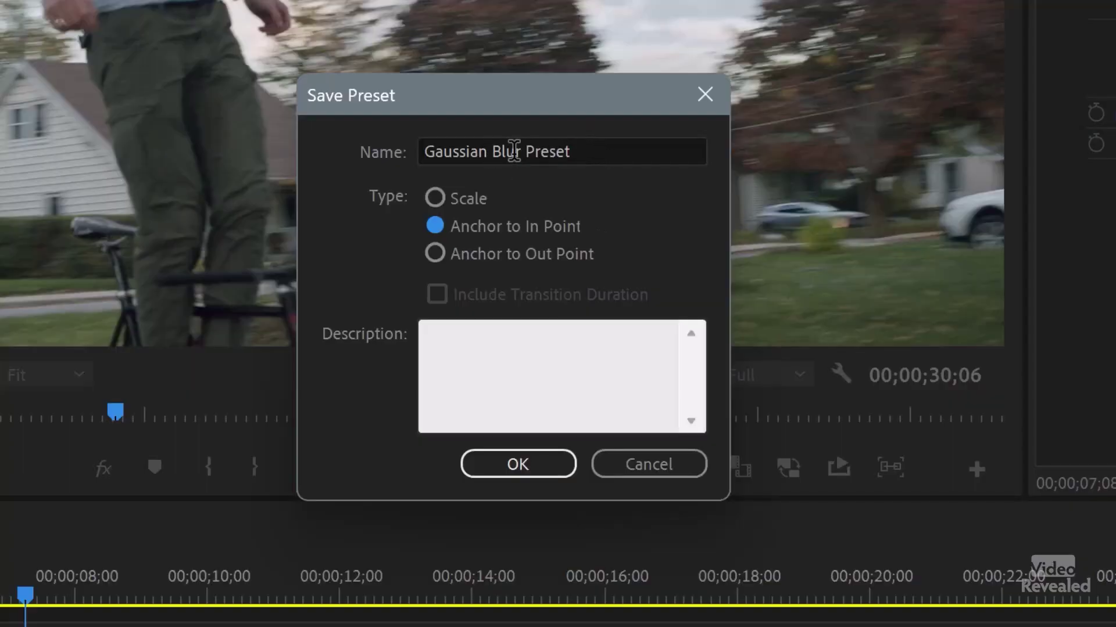
click(511, 470)
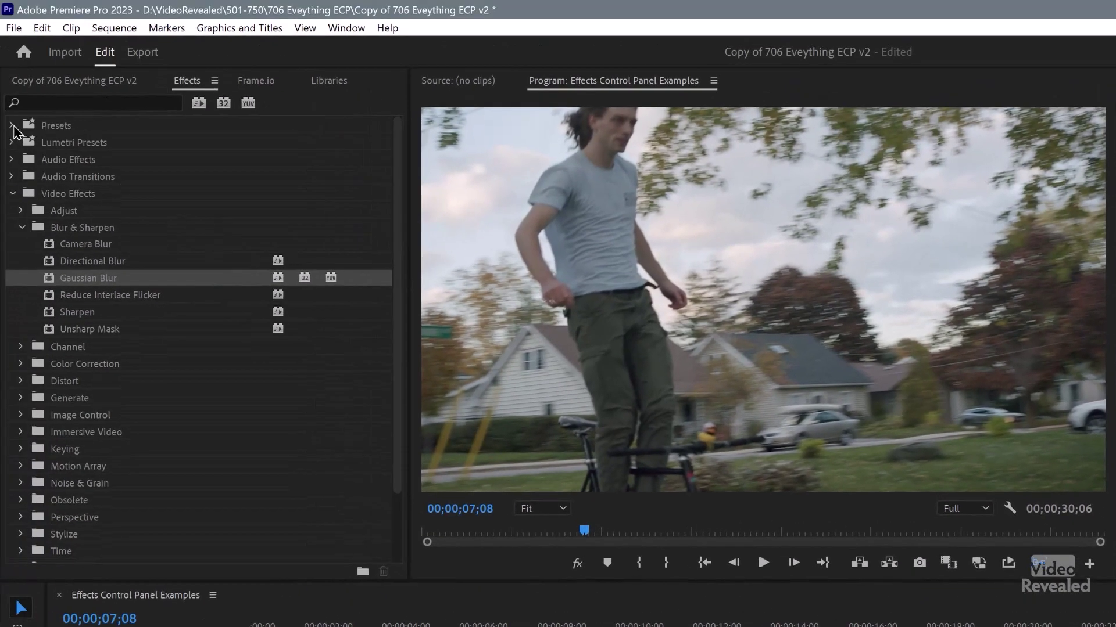
Apply the saved Gaussian Blur Preset to the last clip in the timeline and scrub through it to check the blur
click(12, 126)
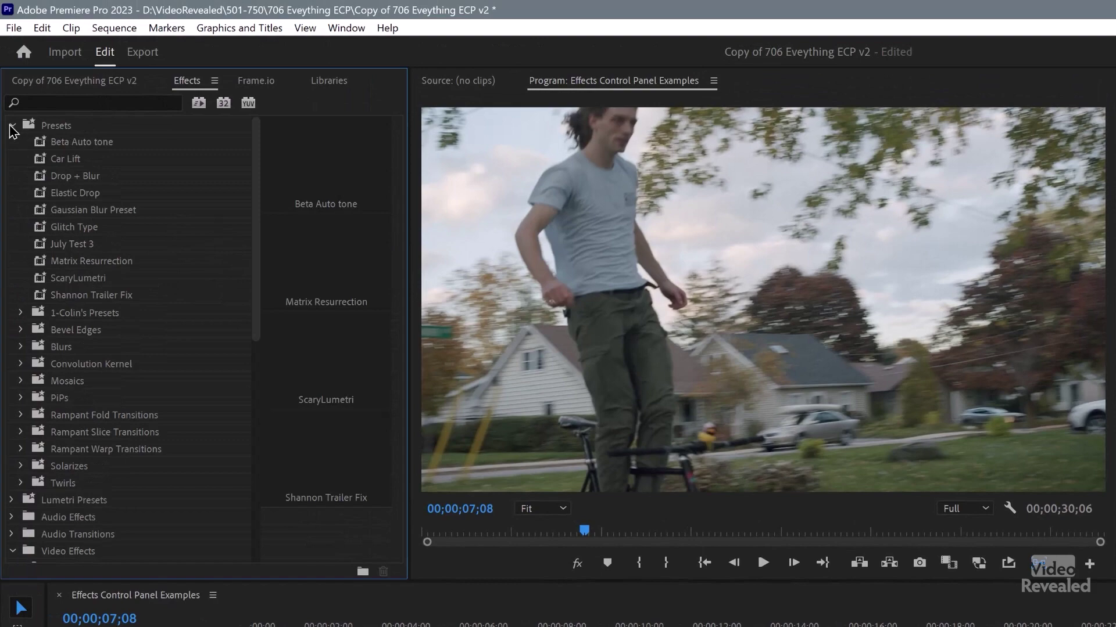
click(96, 212)
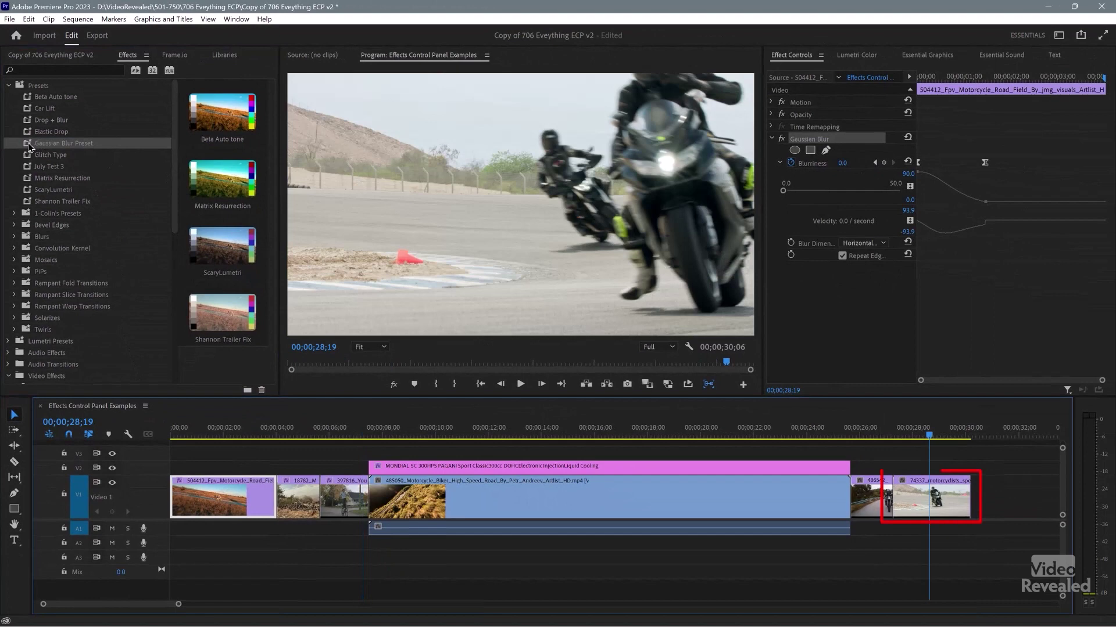
drag(32, 146, 781, 414)
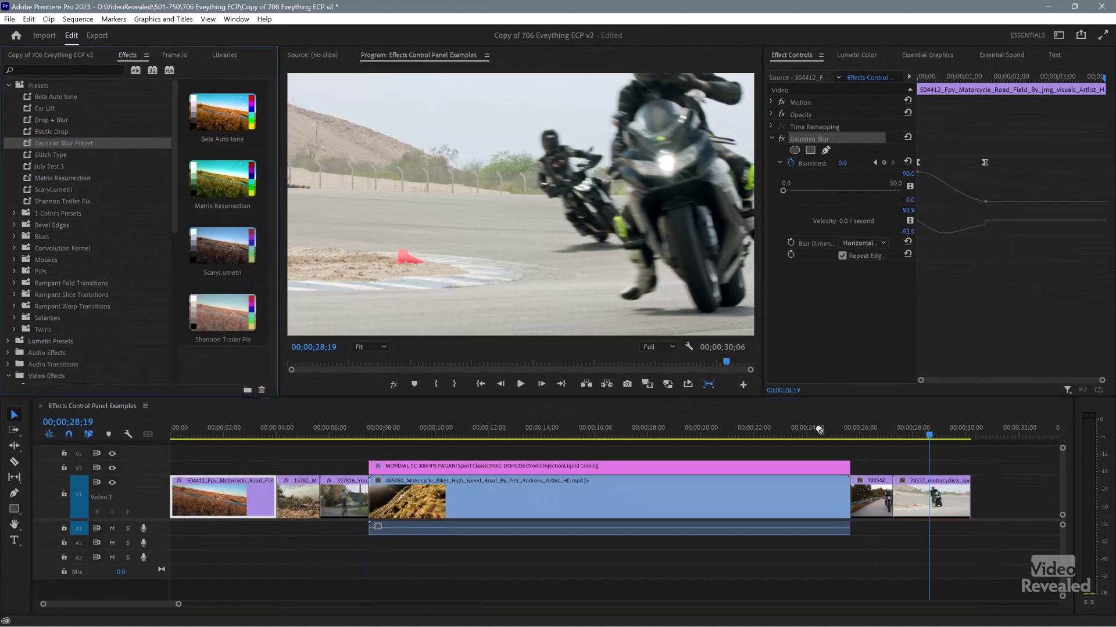
drag(896, 436, 932, 443)
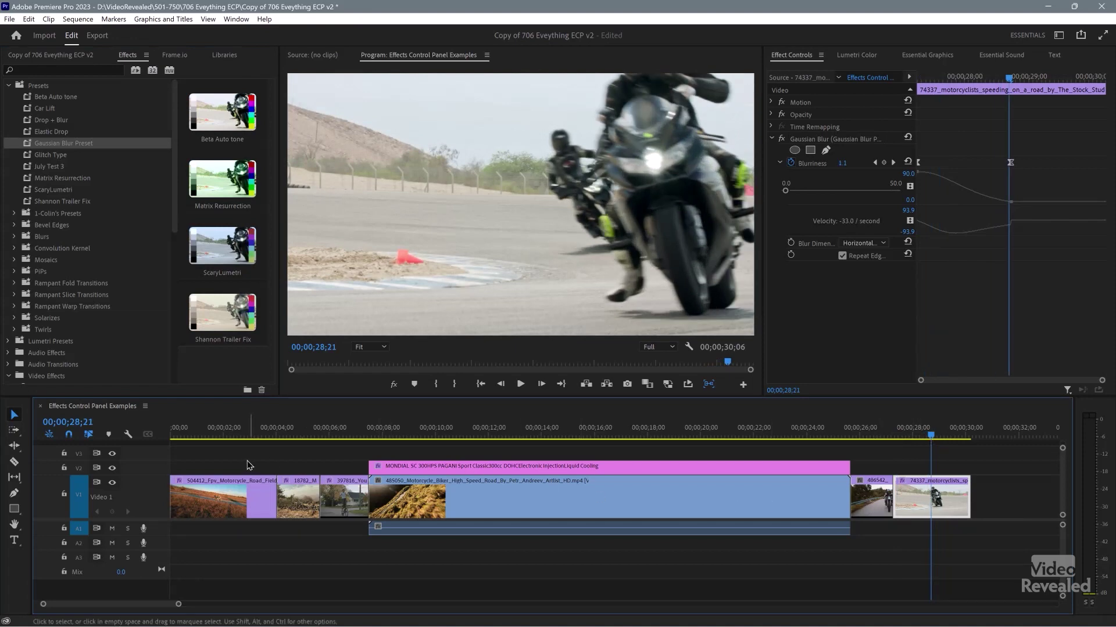
Remove only the Gaussian Blur attribute from the first three clips and the last clip, leaving Motion, Opacity and Time Remapping out
drag(243, 465, 331, 499)
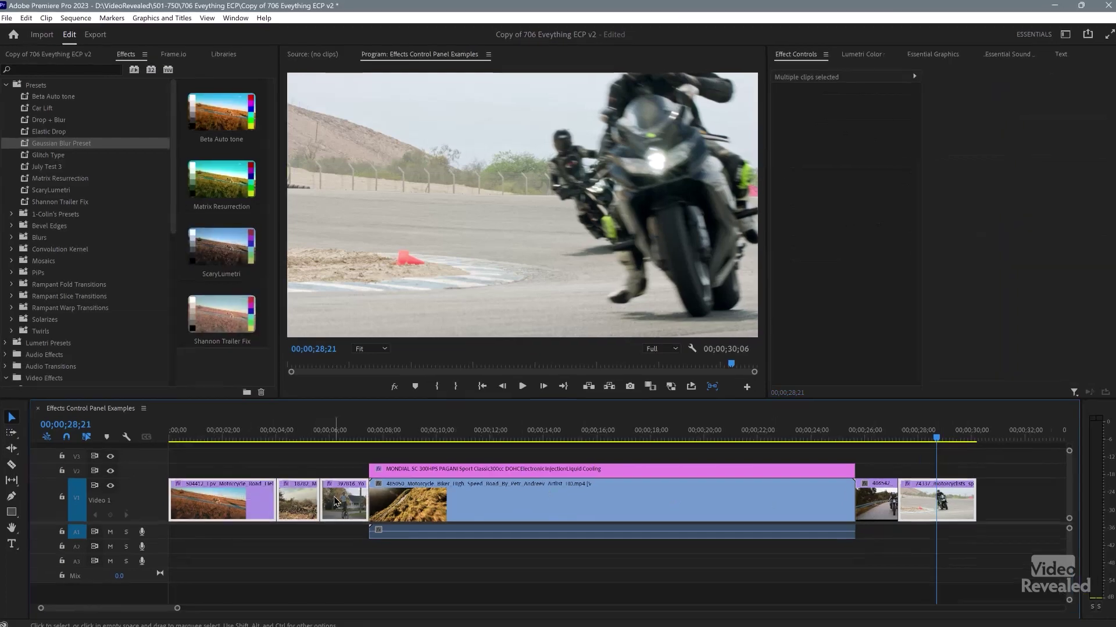
right_click(332, 497)
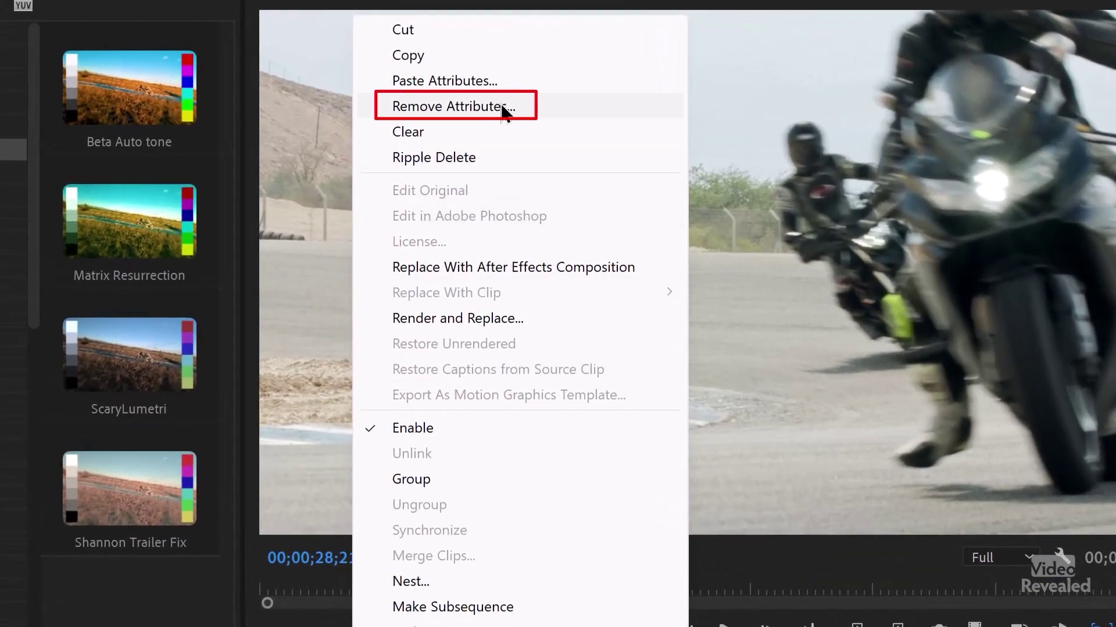
click(504, 108)
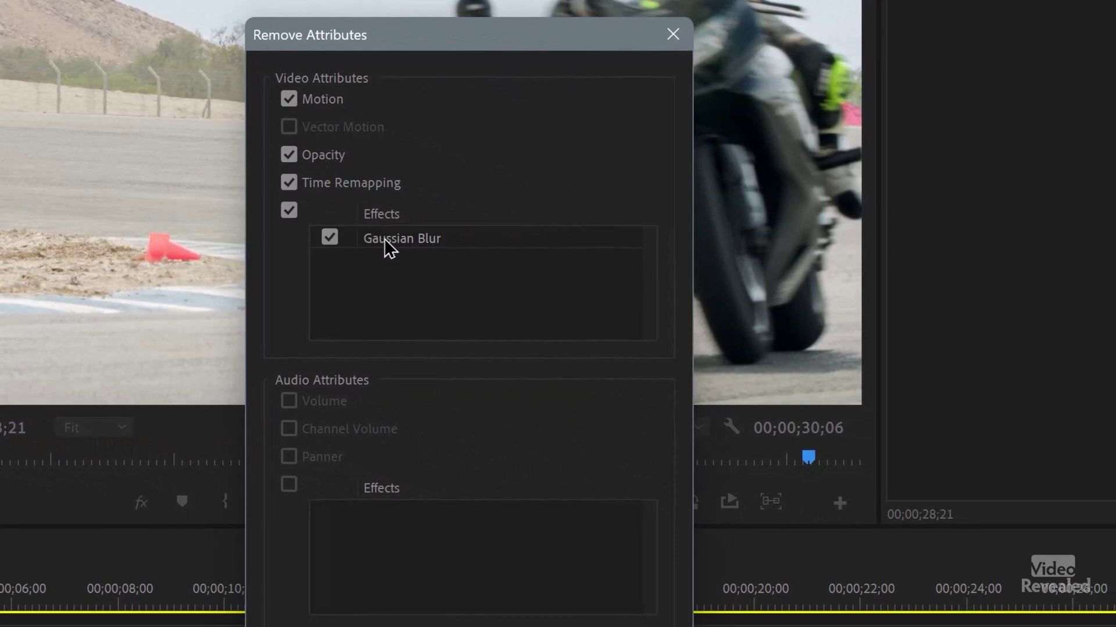
click(290, 159)
click(291, 178)
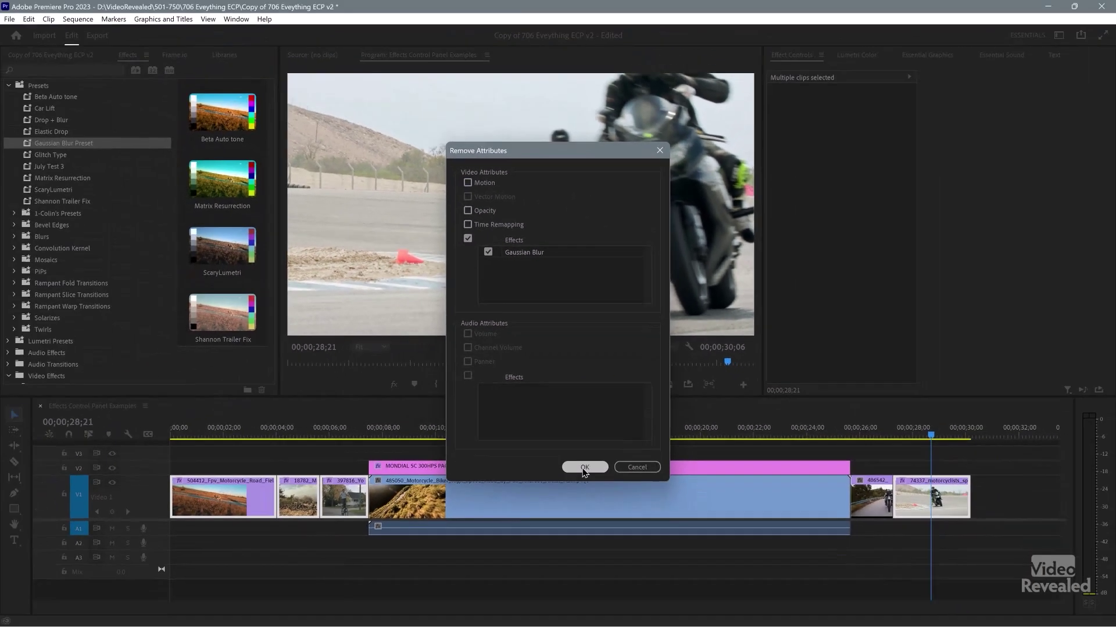
click(516, 626)
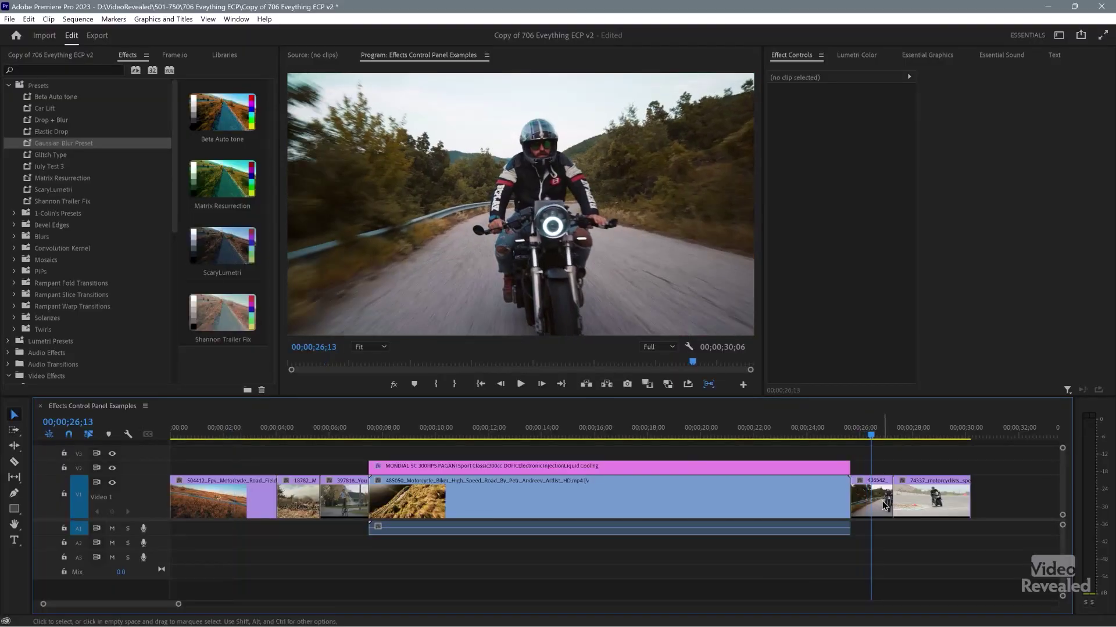
Find the Crop effect by searching for "crop" and apply it to the 486542 motorcycle biker clip
click(881, 506)
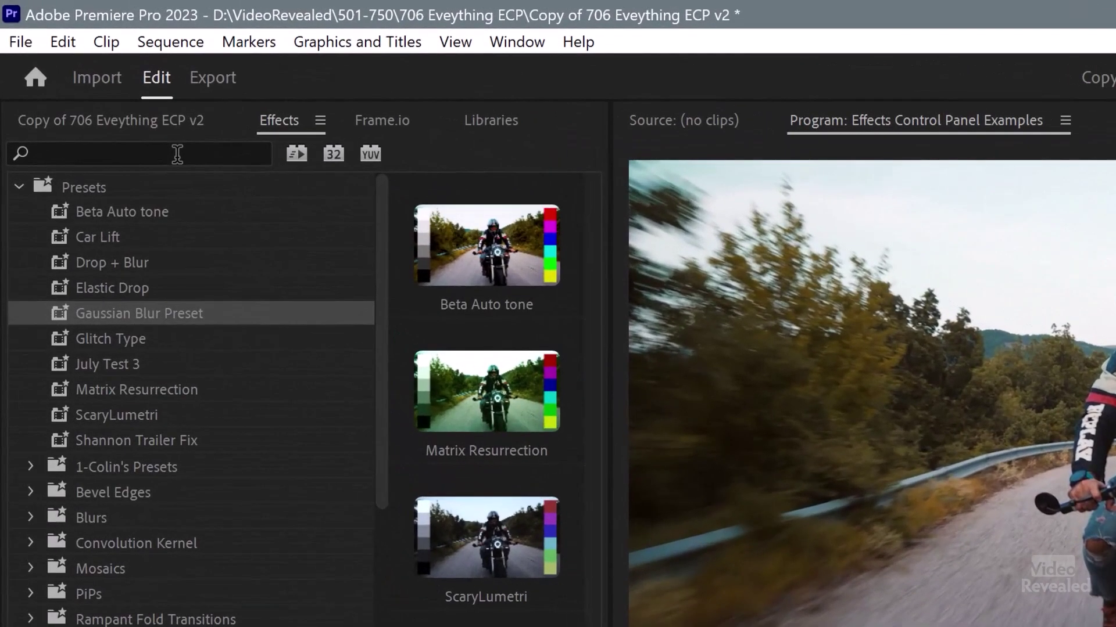
click(81, 71)
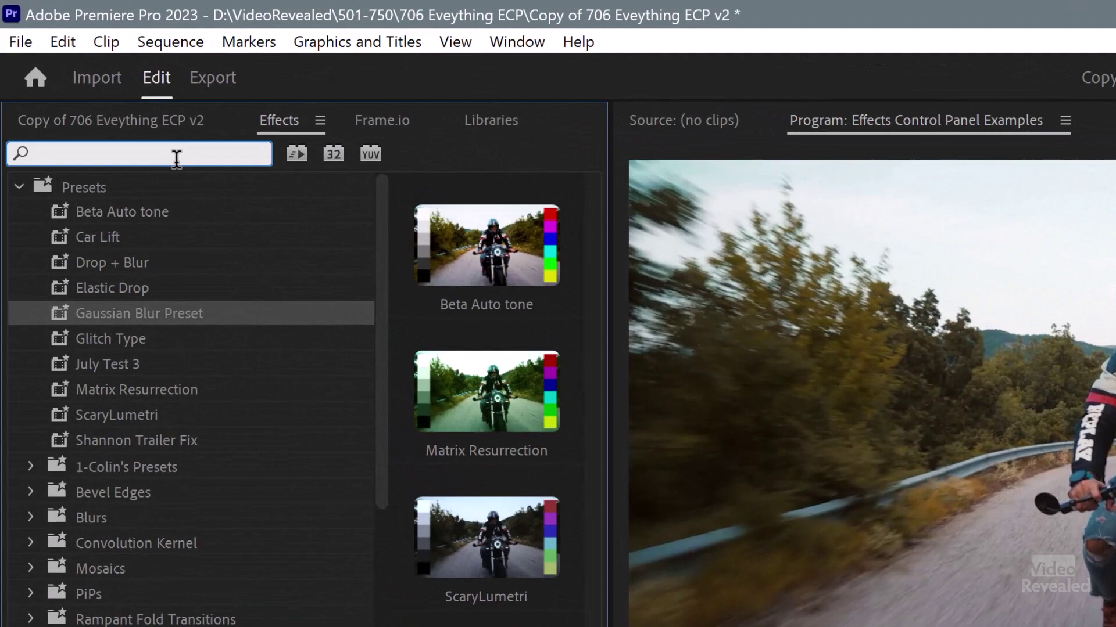
text(crop)
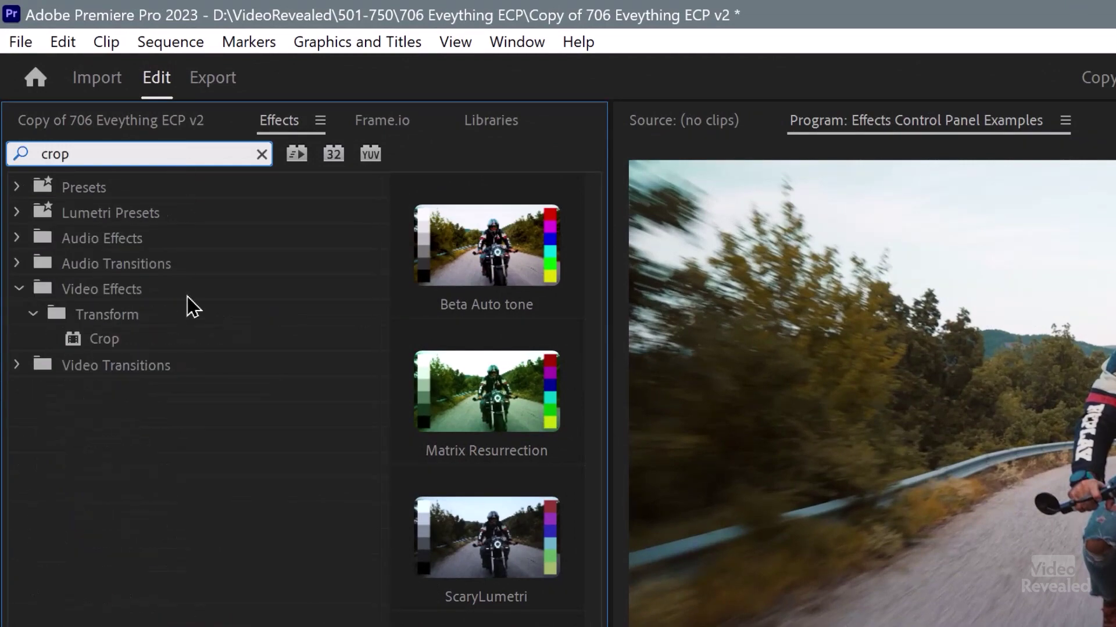
double_click(78, 345)
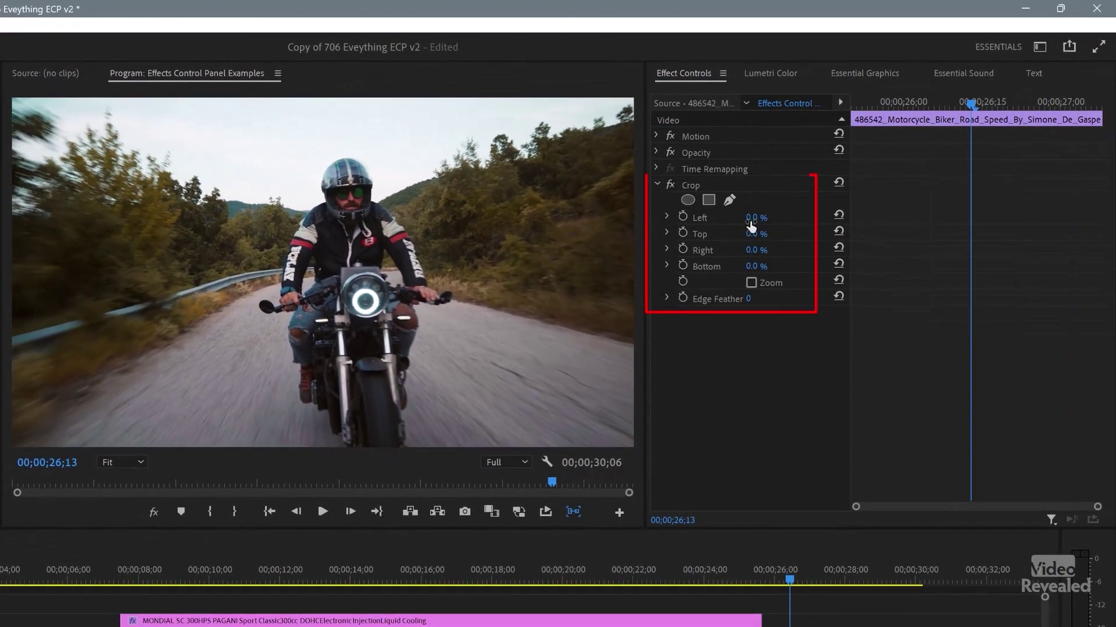
Set Crop to Left 38%, Top 12% and Bottom 24%, and pull the right crop edge inward in the preview to 29.6%
mouse_move(751, 226)
mouse_down()
mouse_move(776, 233)
mouse_move(764, 234)
mouse_move(767, 268)
mouse_up()
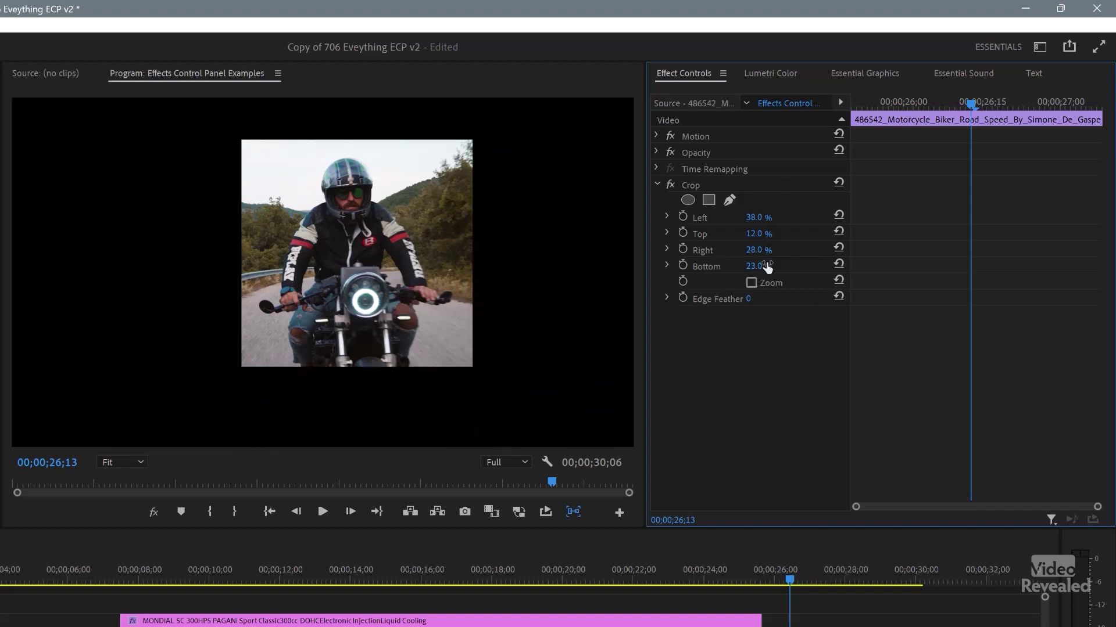
click(700, 187)
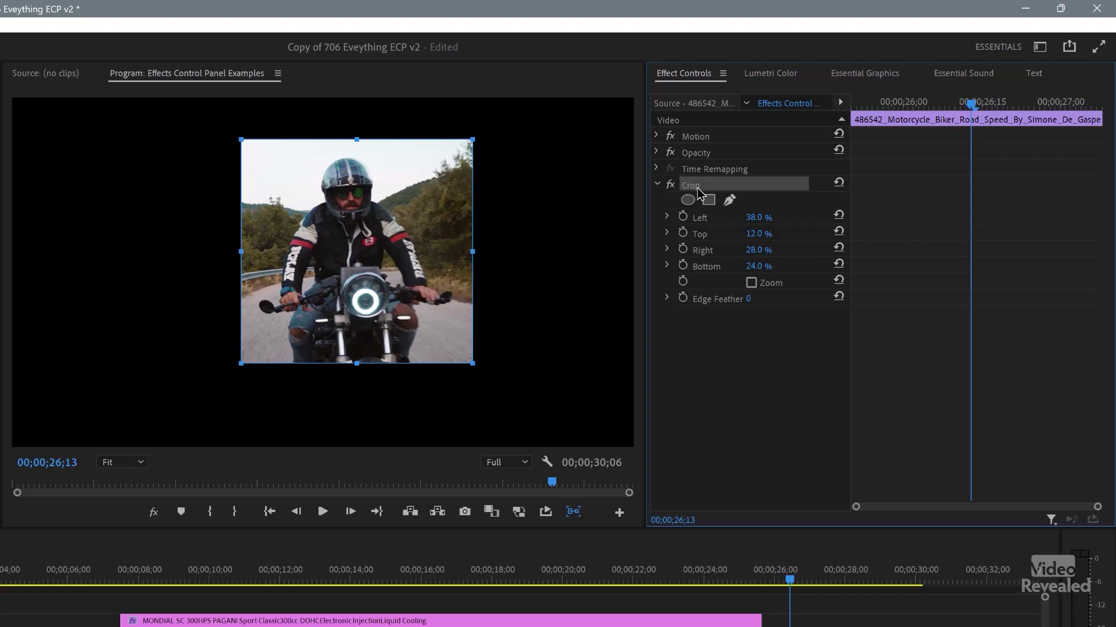
mouse_move(472, 250)
mouse_down()
mouse_move(561, 253)
mouse_move(462, 262)
mouse_up()
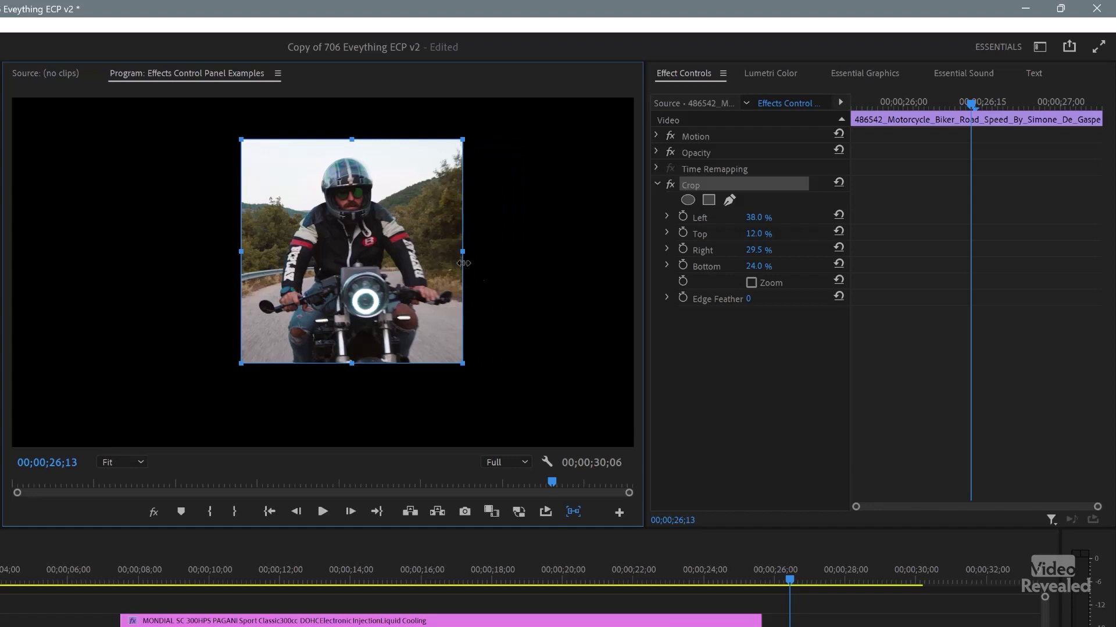
click(719, 343)
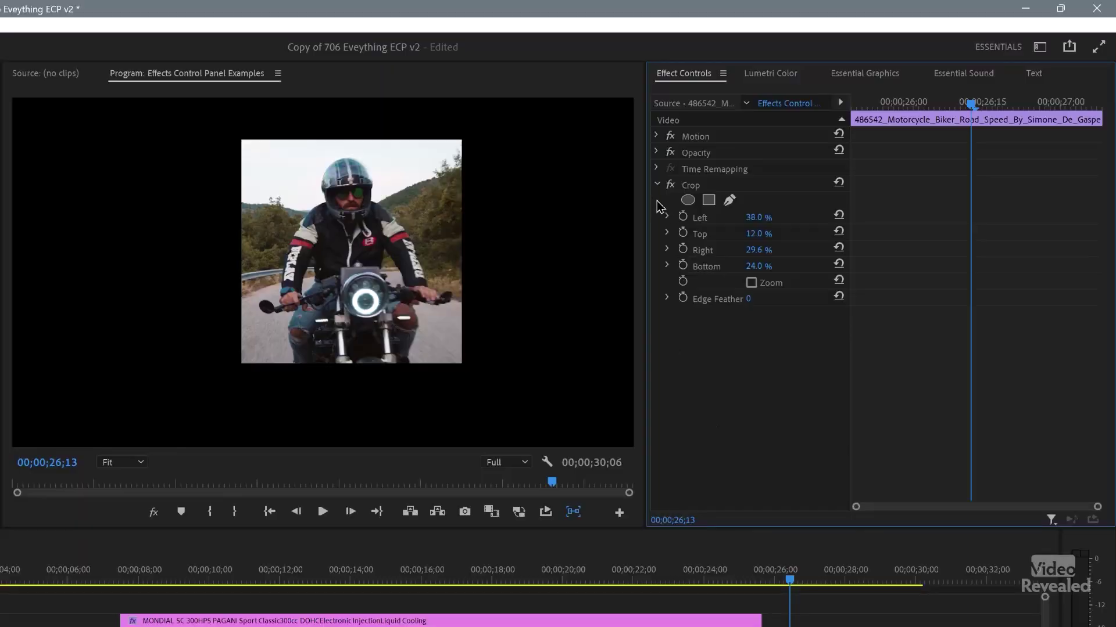
Collapse the Crop settings and examine the clip's Motion properties, including Scale
click(657, 186)
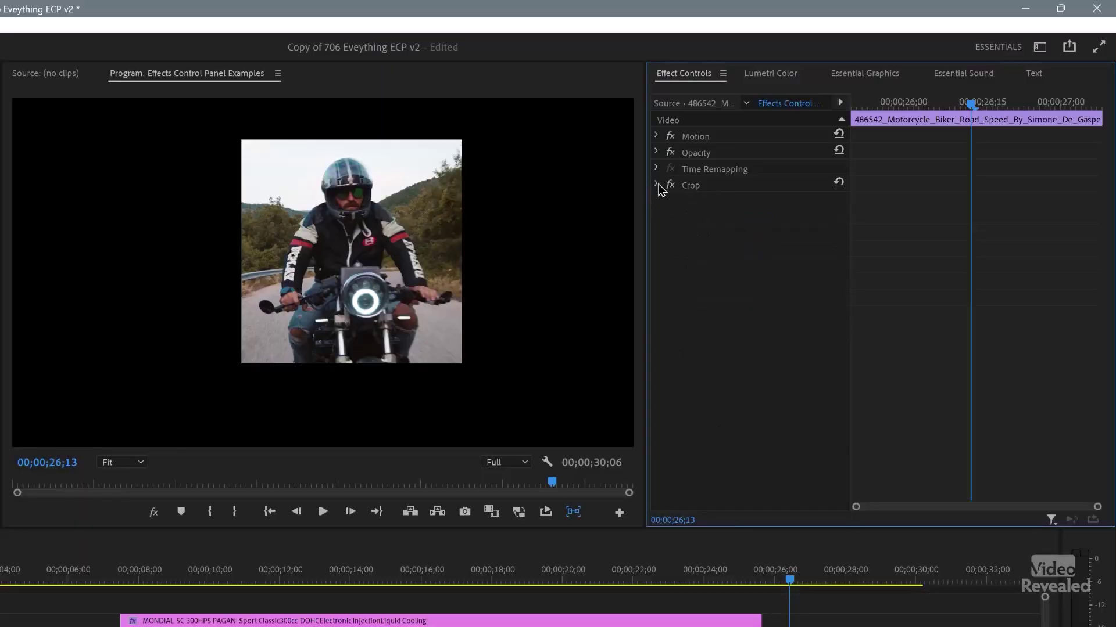
click(657, 136)
mouse_move(752, 171)
mouse_down()
mouse_move(772, 171)
mouse_move(756, 172)
mouse_up()
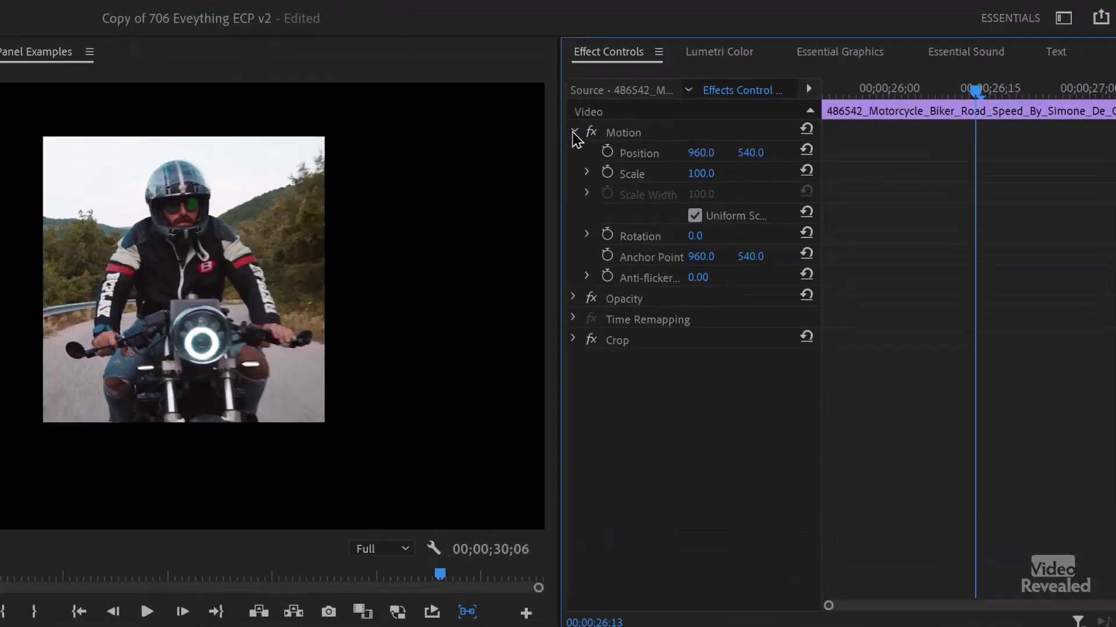
click(657, 136)
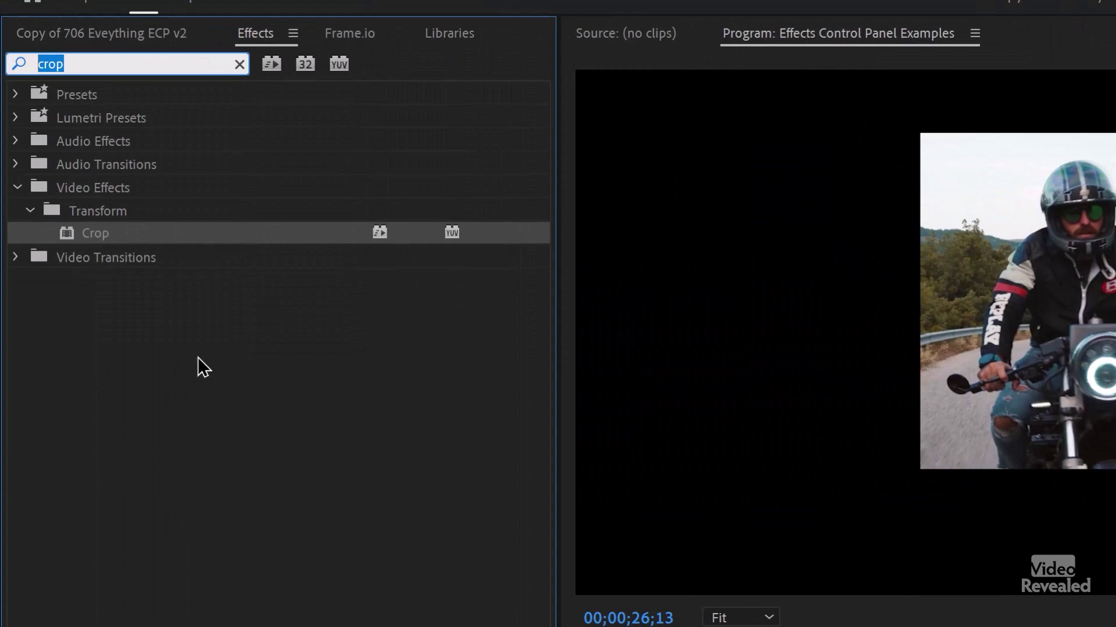
Search the effects for "transform" and apply the Distort group's Transform effect to the cropped biker clip
text(tras)
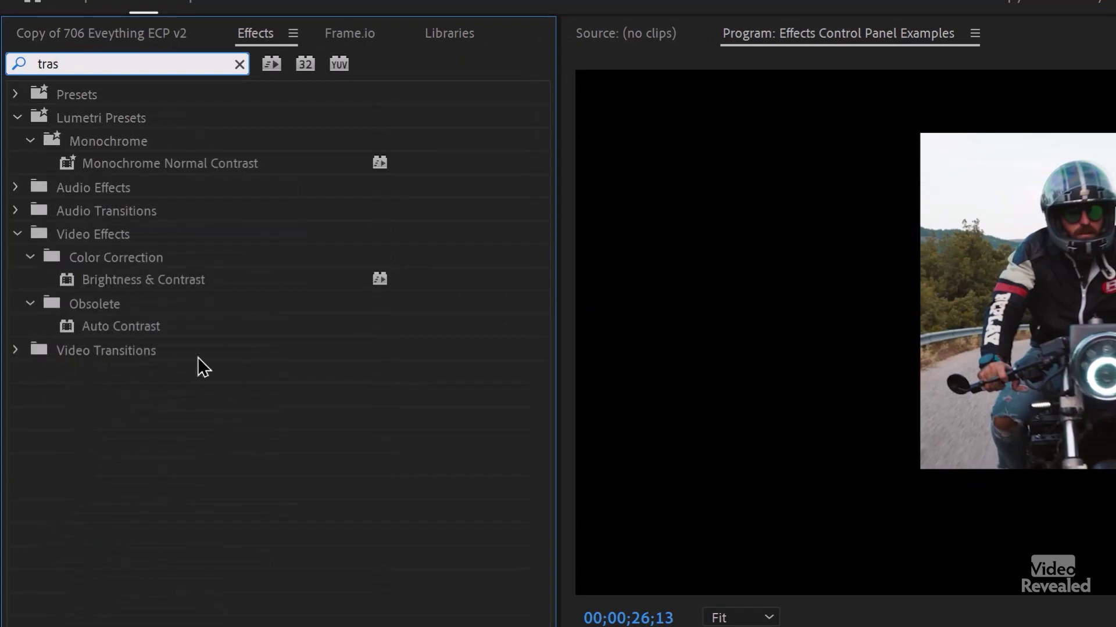
key(BackSpace)
text(nsform)
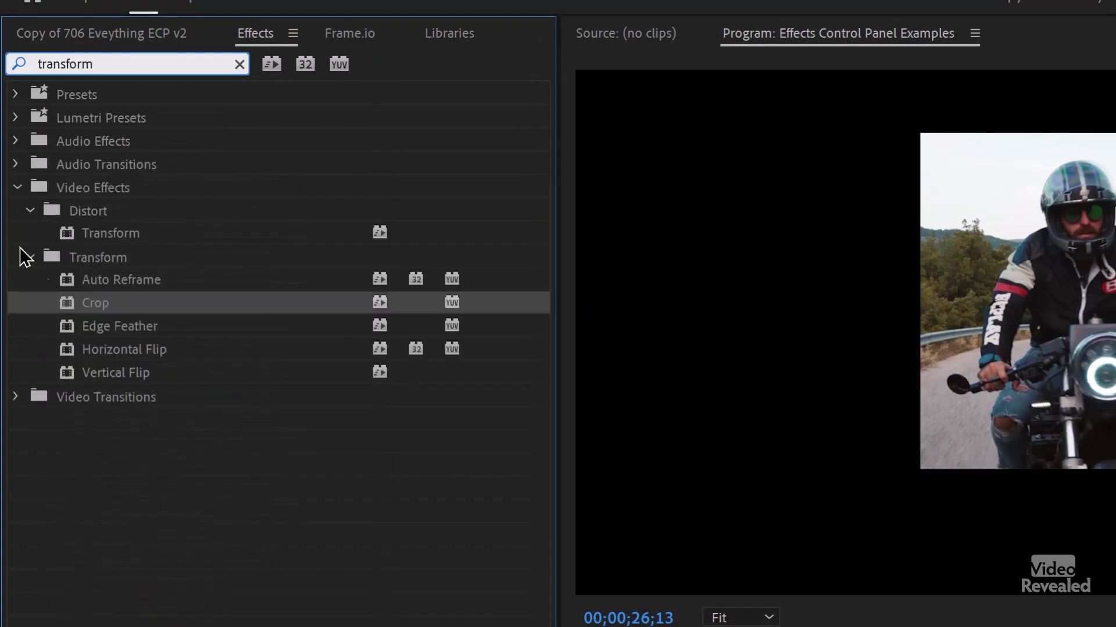
click(103, 232)
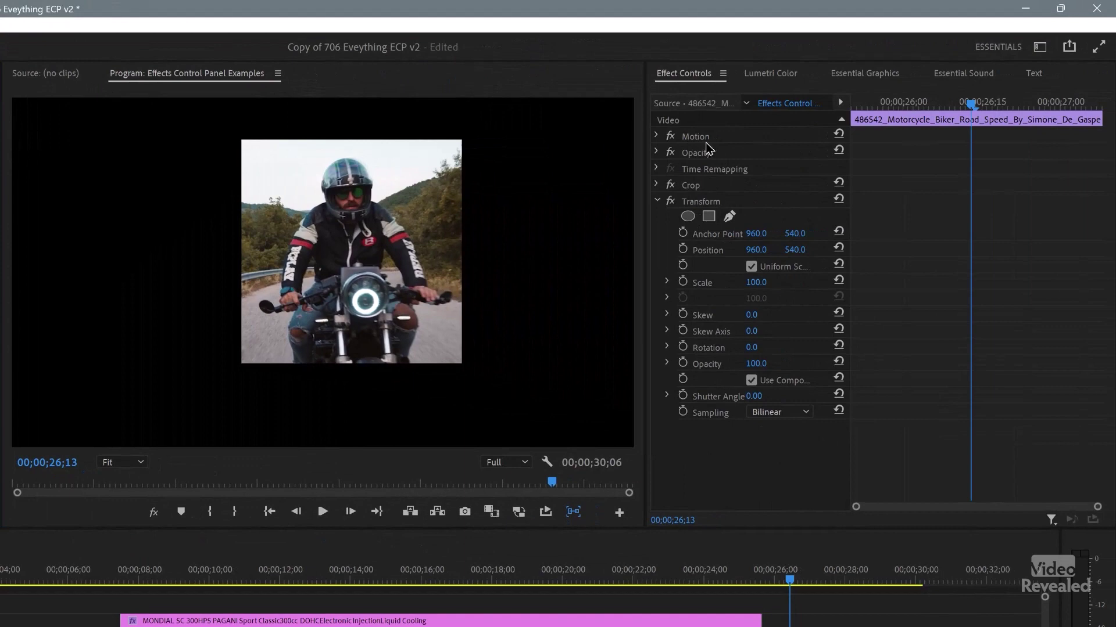
Try the Transform effect's Scale at 128 and 111 below Crop, also testing the effect placed above Crop
drag(754, 285, 770, 284)
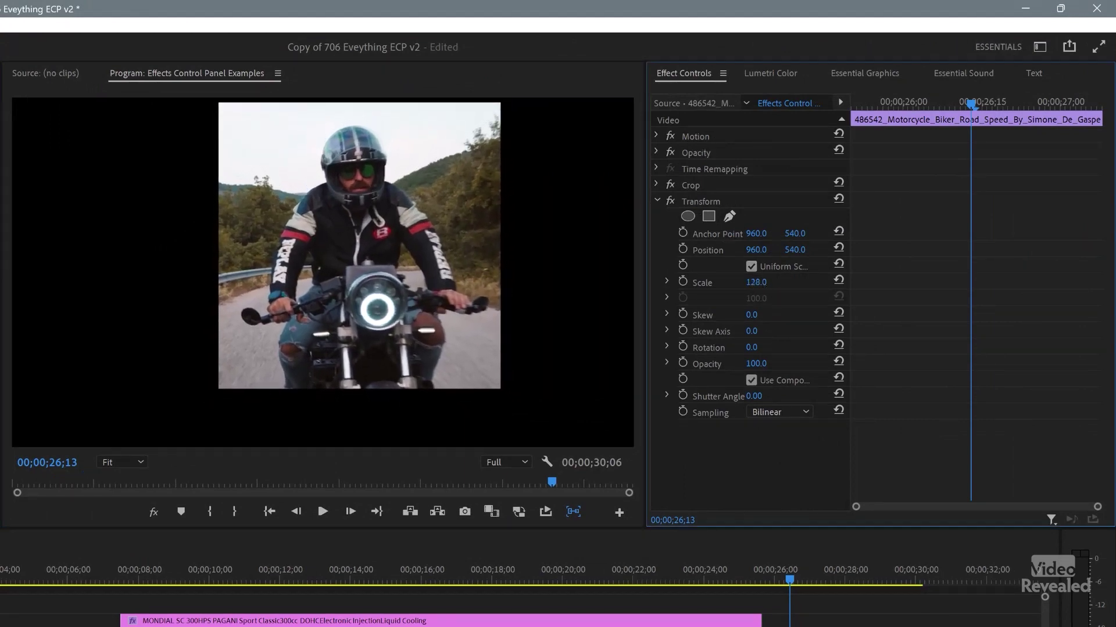
key(ctrl+z)
drag(708, 204, 706, 181)
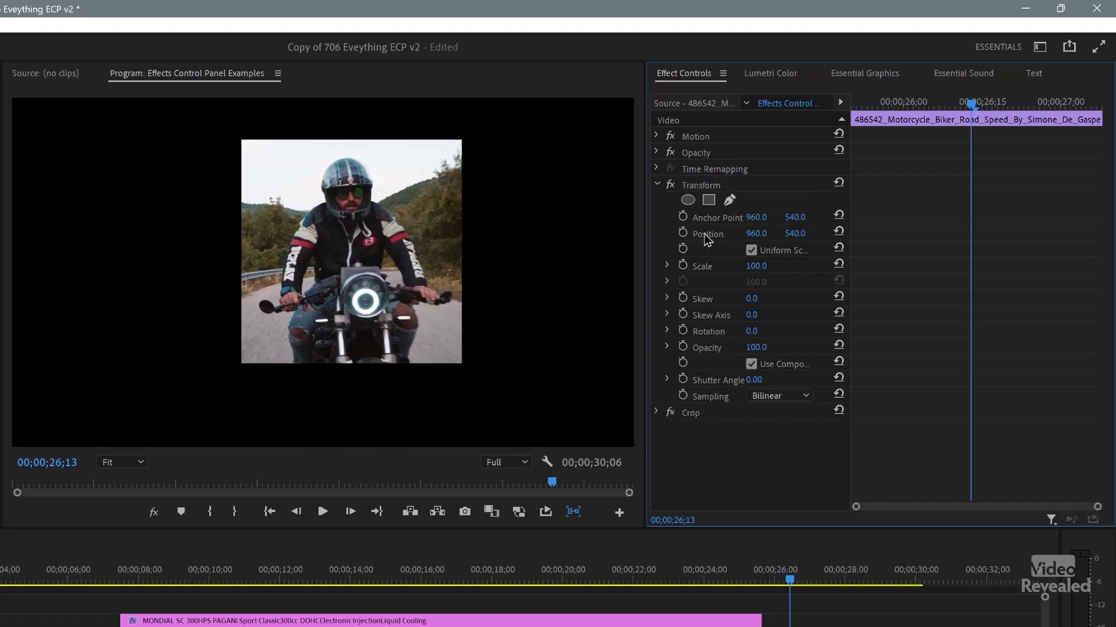
mouse_move(758, 272)
mouse_down()
mouse_move(773, 272)
mouse_move(757, 272)
mouse_up()
drag(707, 192, 719, 411)
drag(756, 284, 764, 285)
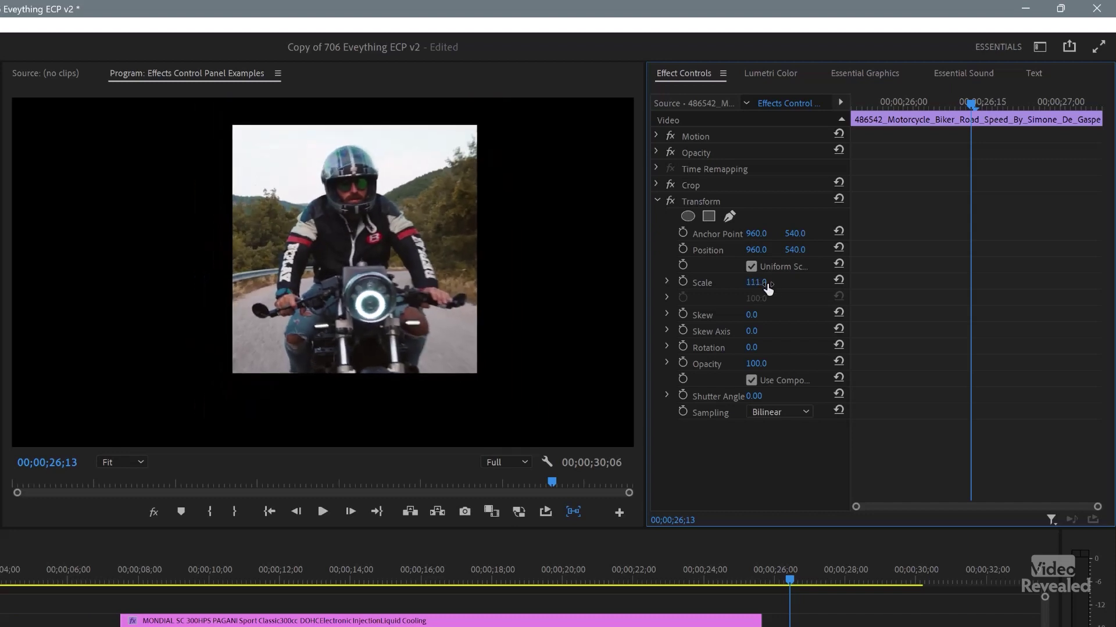
Place Transform above Crop in the effect order, collapse it, and check Transform, Crop and Motion in turn
drag(705, 208, 703, 185)
click(657, 184)
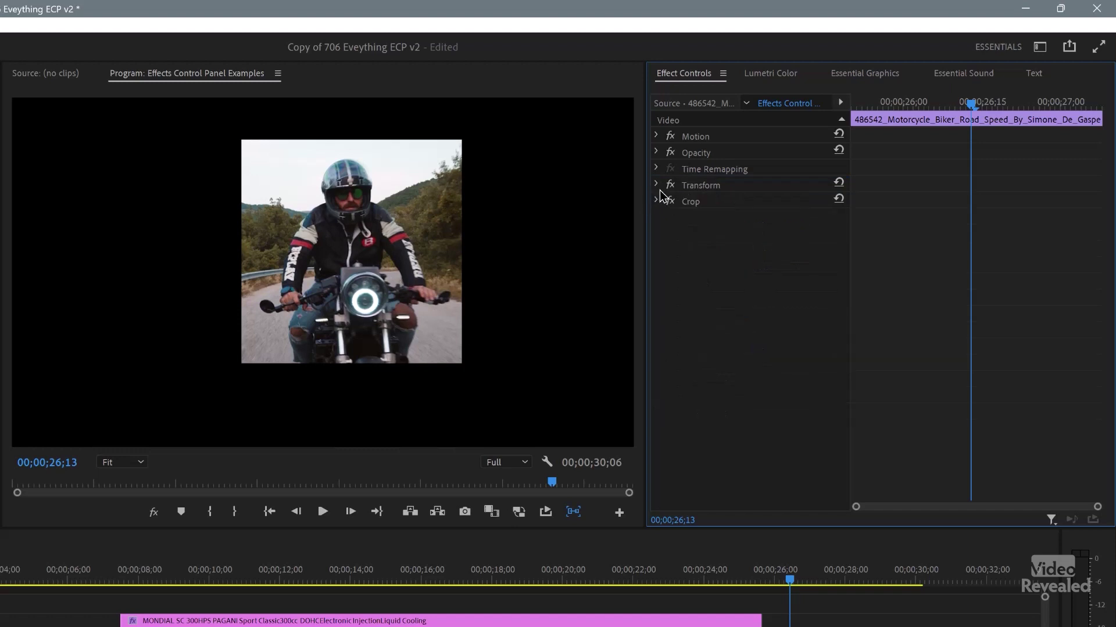
click(705, 186)
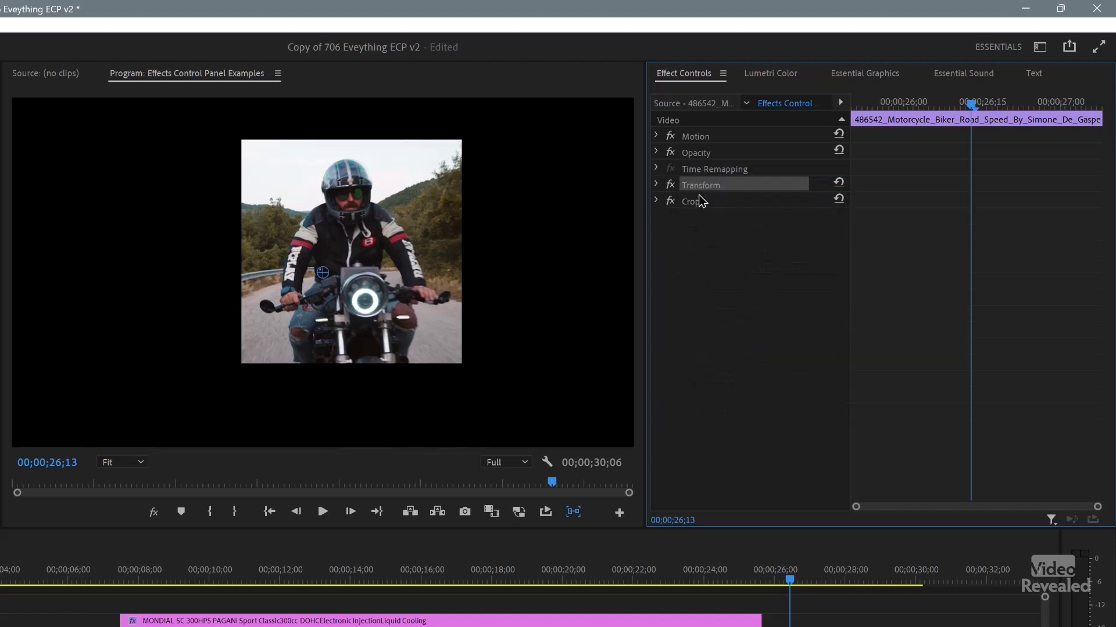
click(696, 204)
click(703, 140)
click(728, 272)
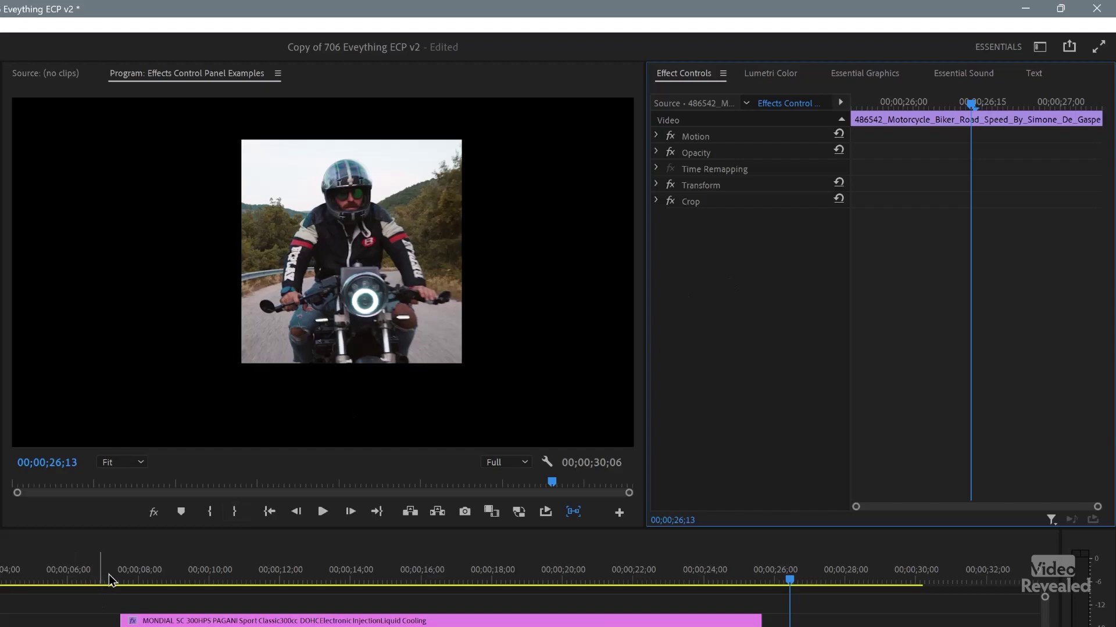
At 00;00;16;00, select the MONDIAL SC 300 graphic clip and expand its Vector Motion properties
drag(110, 580, 434, 601)
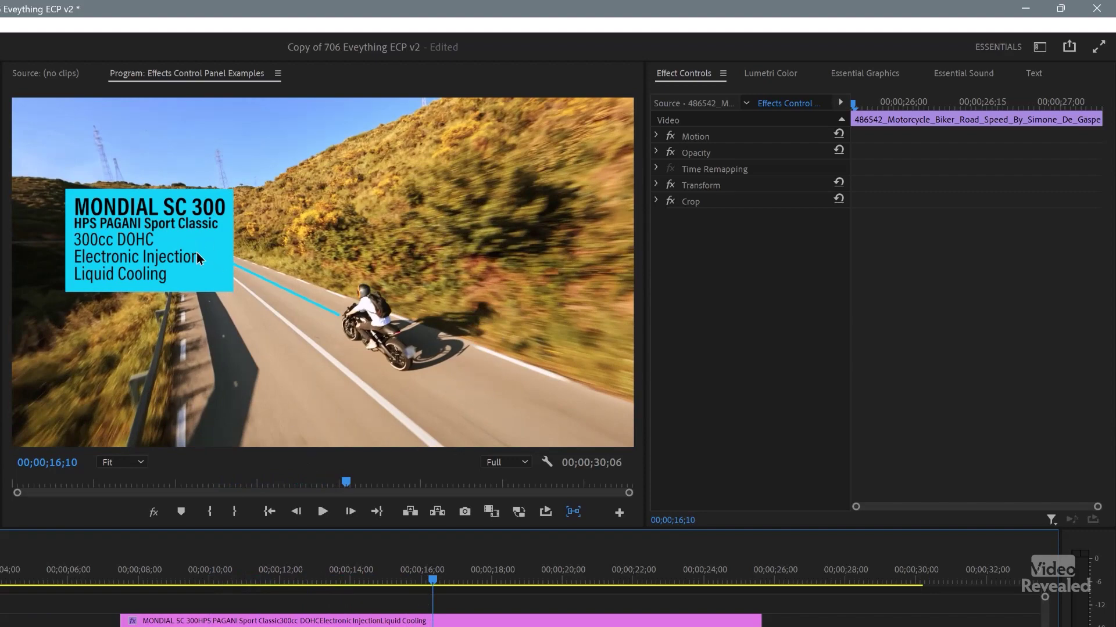
mouse_move(408, 581)
mouse_down()
mouse_move(641, 583)
mouse_move(360, 581)
mouse_move(483, 586)
mouse_move(421, 593)
mouse_up()
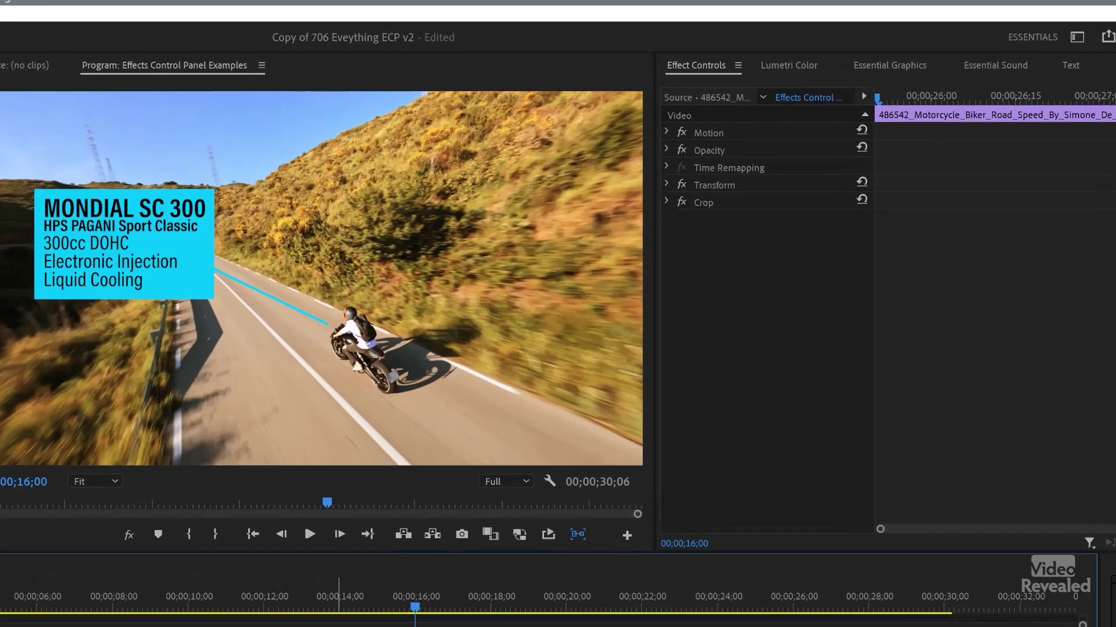
click(342, 623)
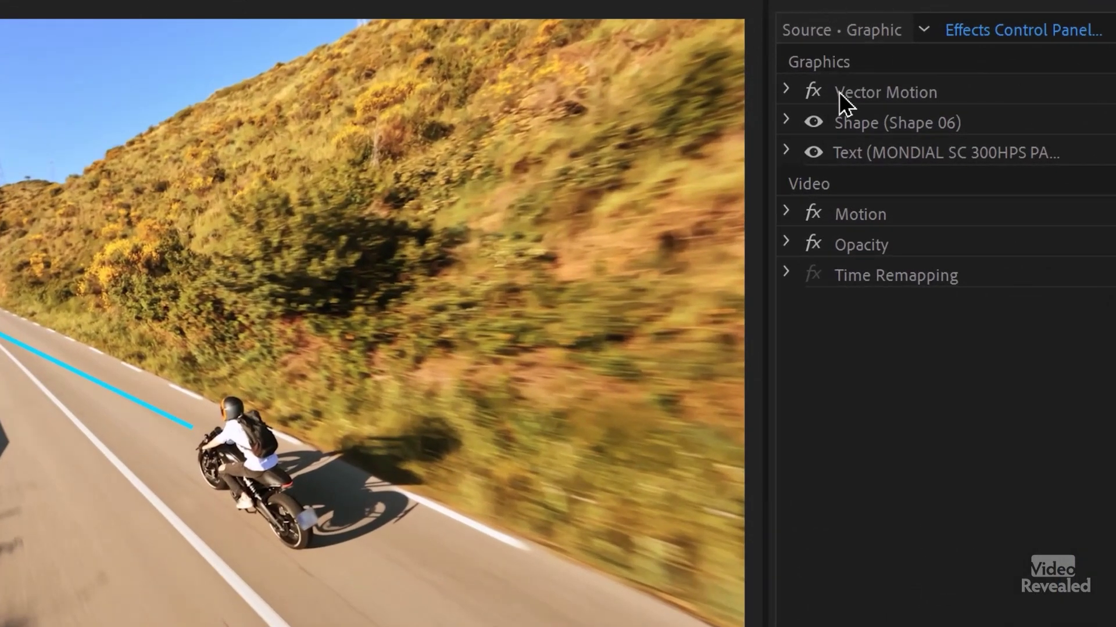
click(911, 94)
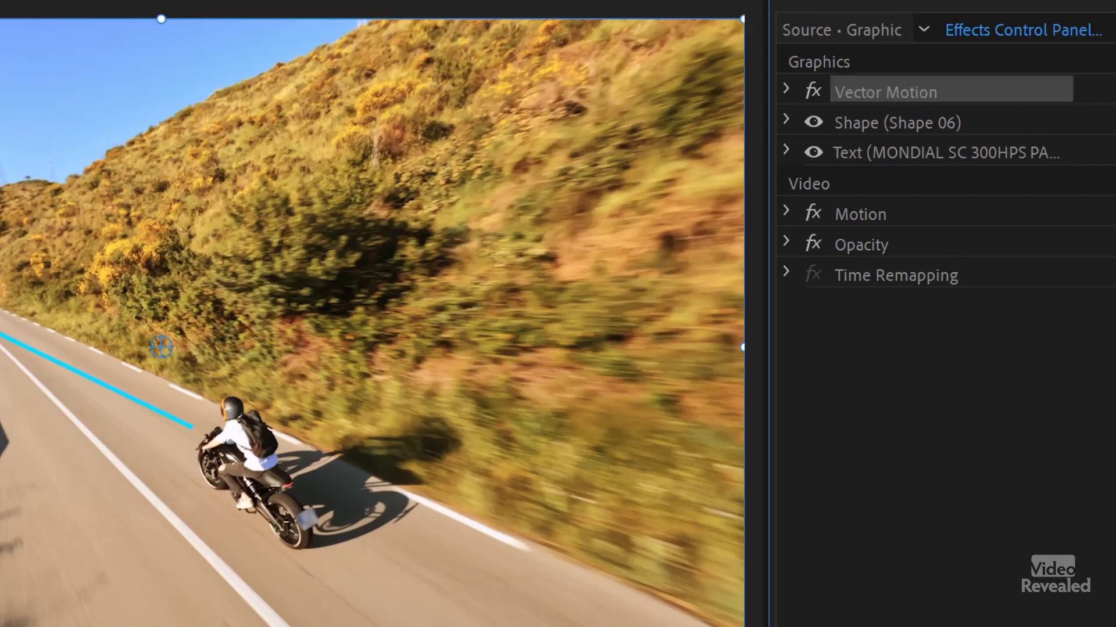
click(343, 625)
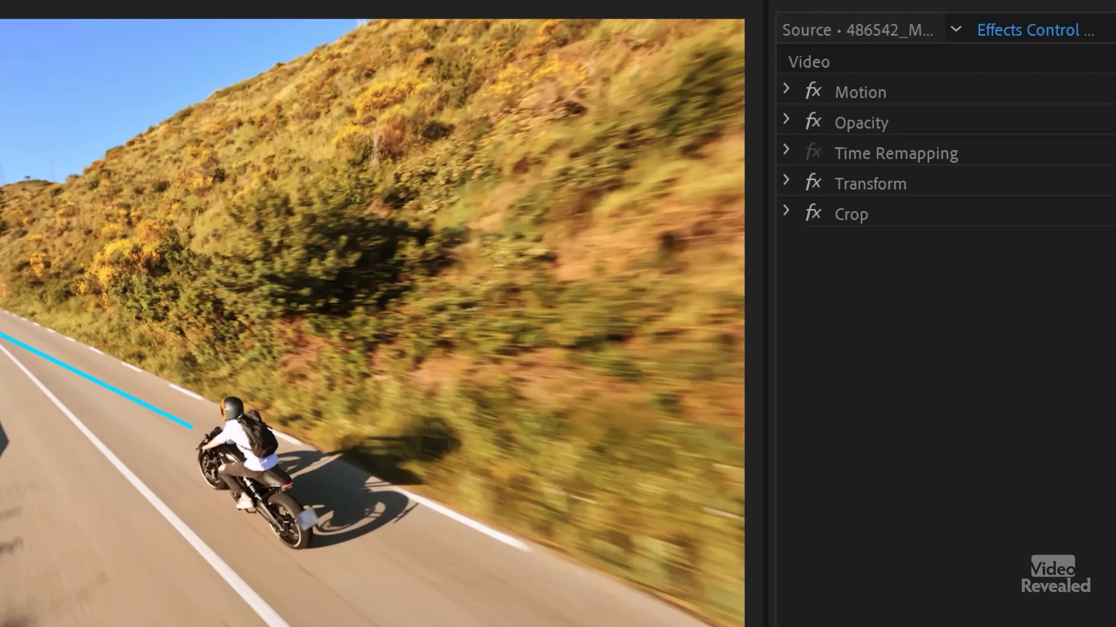
click(343, 623)
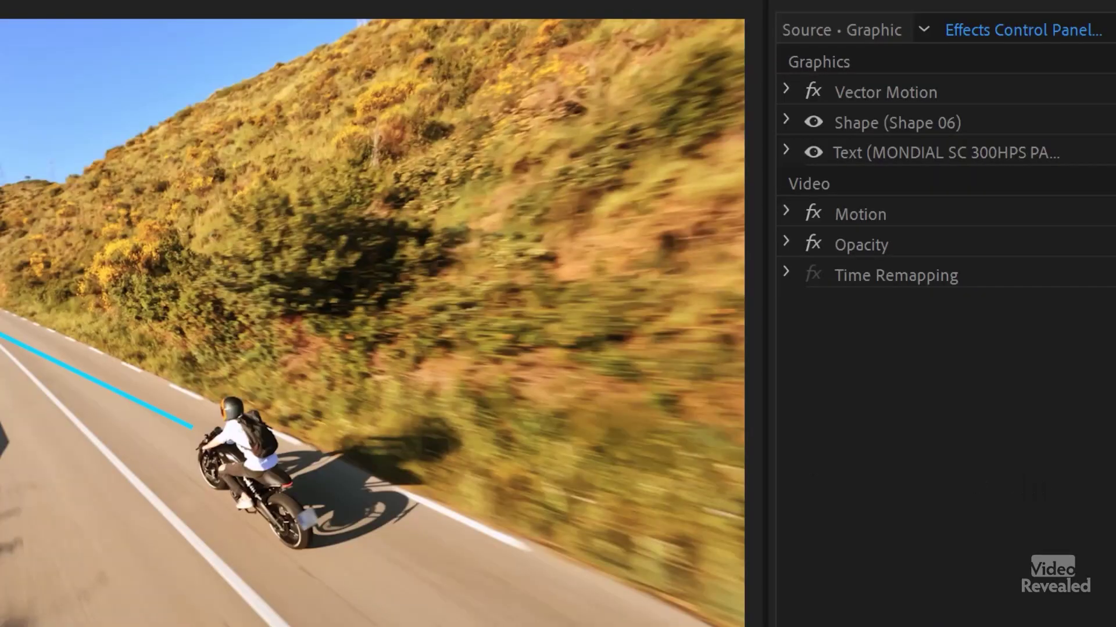
click(786, 90)
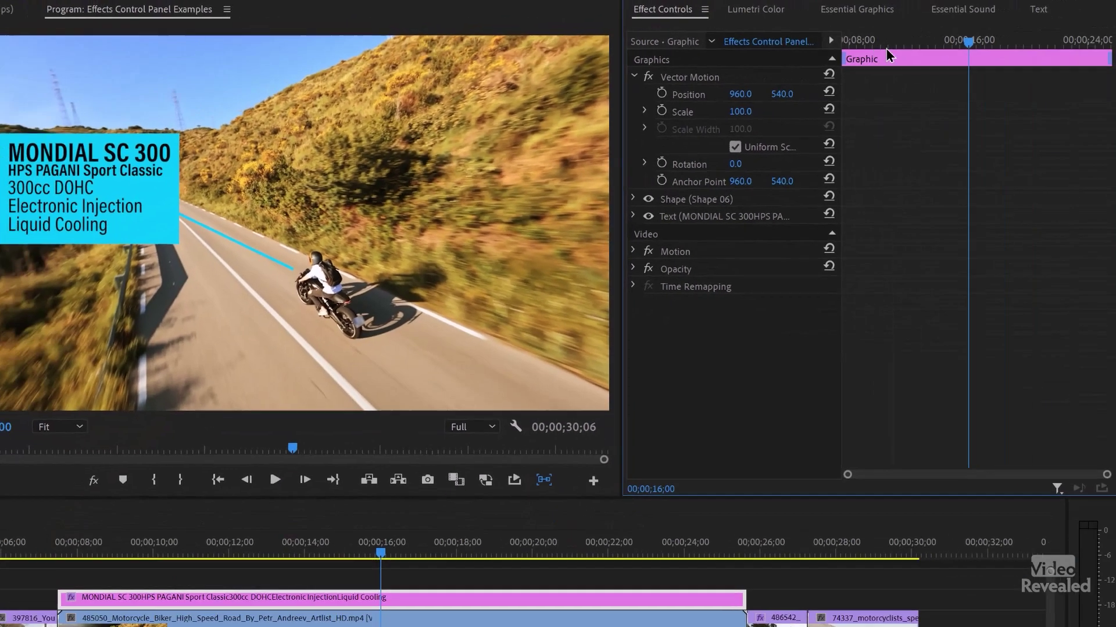
Enable Position keyframing in the graphic's Vector Motion at 00;00;15;15
key(Up)
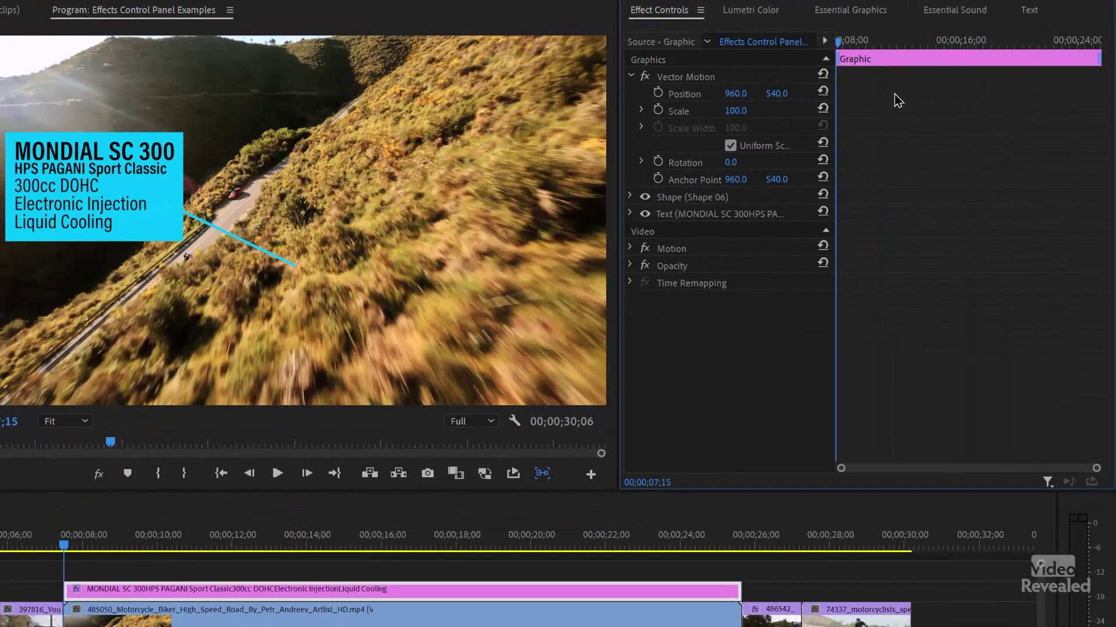
drag(872, 41, 944, 52)
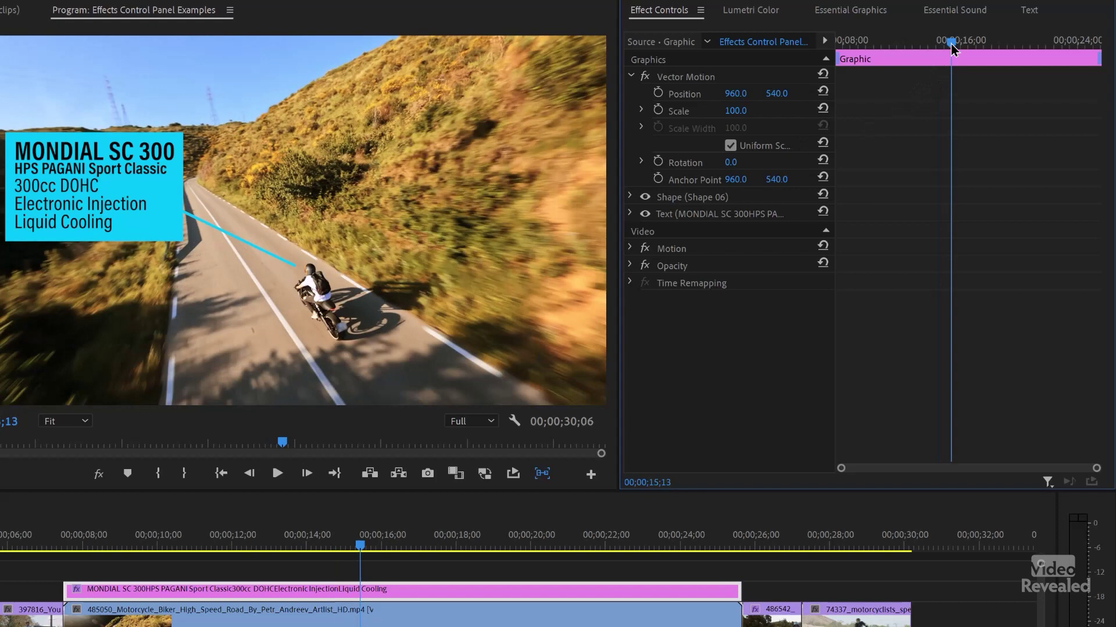
drag(952, 48, 954, 49)
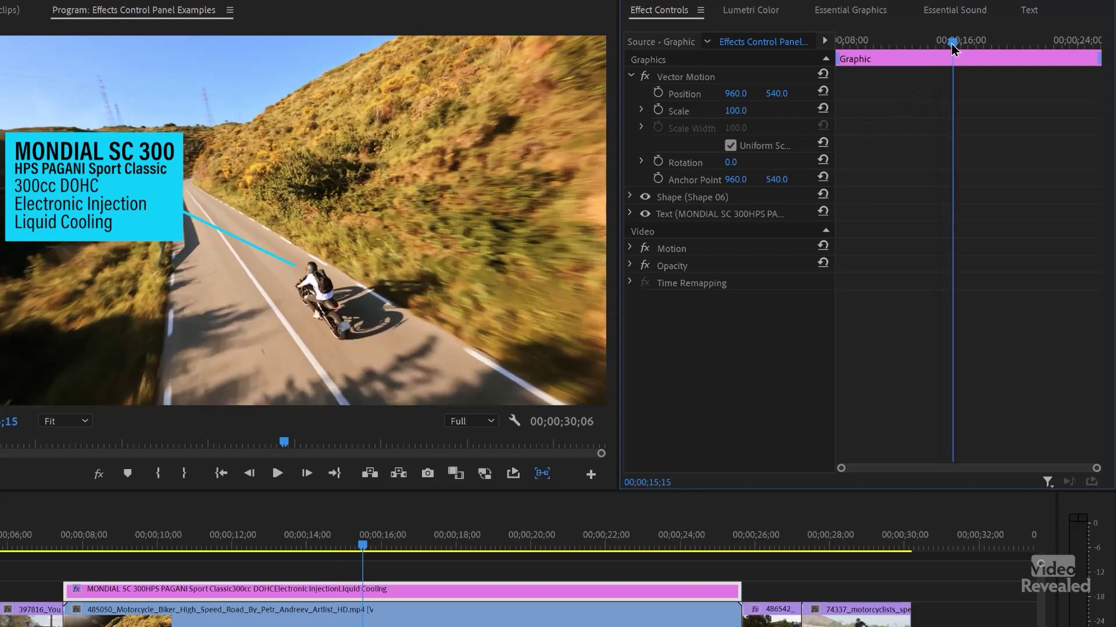
click(658, 94)
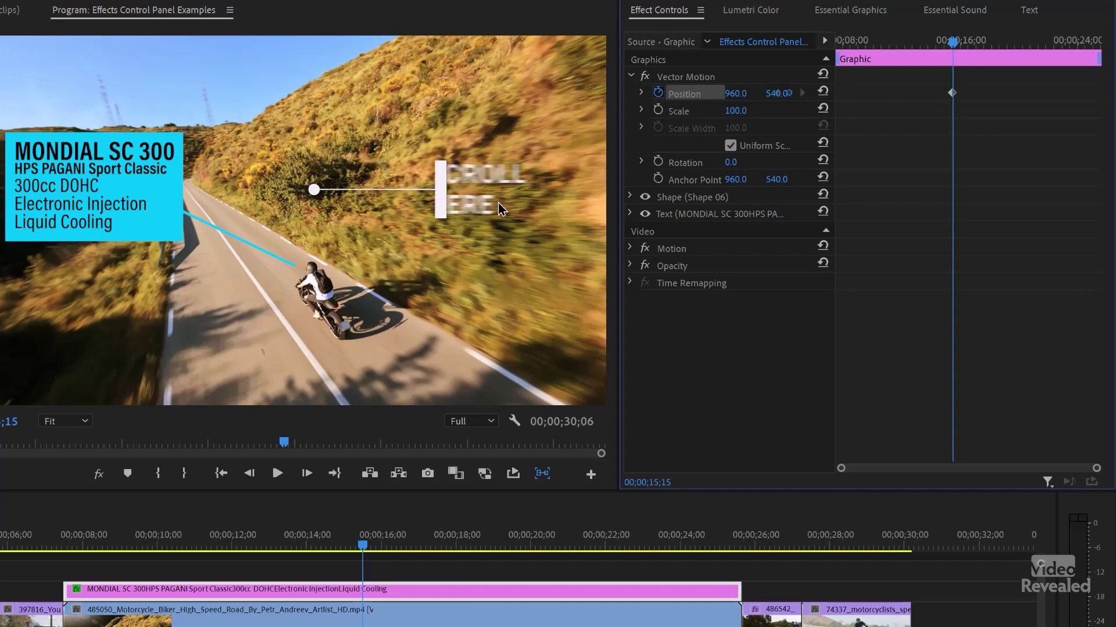
Add a Vector Motion Position keyframe at 00;00;16;19 with the graphic moved to 938, 503
scroll(498, 207, down, 3)
scroll(502, 211, down, 3)
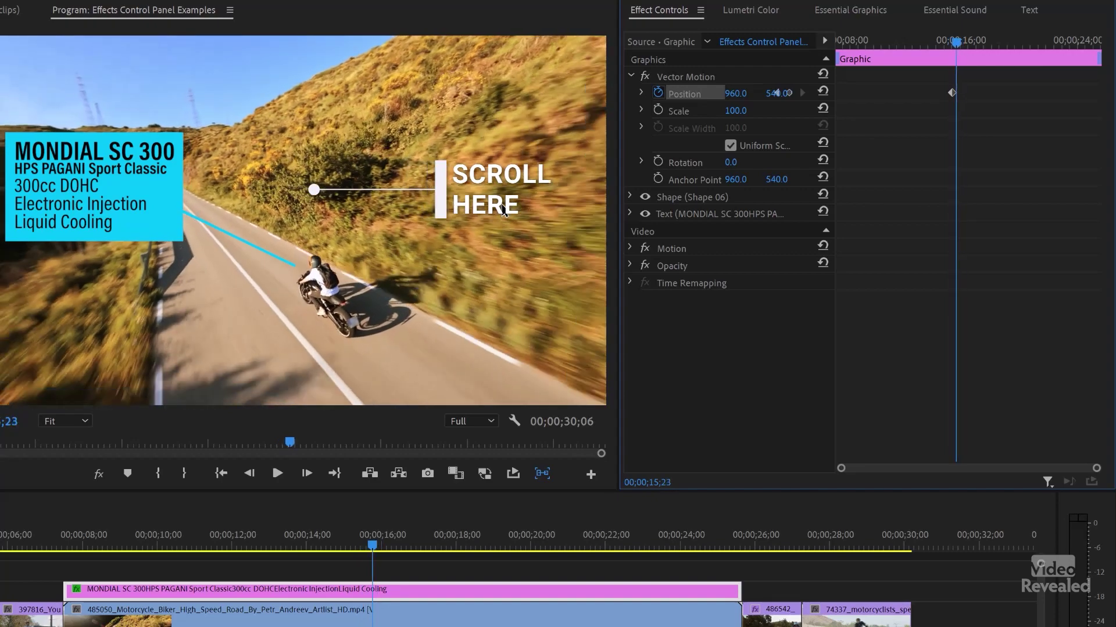
scroll(503, 211, down, 15)
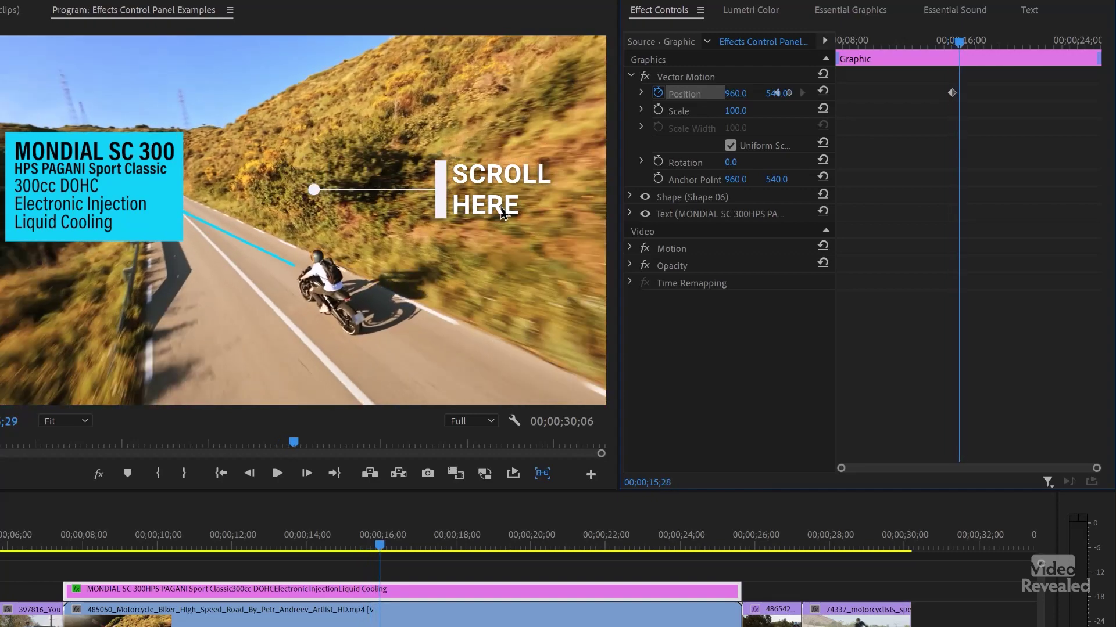
scroll(501, 212, down, 13)
drag(105, 206, 163, 193)
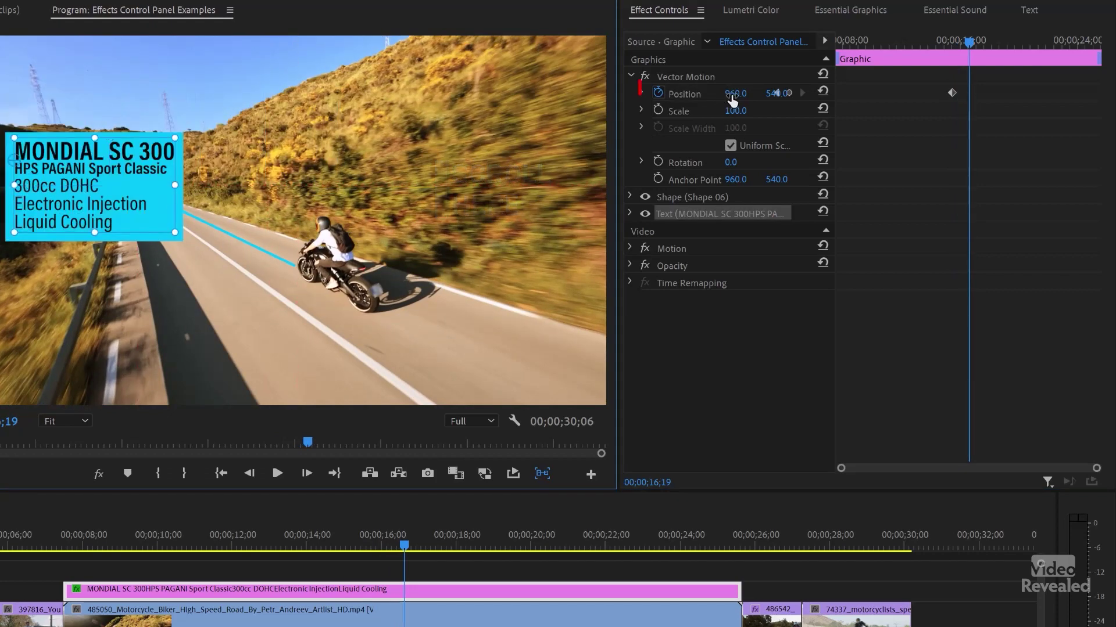
drag(732, 98, 719, 99)
drag(789, 98, 787, 100)
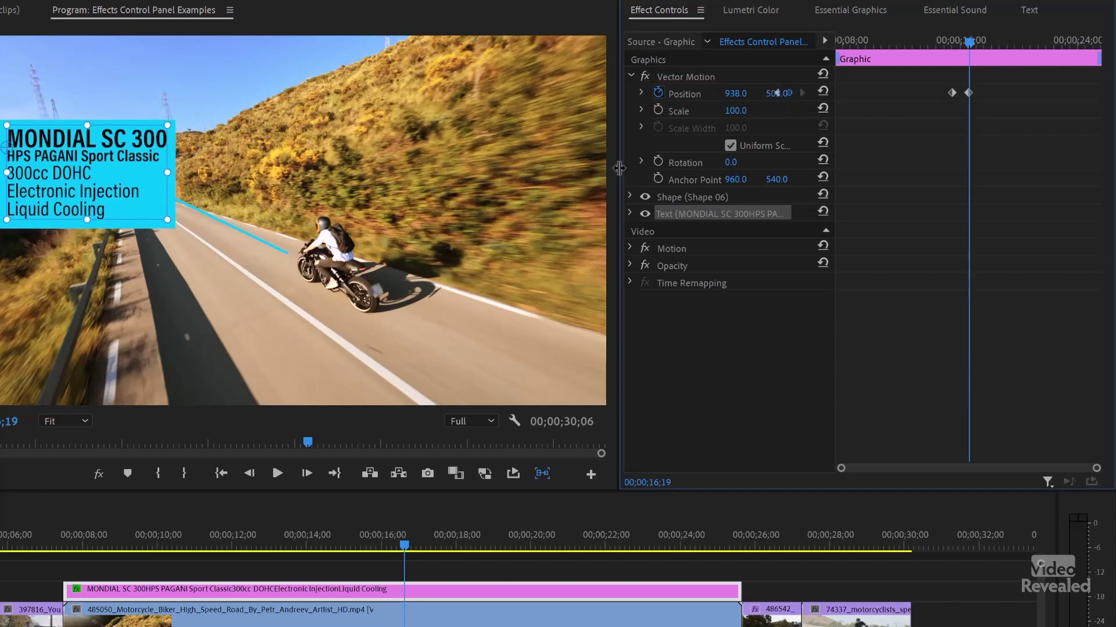
Widen the Effect Controls area and add a Position keyframe of 938, 319 at 00;00;17;08
drag(612, 169, 537, 170)
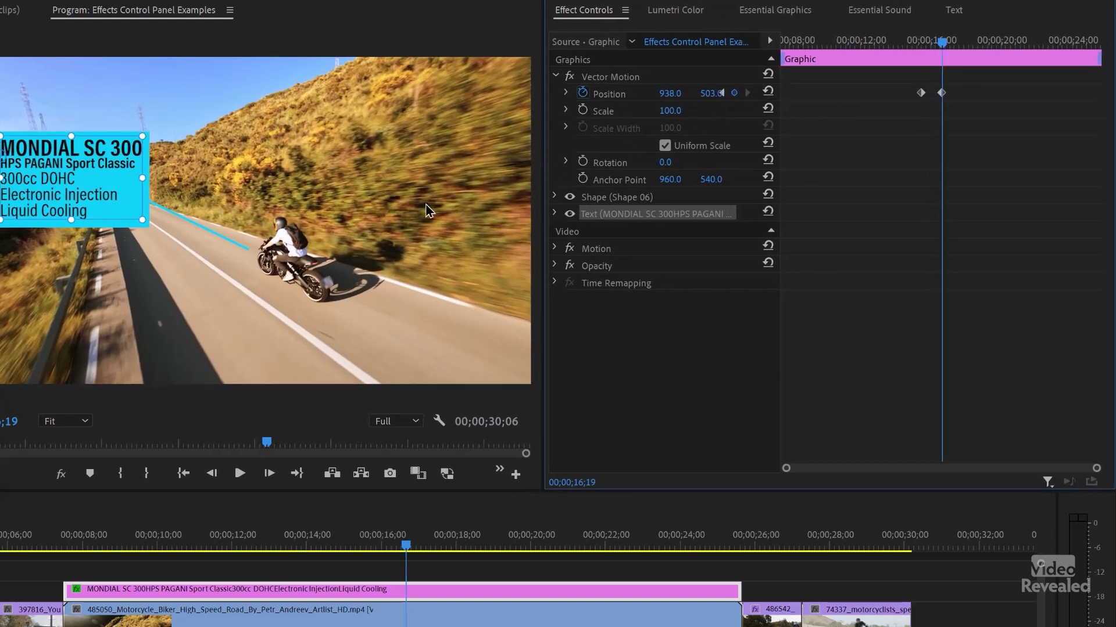
drag(721, 93, 613, 93)
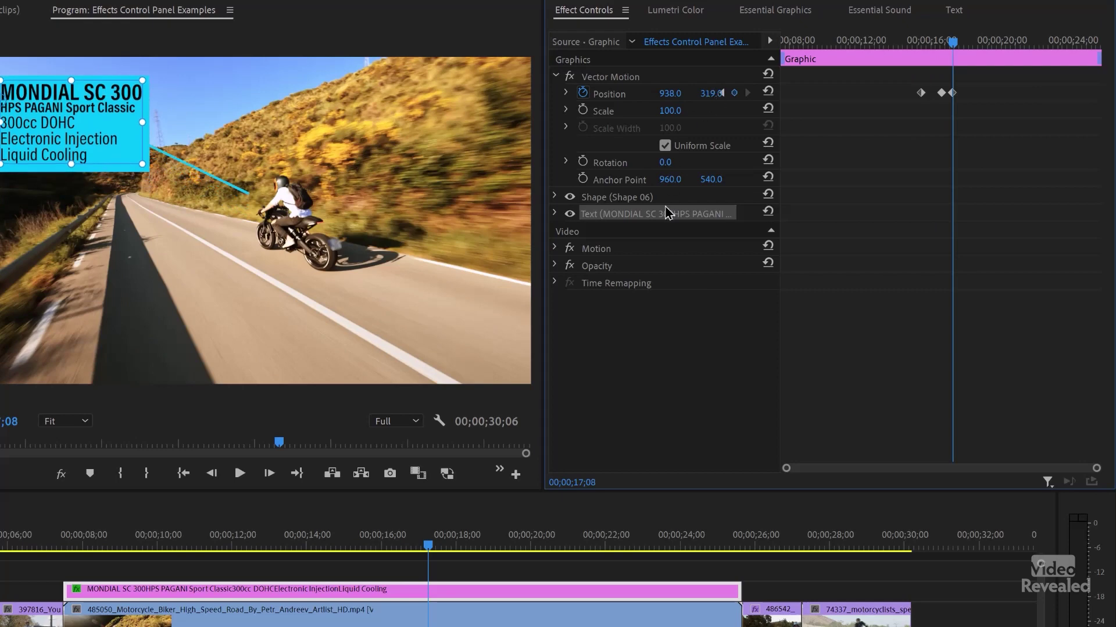
Play on to 00;00;18;00 and set the graphic's Position there to 870, 241
key(space)
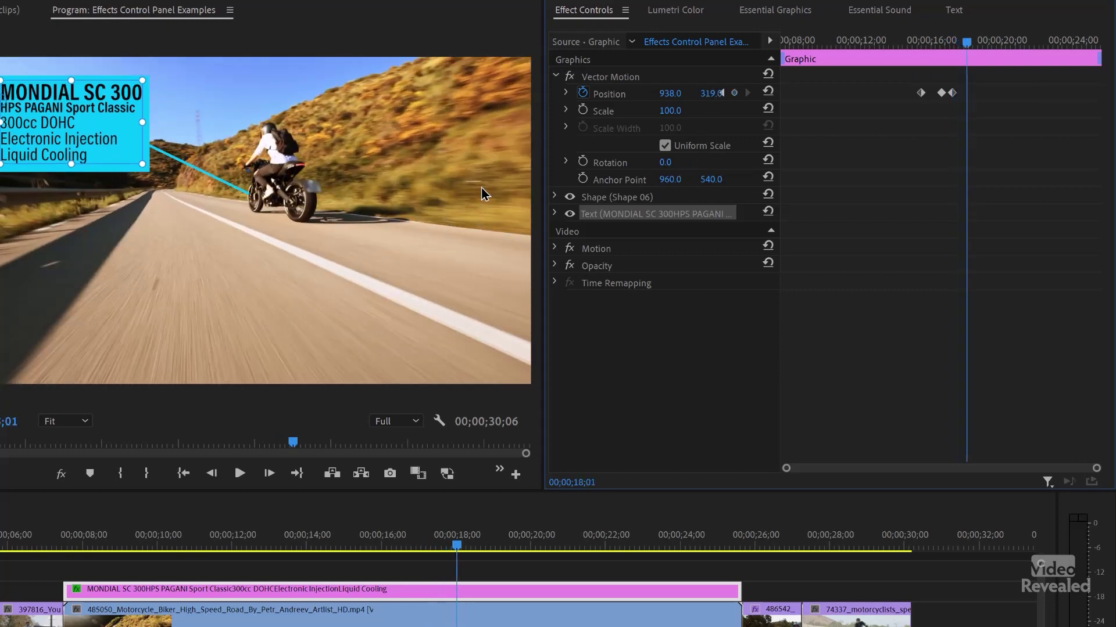
scroll(481, 187, down, 5)
scroll(481, 187, up, 6)
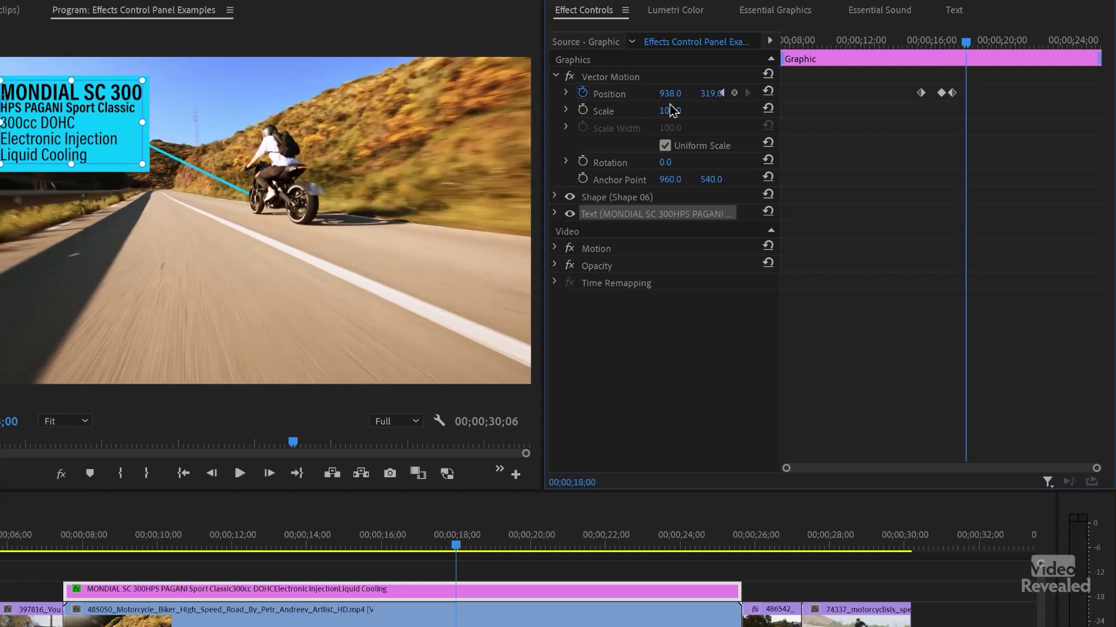
drag(670, 94, 630, 93)
drag(710, 93, 741, 93)
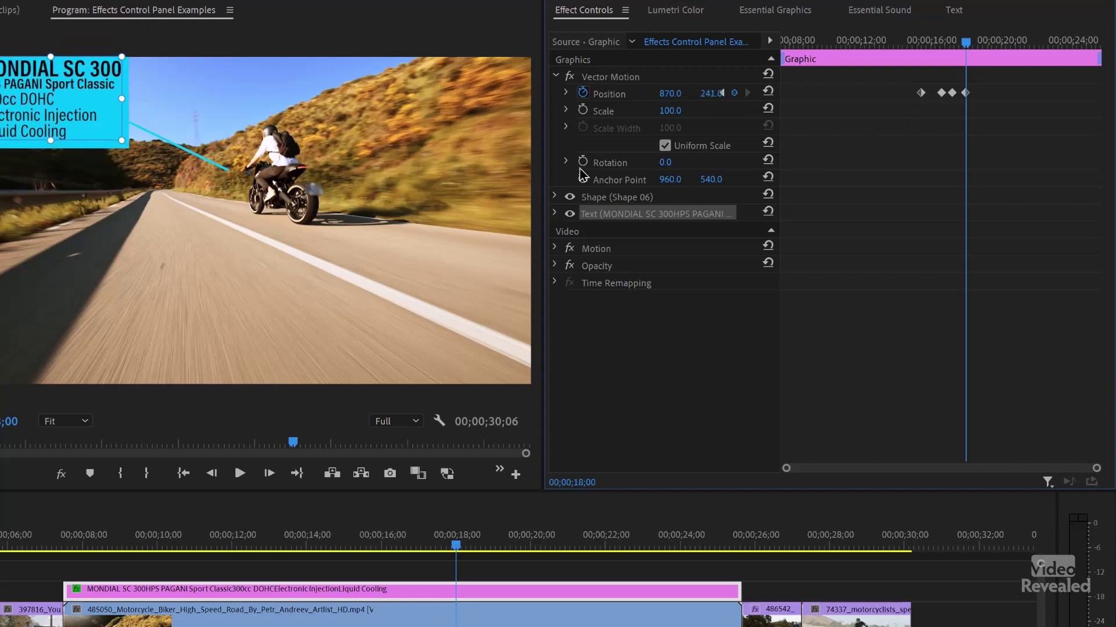
Set the graphic's Position to 873.5, 599.5 at 00;00;17;29 and to 880.5, 267.7 at 00;00;17;28
key(Left)
drag(720, 96, 826, 93)
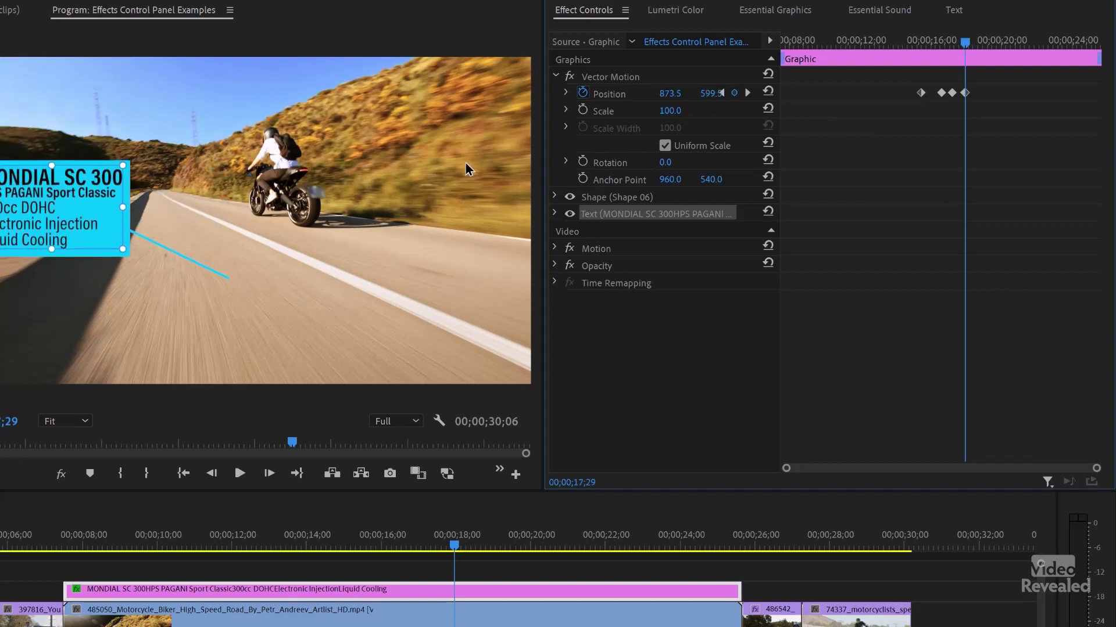
key(Left)
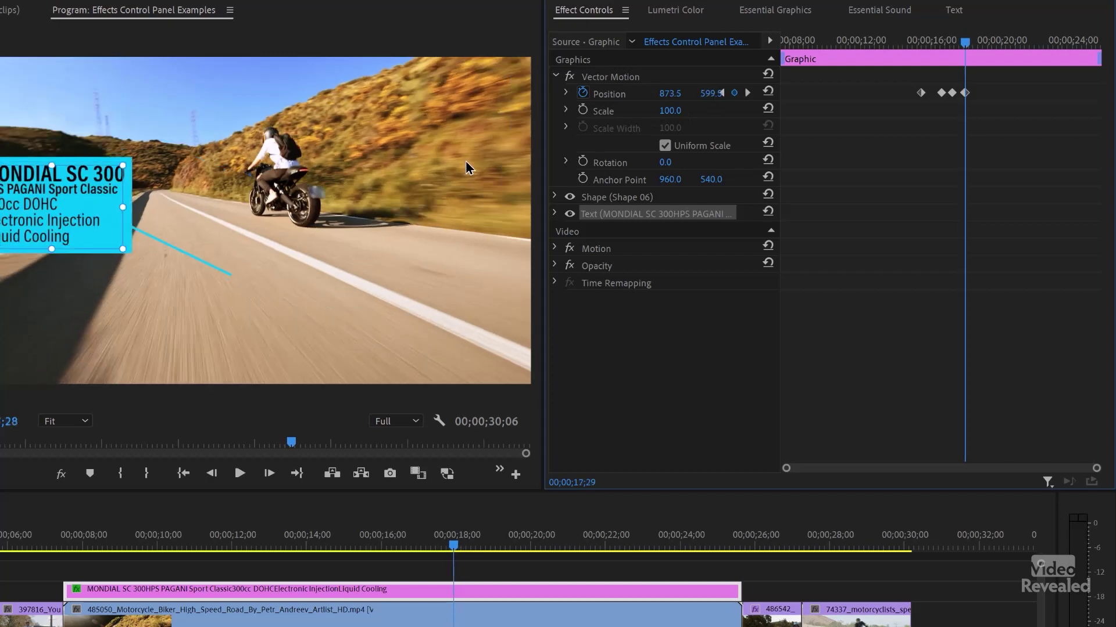
drag(692, 94, 581, 93)
Step frame by frame around 00;00;17;29 to examine how the graphic moves between the neighbouring Position keyframes
key(Right)
key(Right)
key(Left)
key(Left)
key(Right)
key(Right)
key(Right)
key(Left)
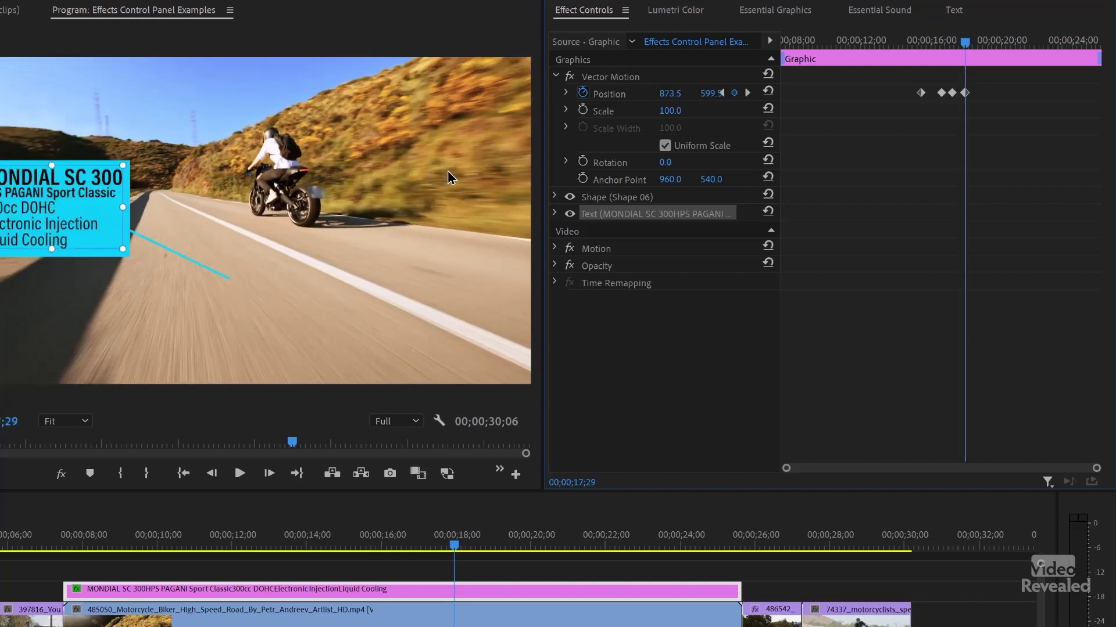
key(Right)
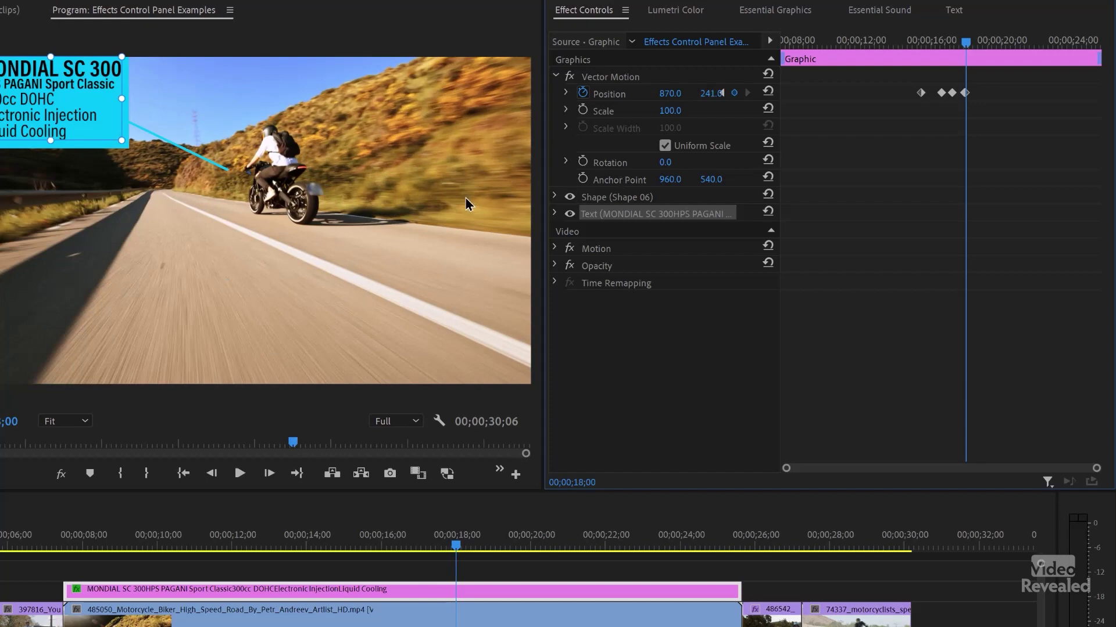
key(Left)
key(Left)
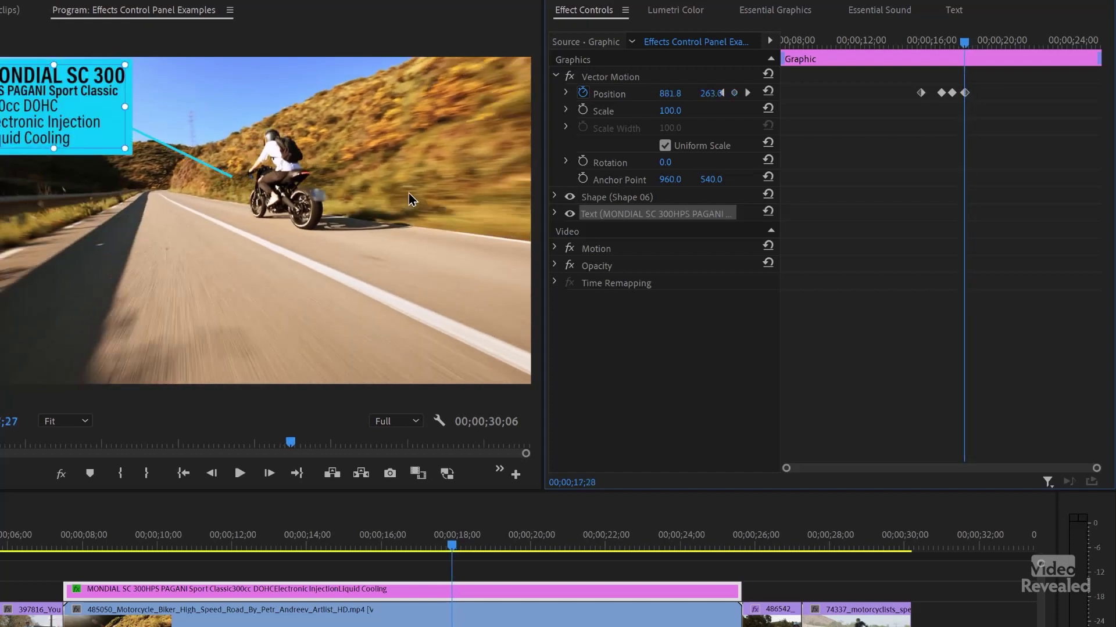
key(Left)
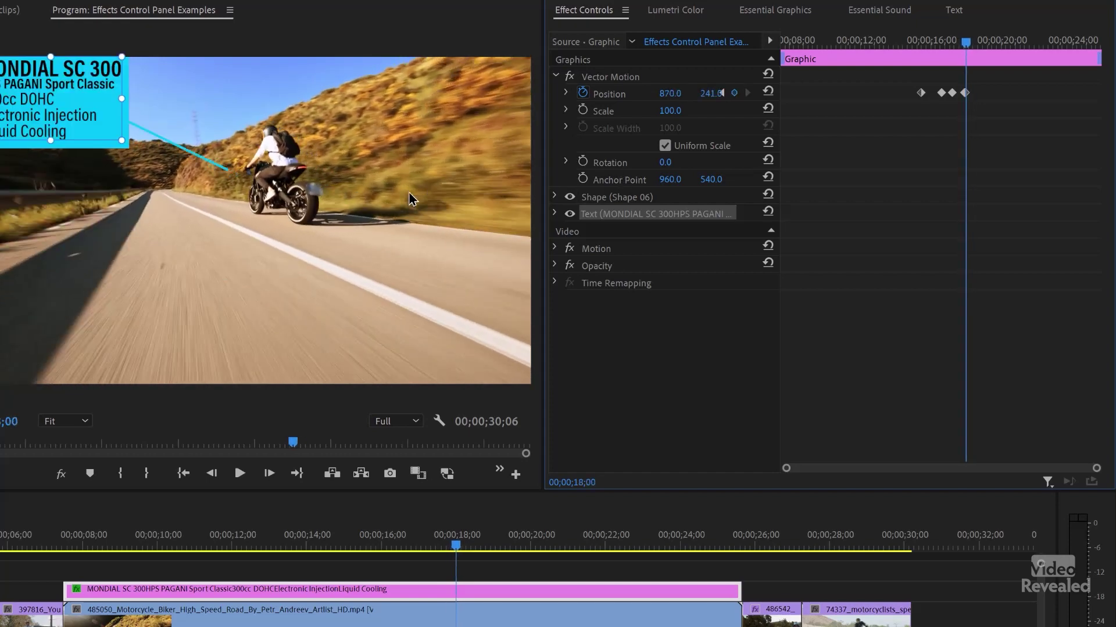
key(Right)
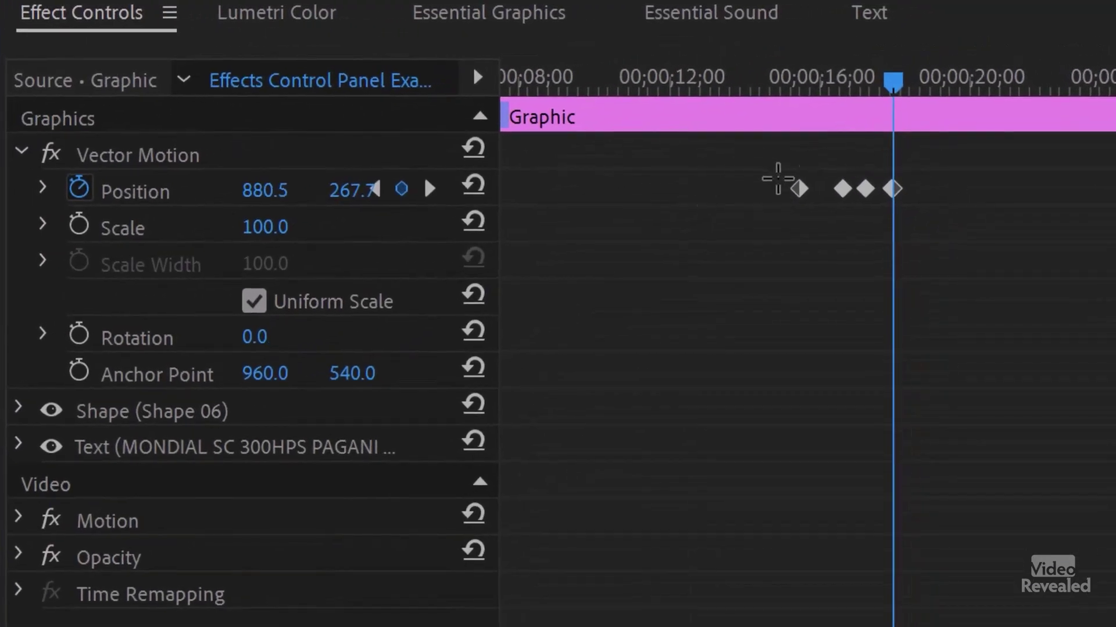
Delete the graphic's Position keyframe at 00;00;17;29 from the cluster around 00;00;18;00
drag(701, 176, 974, 228)
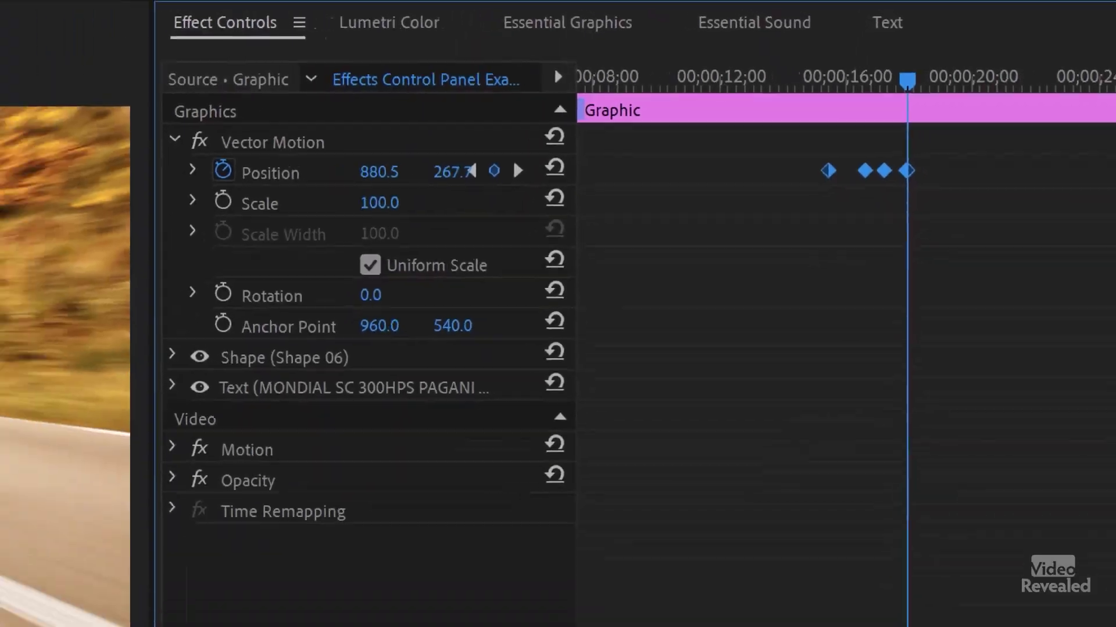
mouse_move(708, 599)
mouse_down()
mouse_move(809, 603)
mouse_move(578, 613)
mouse_move(716, 606)
mouse_up()
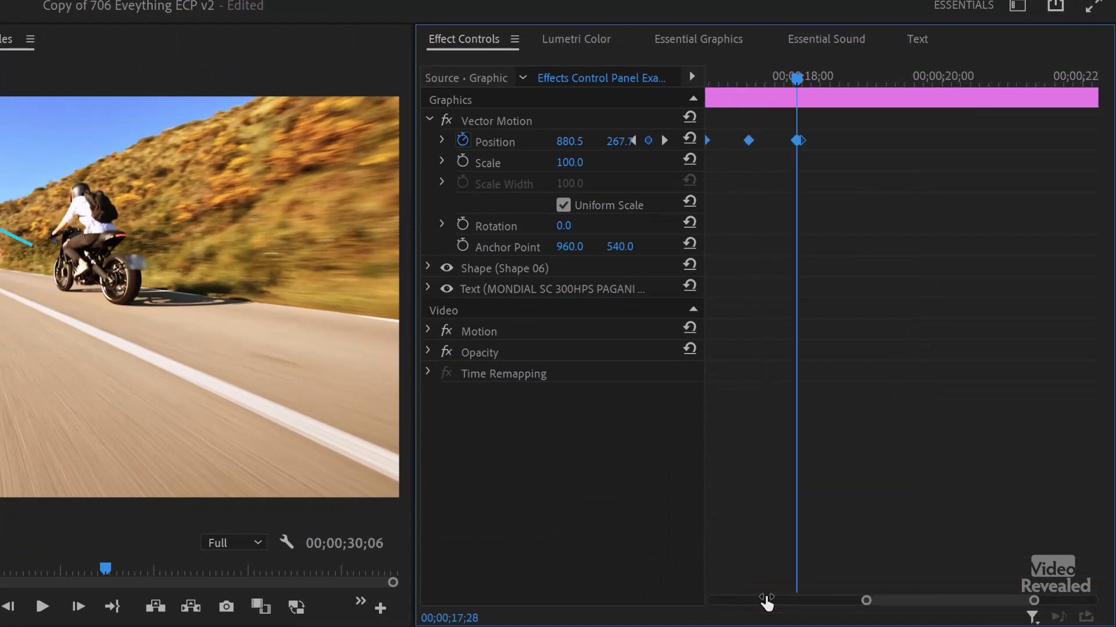
drag(793, 593, 667, 613)
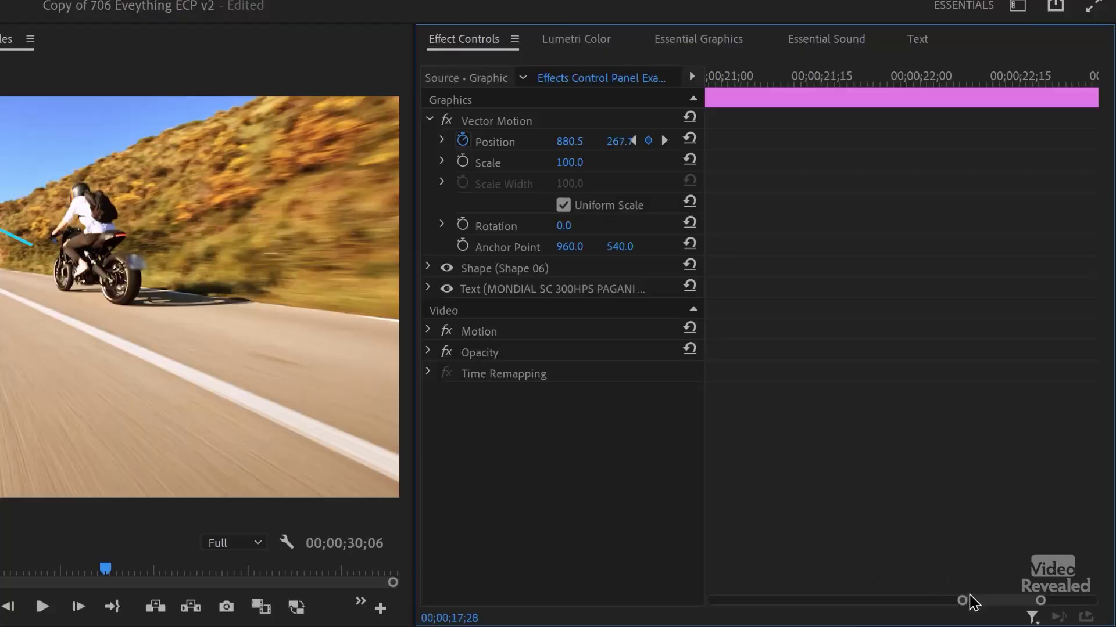
drag(987, 606, 962, 607)
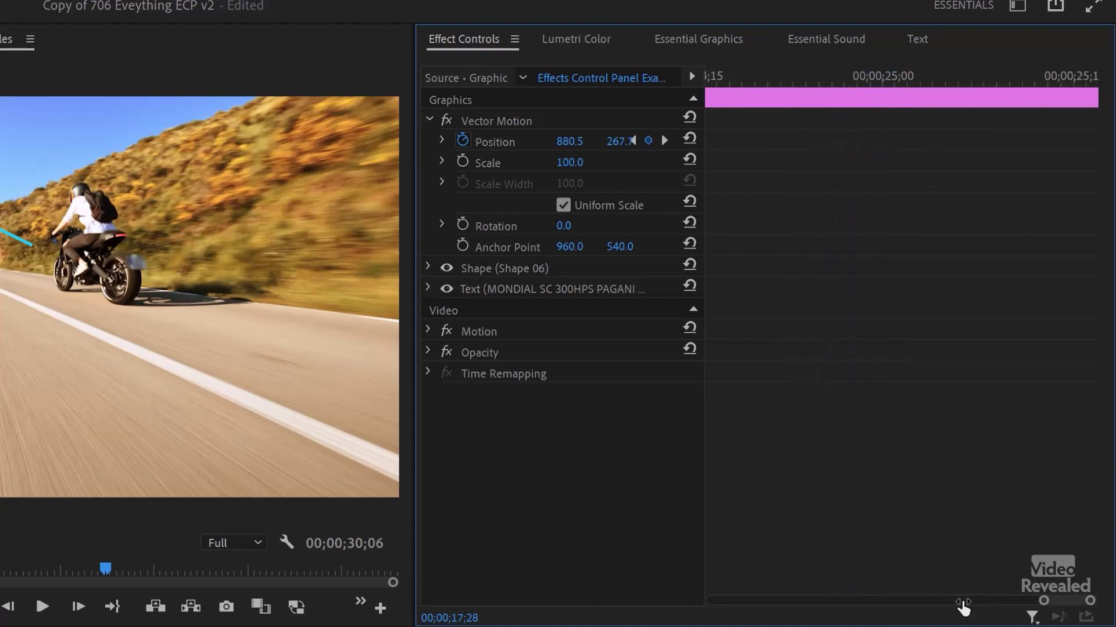
drag(1056, 608, 924, 604)
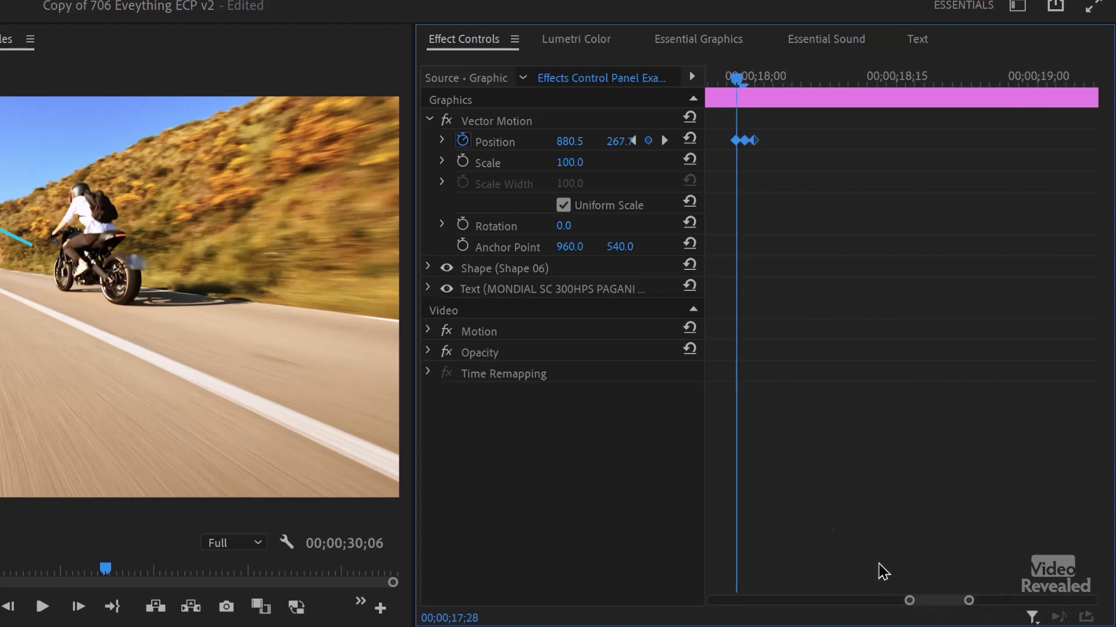
click(664, 140)
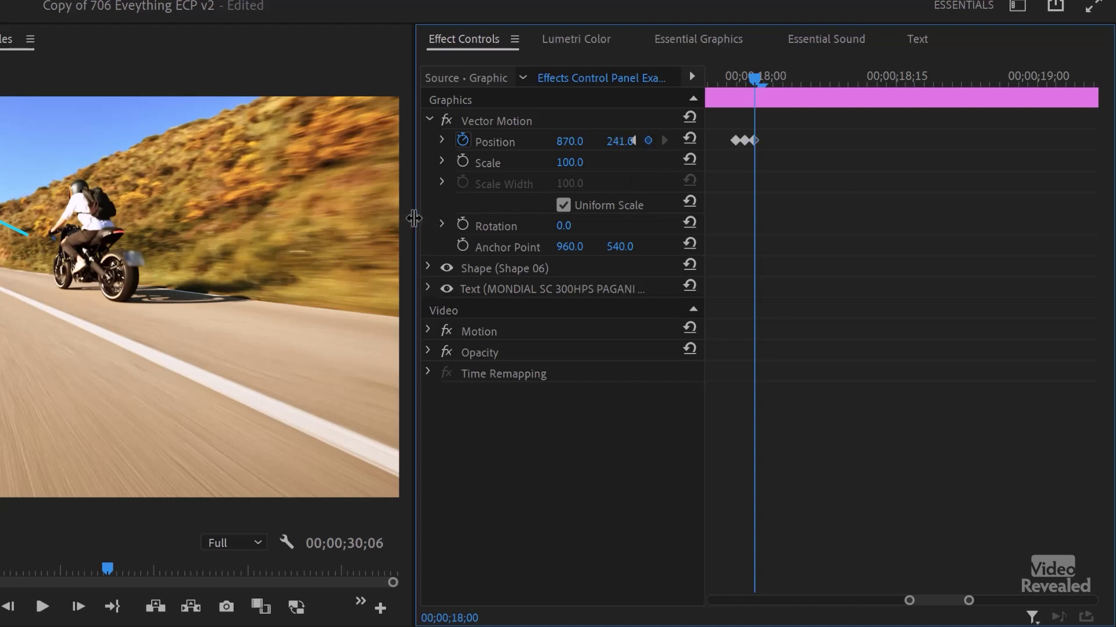
drag(360, 222, 323, 227)
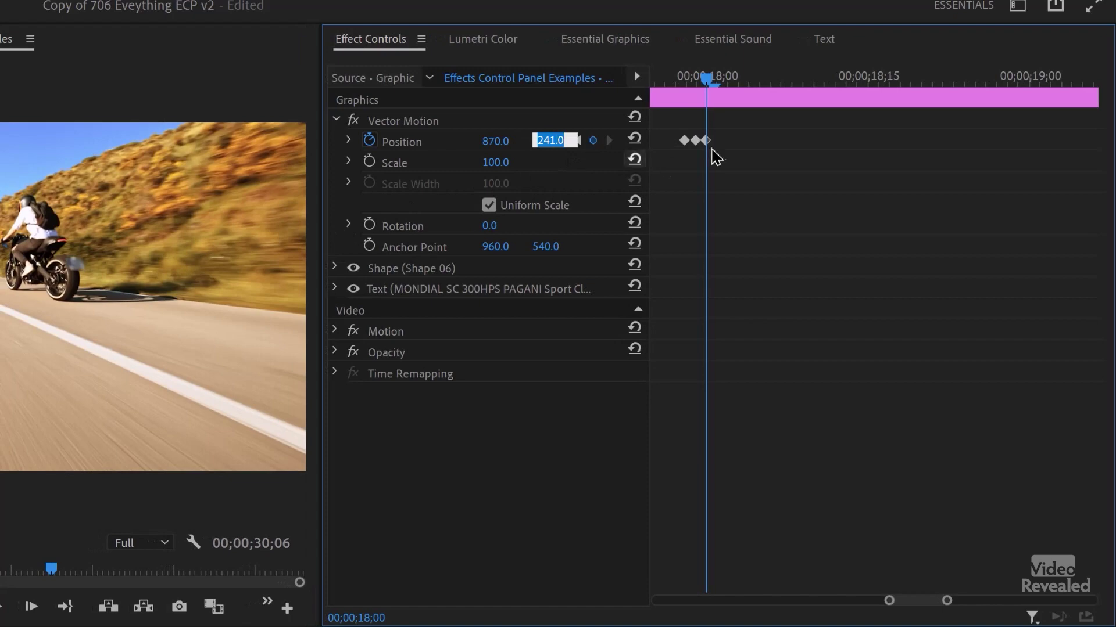
drag(696, 80, 684, 82)
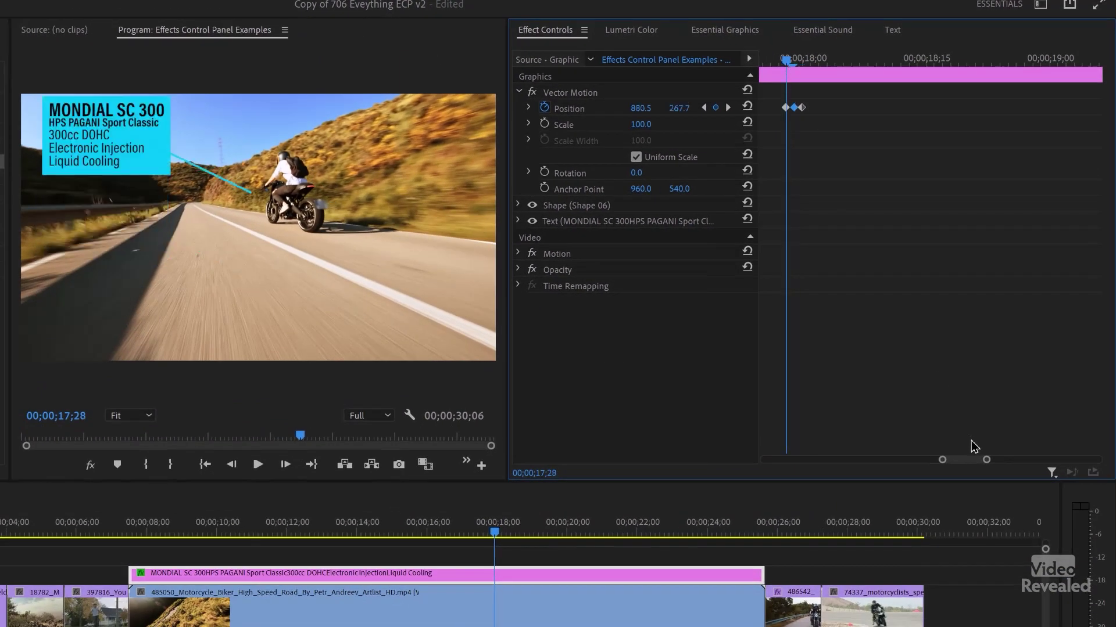
drag(788, 68, 797, 68)
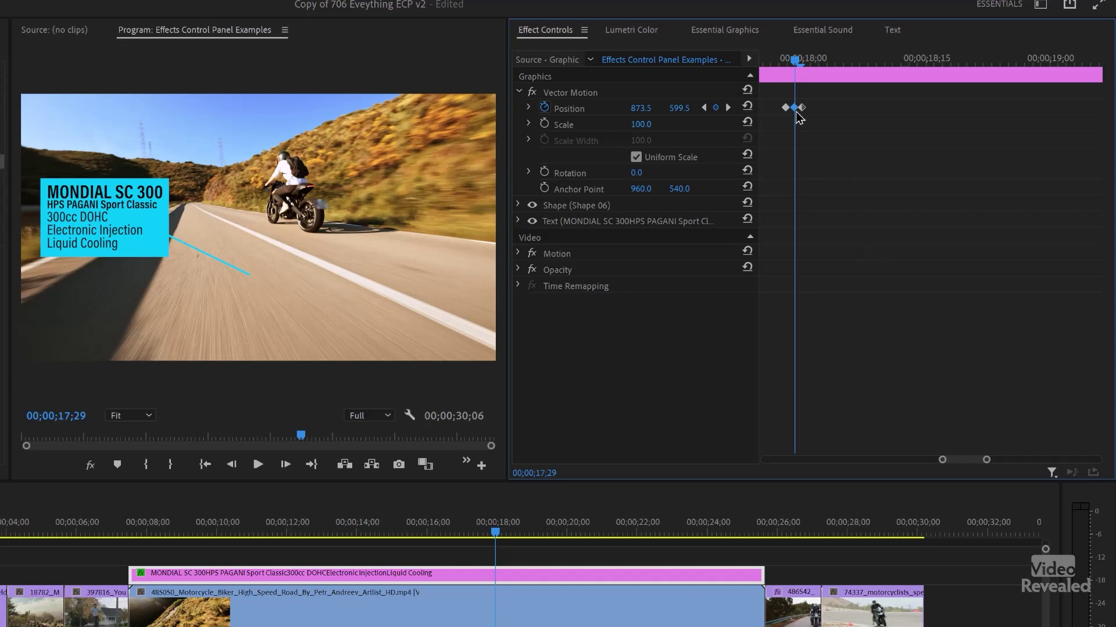
key(Delete)
Scrub back to 00;00;16;27 to check the graphic's motion across the remaining Position keyframes
drag(796, 63, 759, 68)
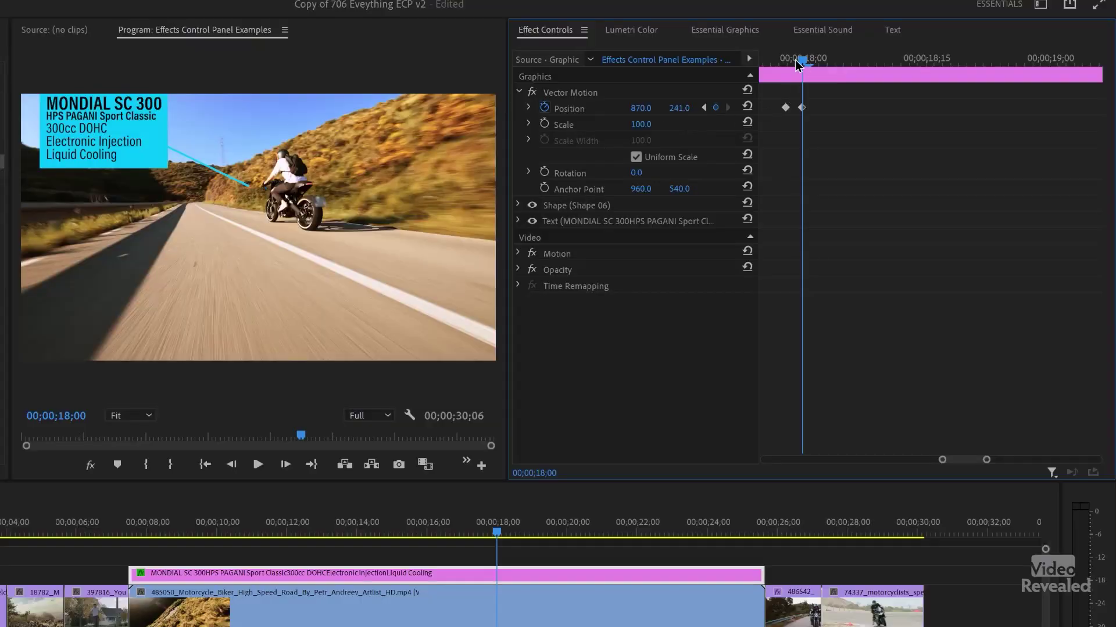
drag(798, 64, 740, 64)
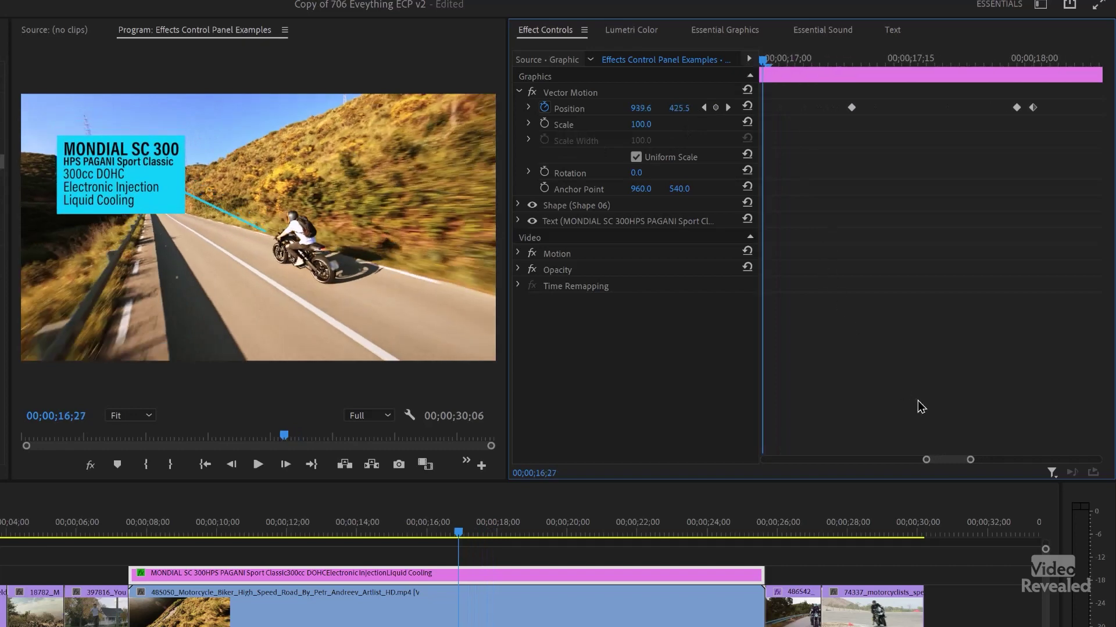
double_click(949, 461)
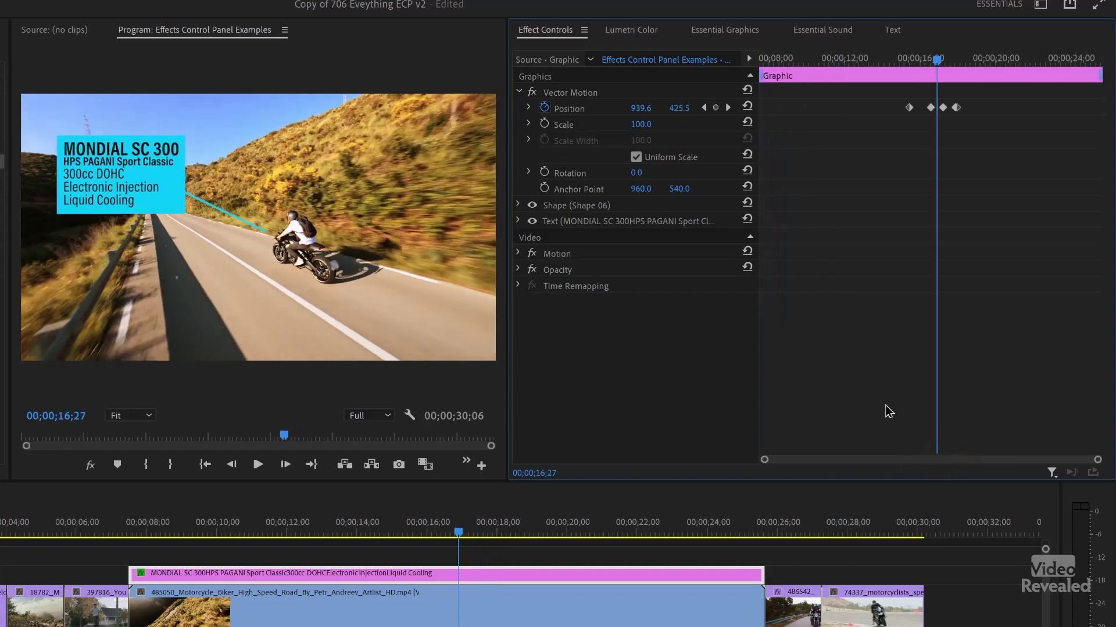
Place the playhead exactly on the graphic's first Position keyframe at 00;00;15;15
drag(917, 58, 896, 64)
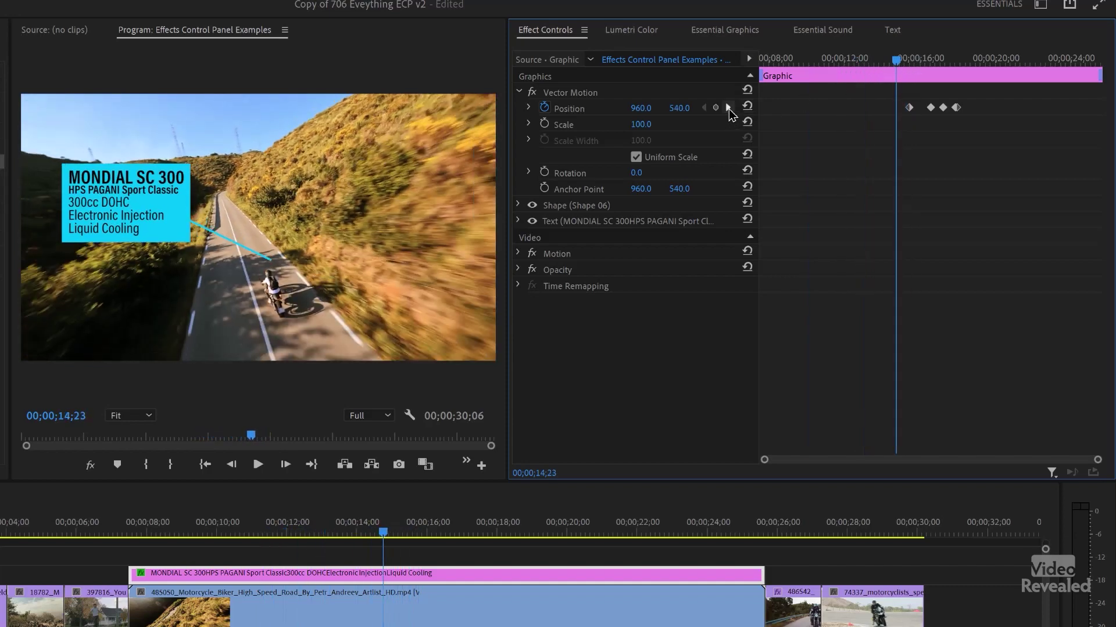
click(728, 108)
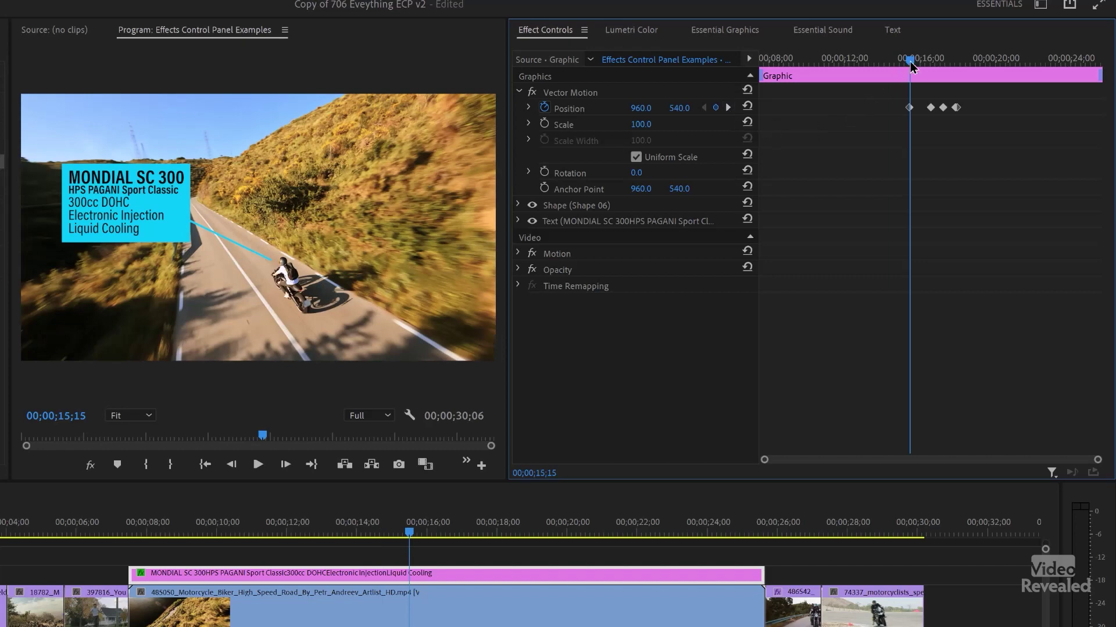
mouse_move(908, 67)
mouse_down()
mouse_move(967, 57)
mouse_move(890, 68)
mouse_up()
mouse_move(911, 62)
mouse_down()
mouse_move(897, 65)
mouse_move(910, 66)
mouse_up()
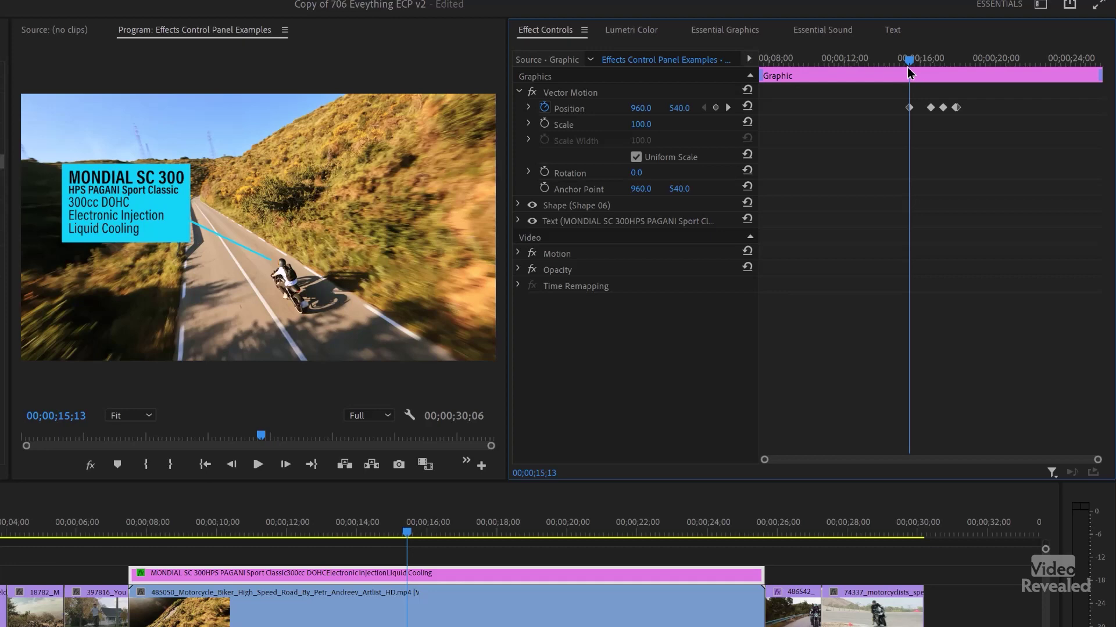
key(Right)
key(Right)
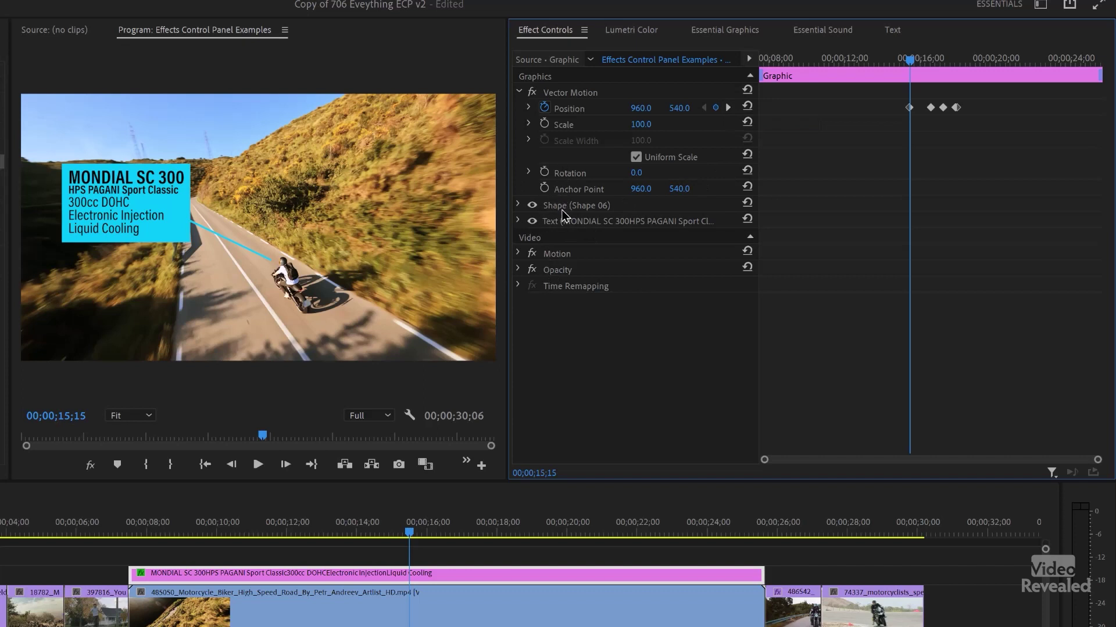
Enable Opacity keyframing for Shape 06 and the text layer at 00;00;15;15, keeping both at 100%
click(519, 93)
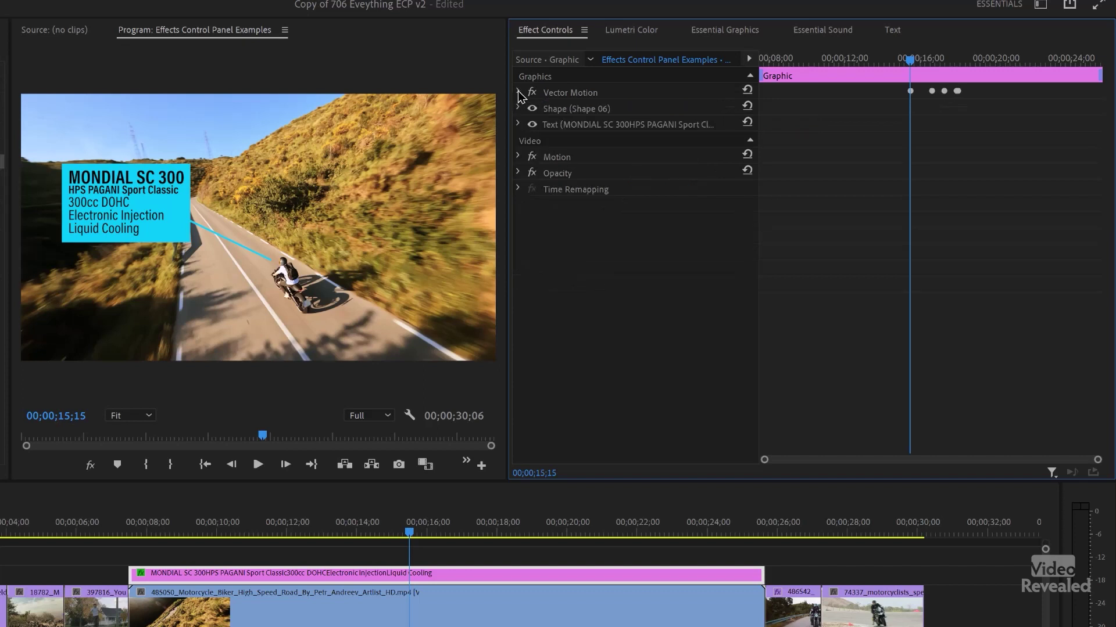
click(519, 125)
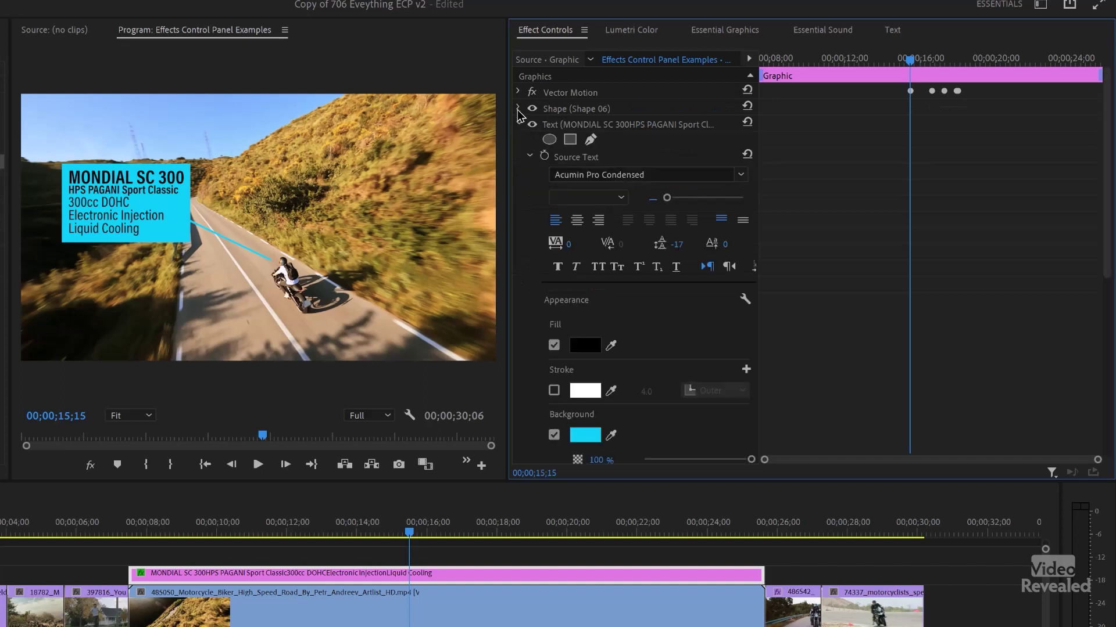
click(518, 109)
click(529, 157)
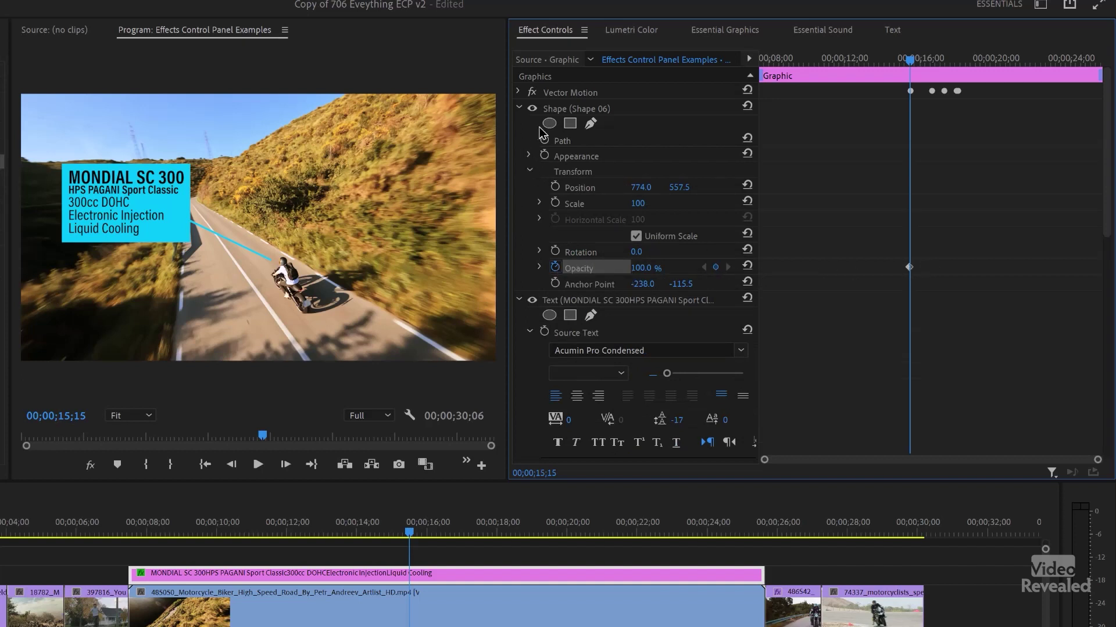
scroll(558, 170, down, 2)
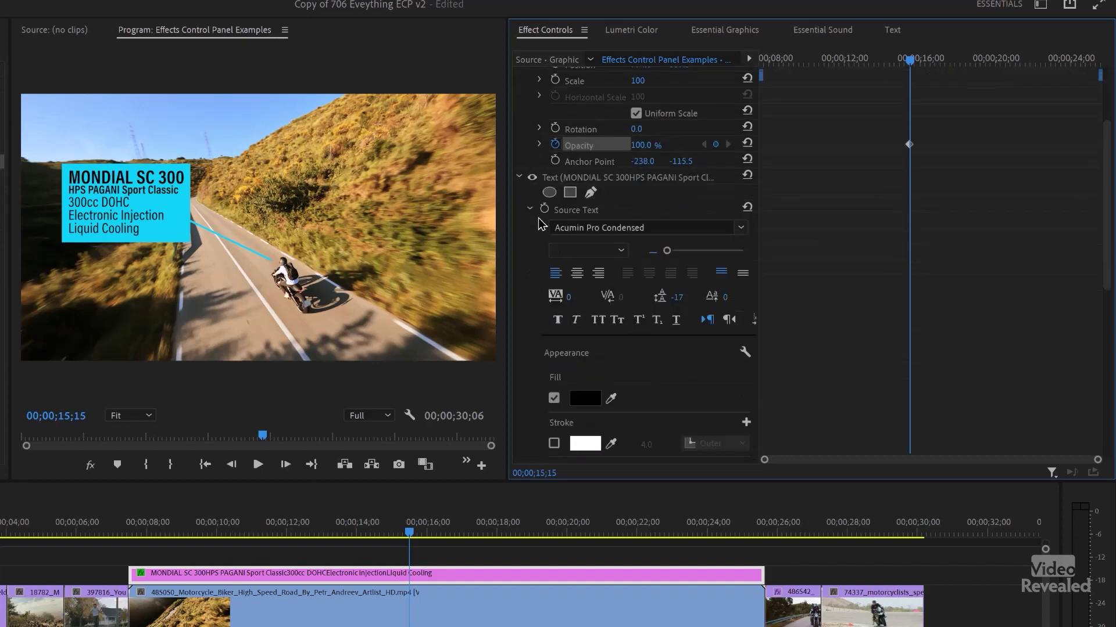
click(530, 210)
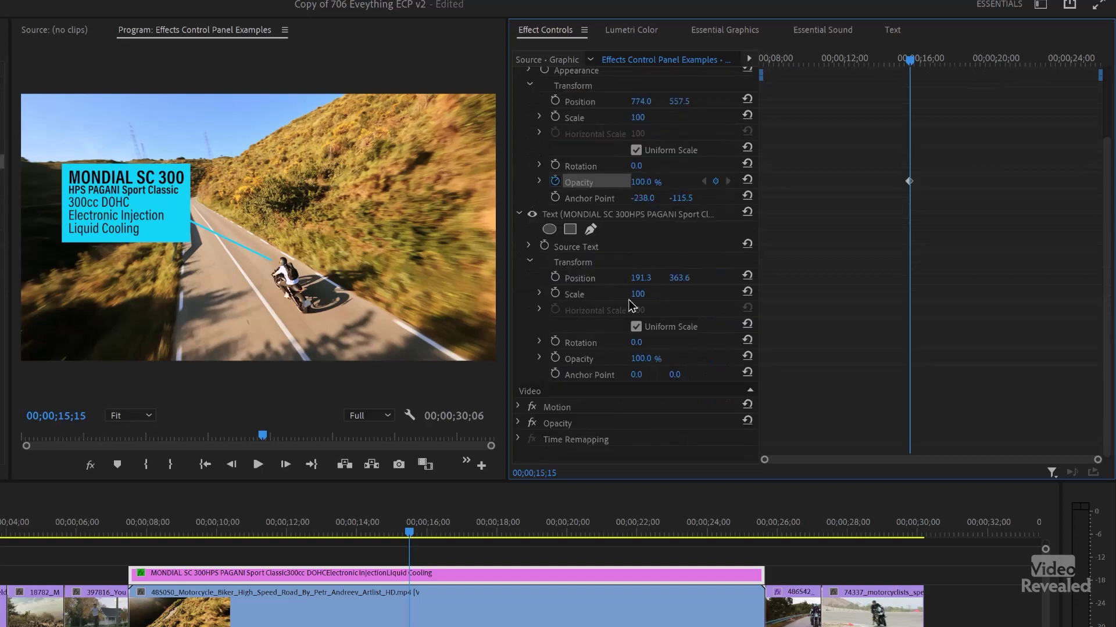
click(556, 358)
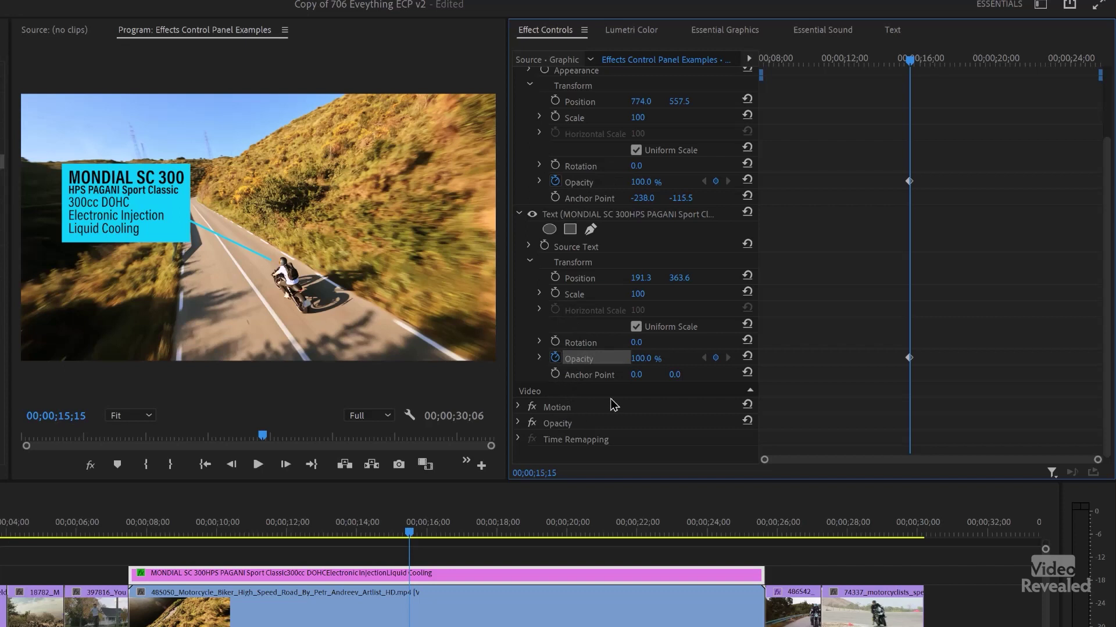
Toggle Shape 06's visibility off and on, and at 00;00;15;16 set the shape's Opacity to 0% and the text's to 1%
scroll(611, 405, up, 3)
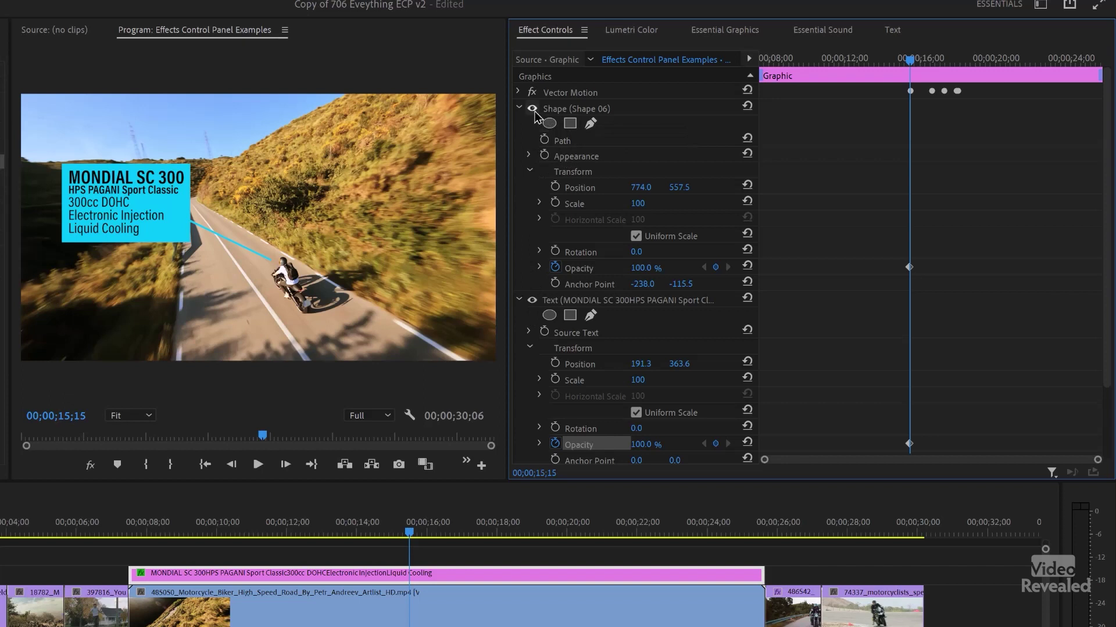
click(532, 109)
click(532, 108)
key(Right)
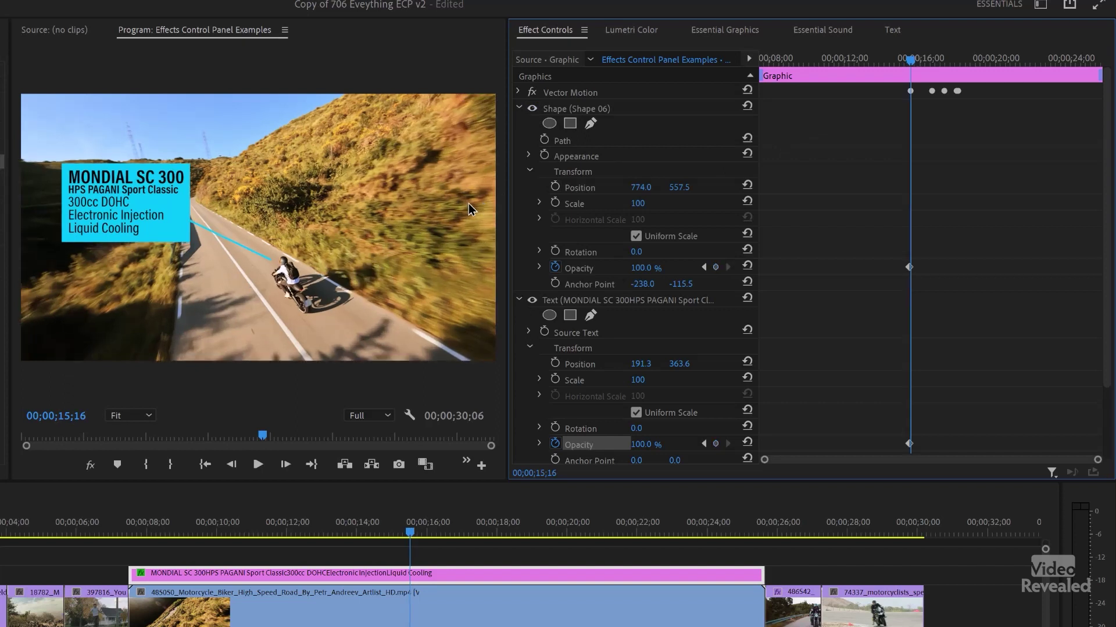
drag(646, 270, 588, 270)
drag(644, 445, 588, 445)
Play the sequence from 00;00;13;04 to check when the shape and text fade
drag(913, 78, 866, 75)
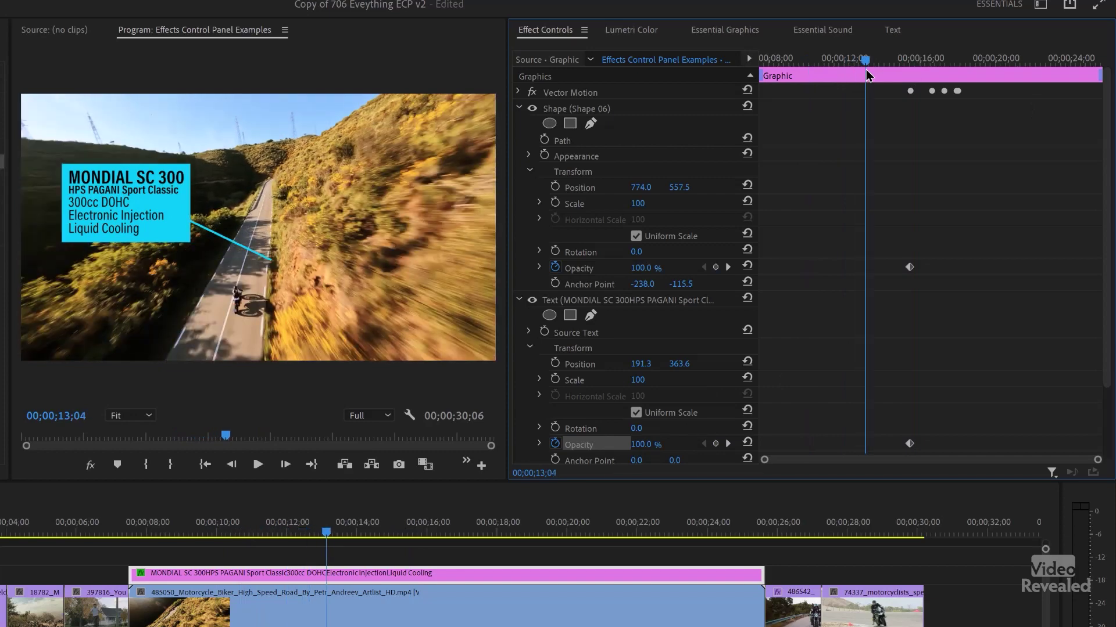
key(space)
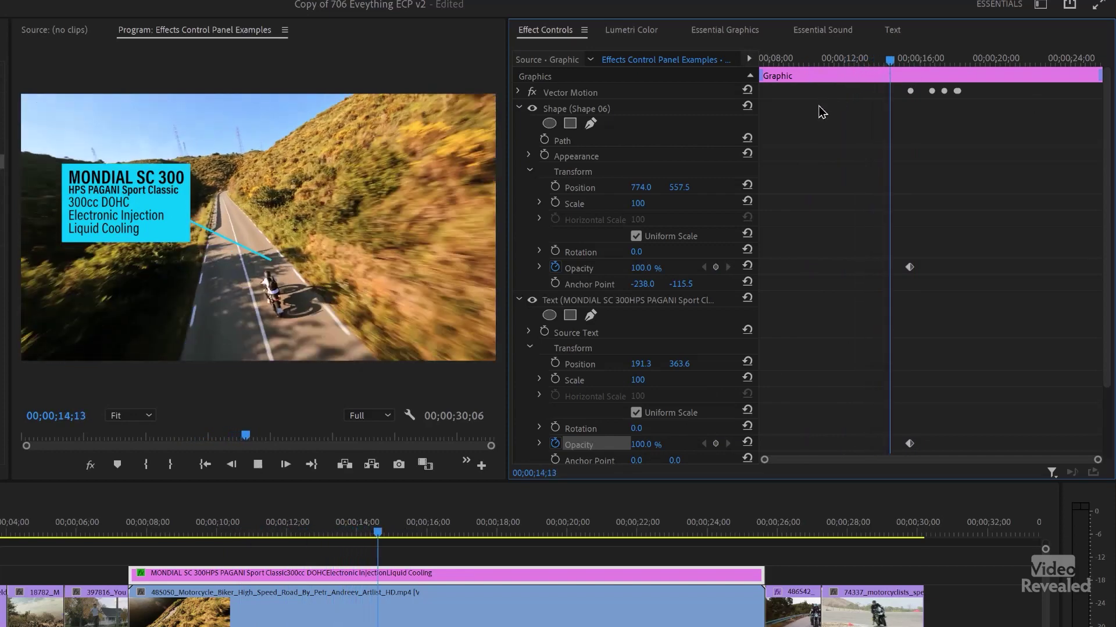
key(space)
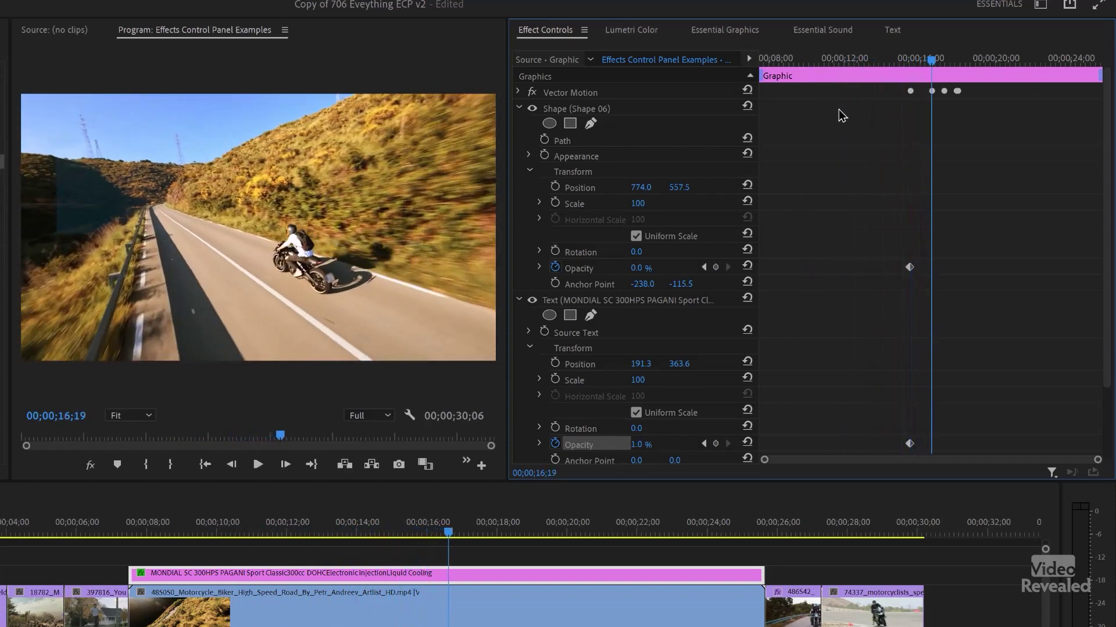
Move the shape's 0% and the text's 1% Opacity keyframes to 00;00;15;14, ahead of their 100% keyframes
drag(932, 69, 911, 70)
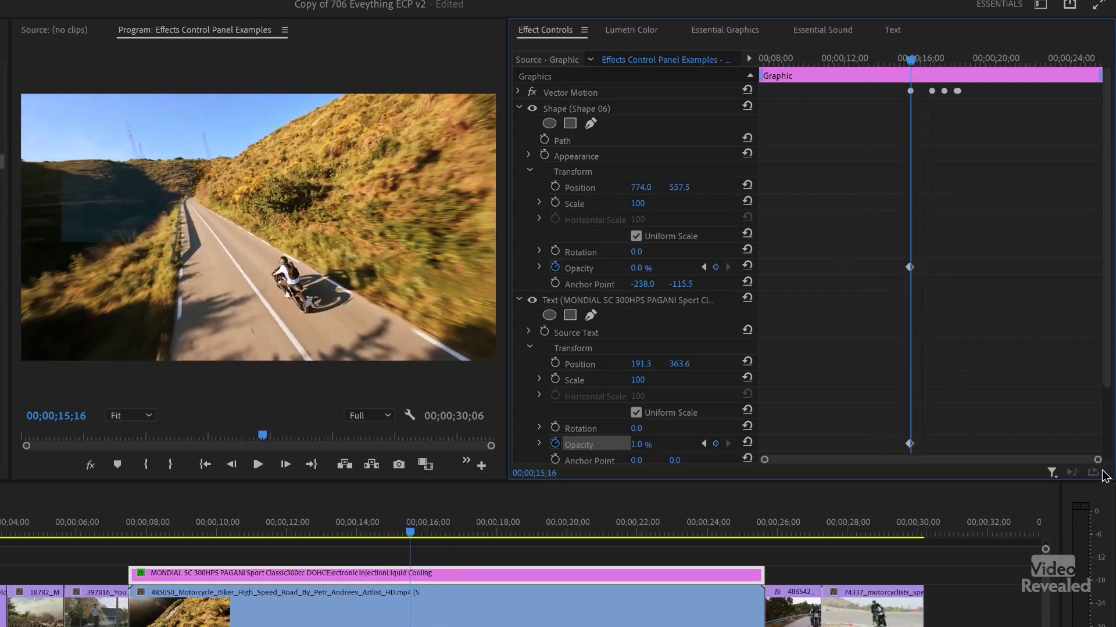
drag(1097, 462, 891, 462)
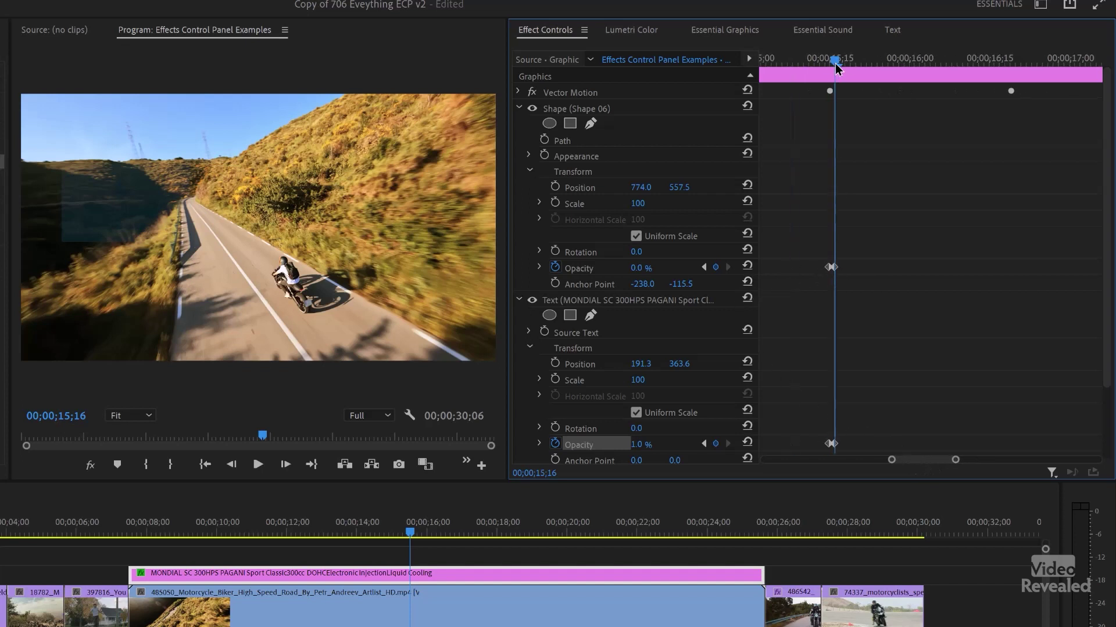
mouse_move(841, 65)
mouse_down()
mouse_move(825, 65)
mouse_move(848, 68)
mouse_move(838, 71)
mouse_up()
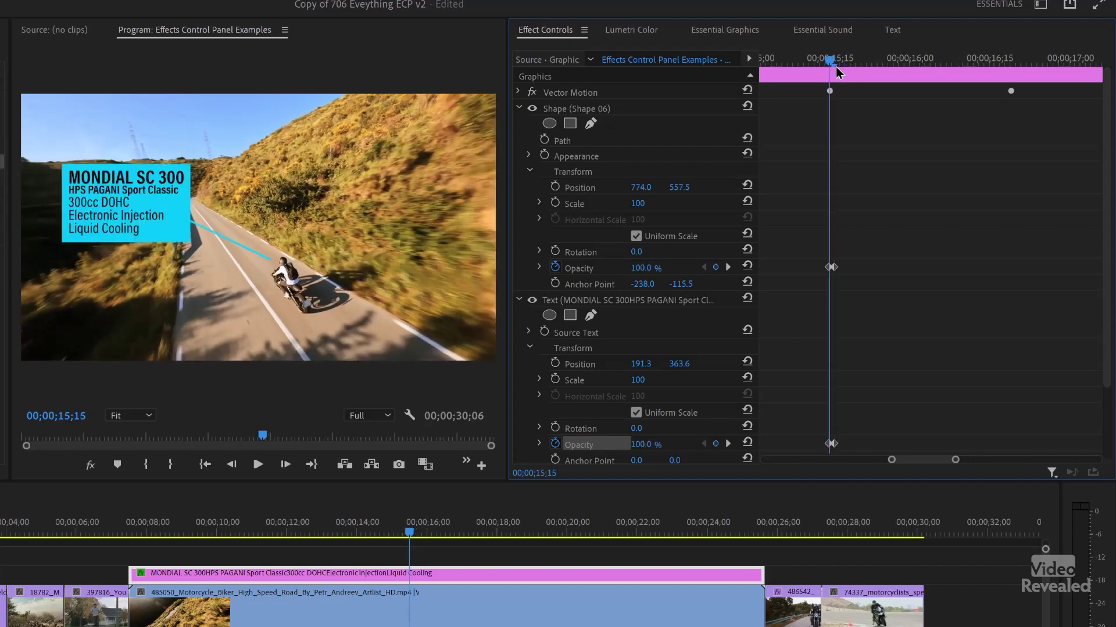
drag(837, 269, 824, 272)
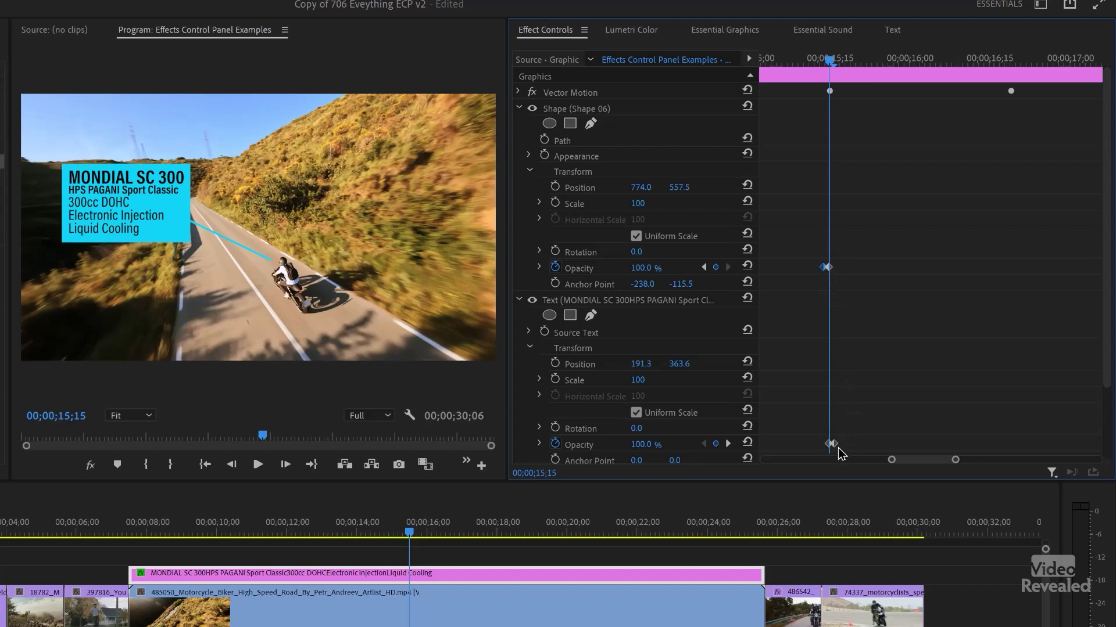
drag(834, 444, 822, 447)
Play back through the Opacity change and revisit the shape's Opacity keyframes at 00;00;15;15 and 00;00;15;14
drag(832, 61, 761, 69)
key(space)
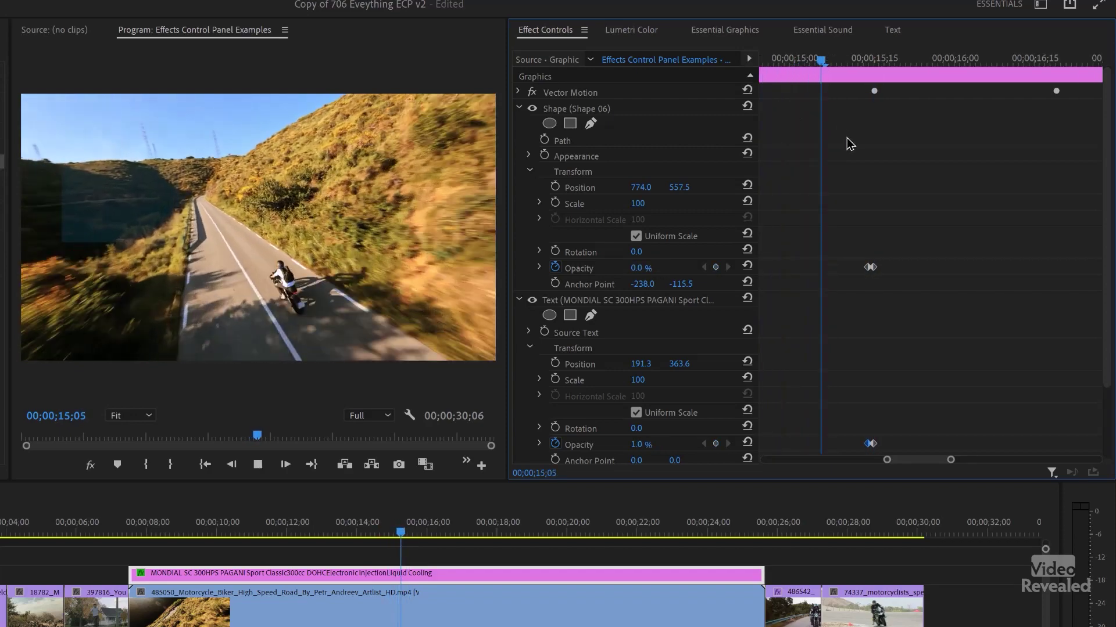
key(space)
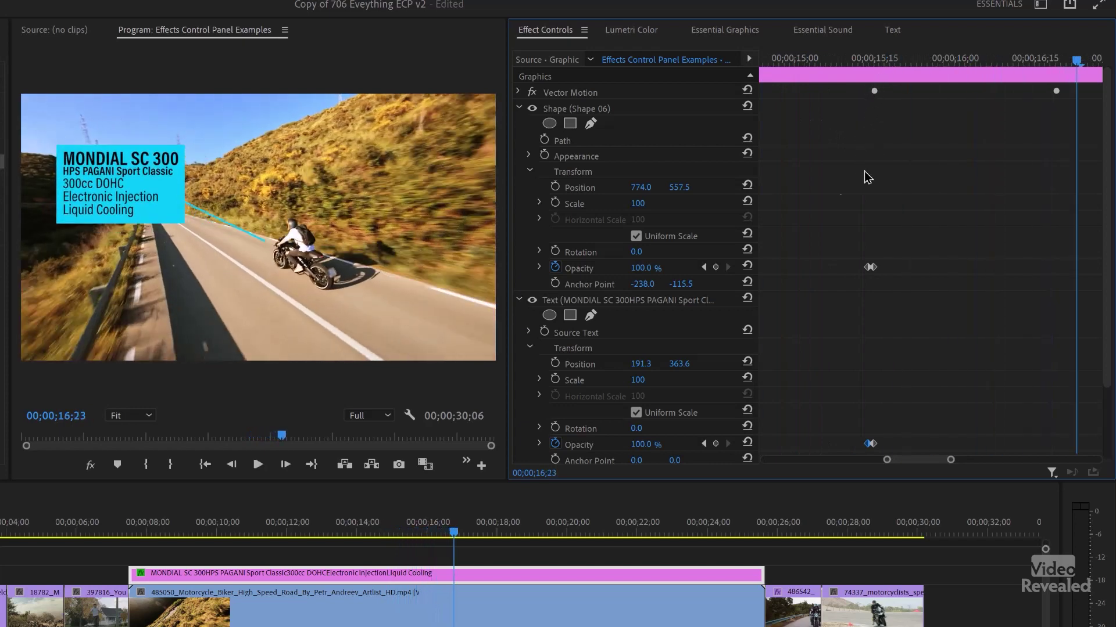
click(705, 268)
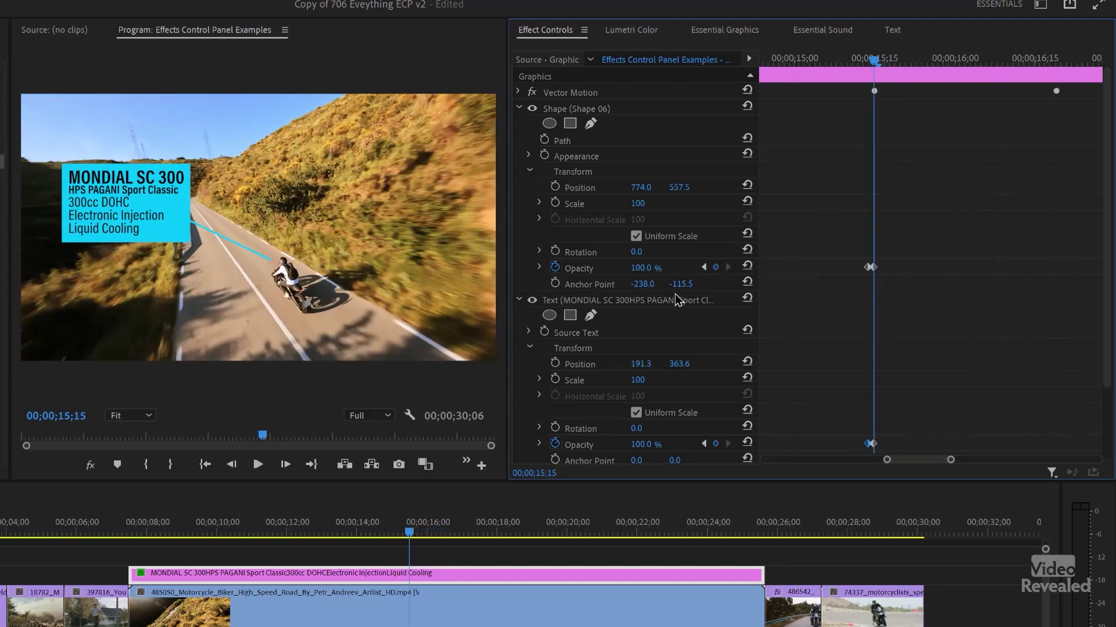
click(705, 267)
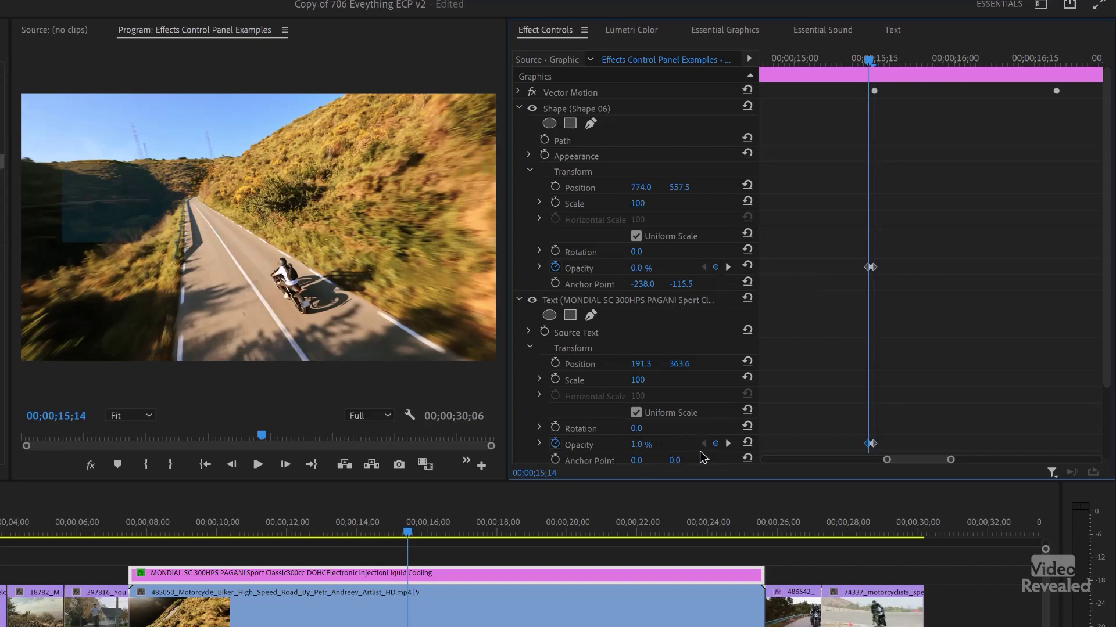
Set the text's Opacity to 0% at 00;00;15;14 and scrub back to an earlier frame
drag(642, 448, 633, 447)
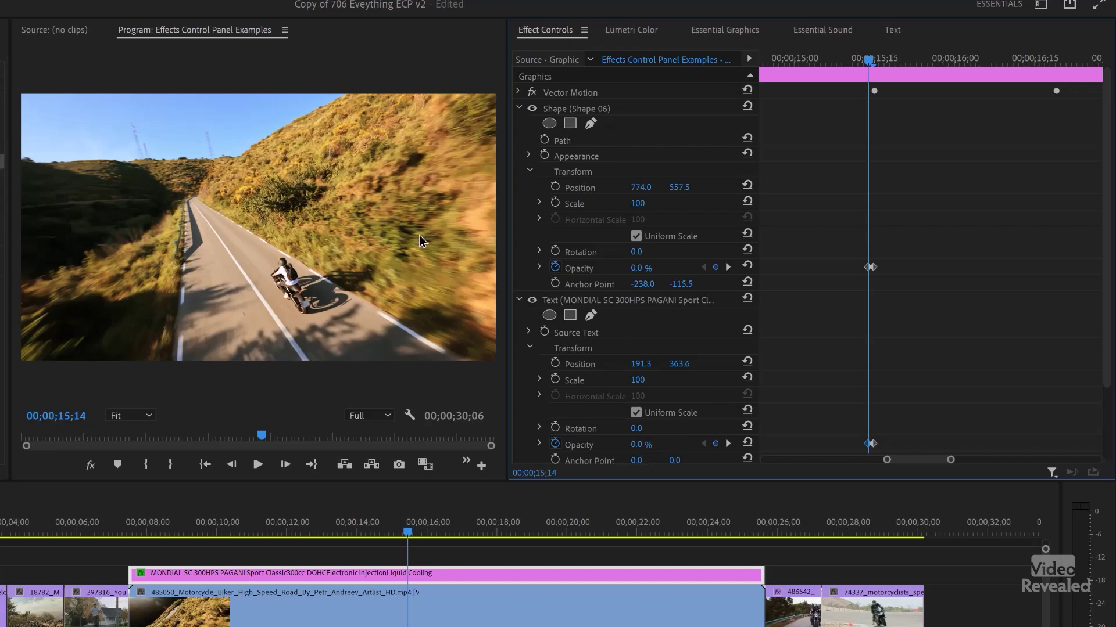
drag(867, 59, 801, 72)
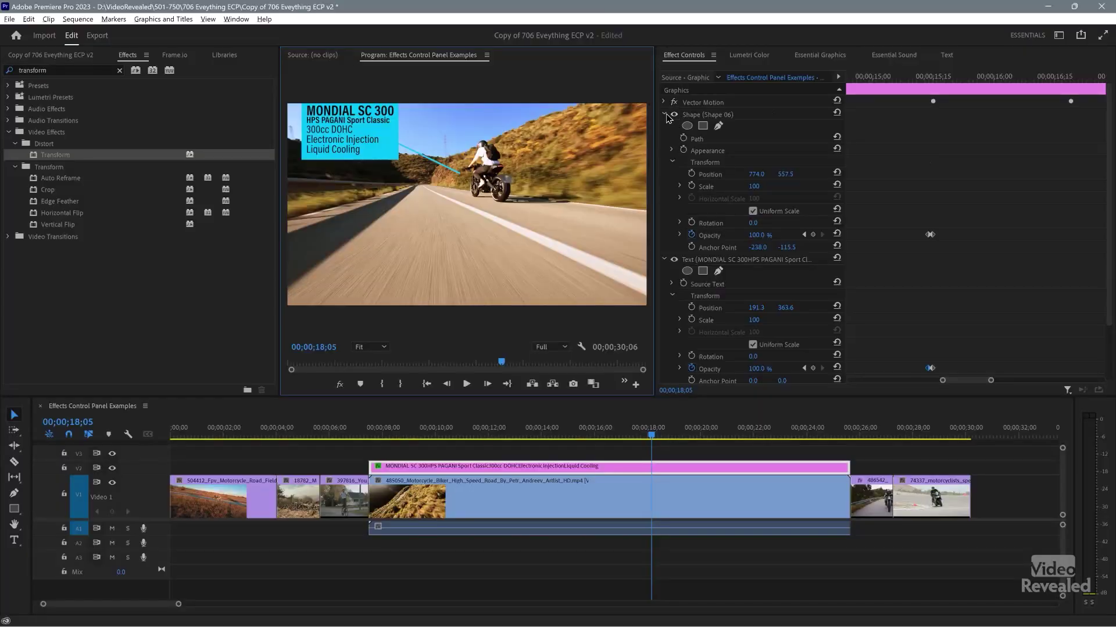
Limit the collapsed graphic's properties to only keyframed ones, marquee-select across their keyframes, and restore the view of all properties
ctrl+click(666, 115)
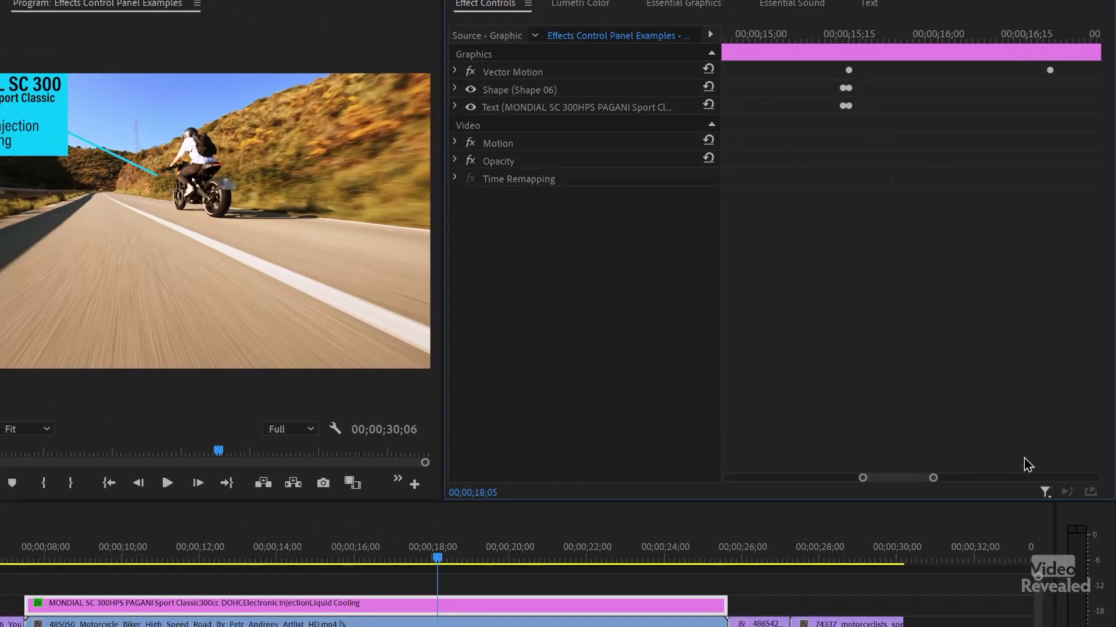
click(1045, 493)
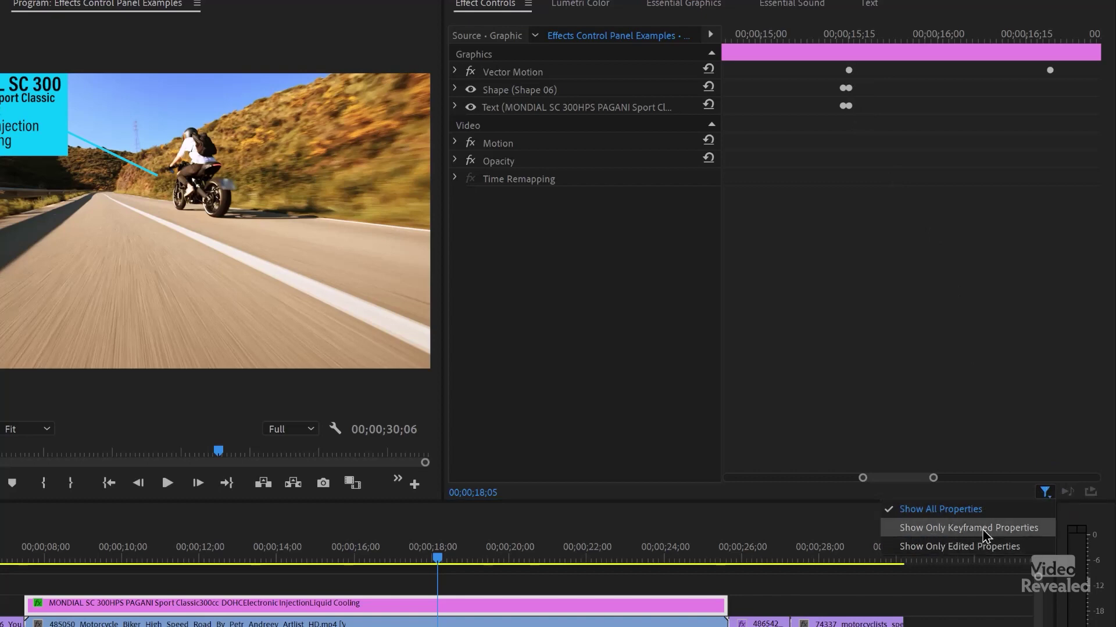
click(1011, 533)
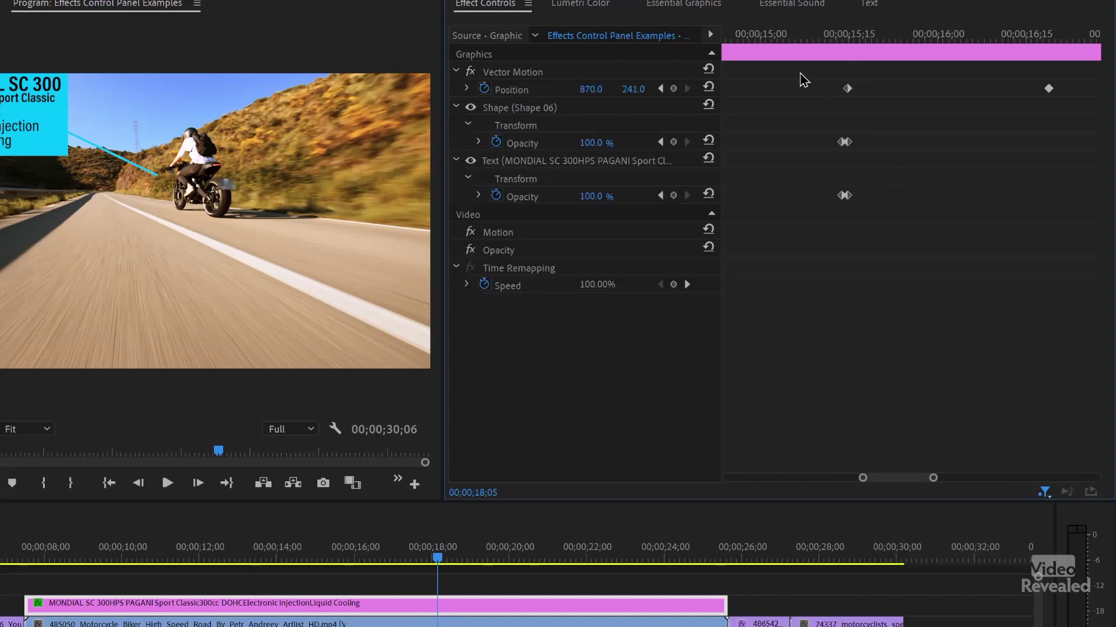
drag(792, 72, 1056, 262)
click(956, 267)
click(1044, 493)
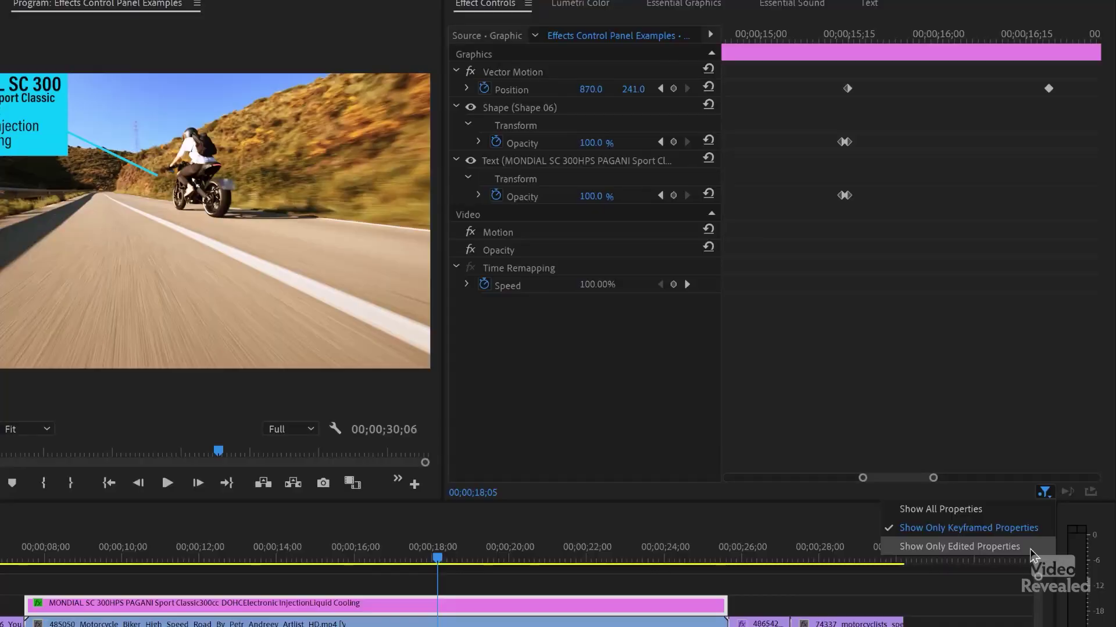
click(968, 514)
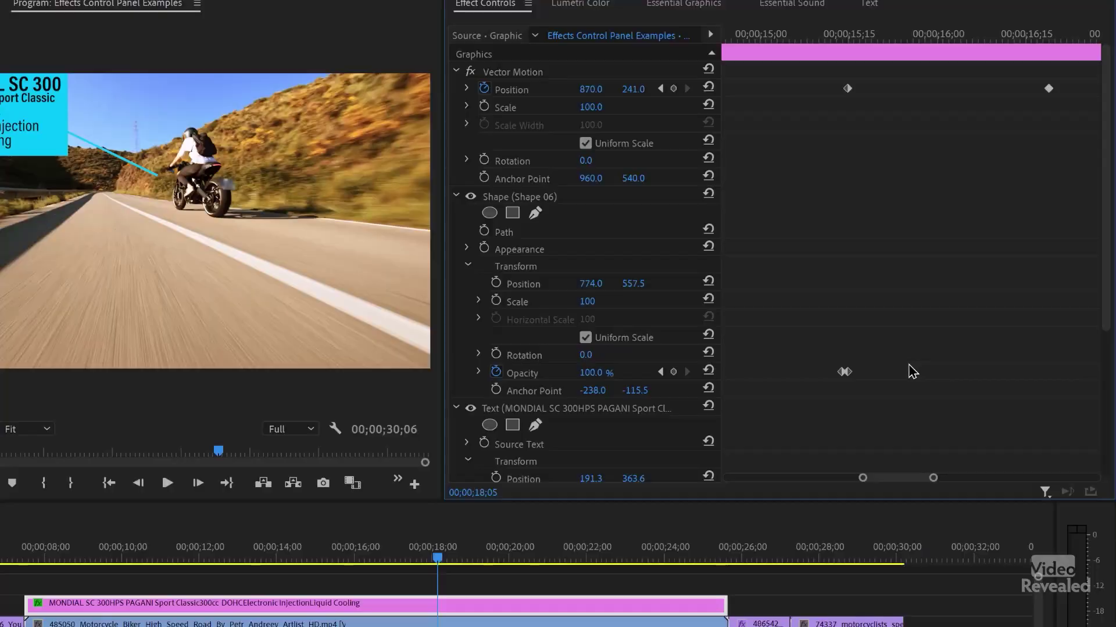
Find the Gaussian Blur effect with the search "gauss" and apply it to the 485050 motorcycle clip
click(510, 581)
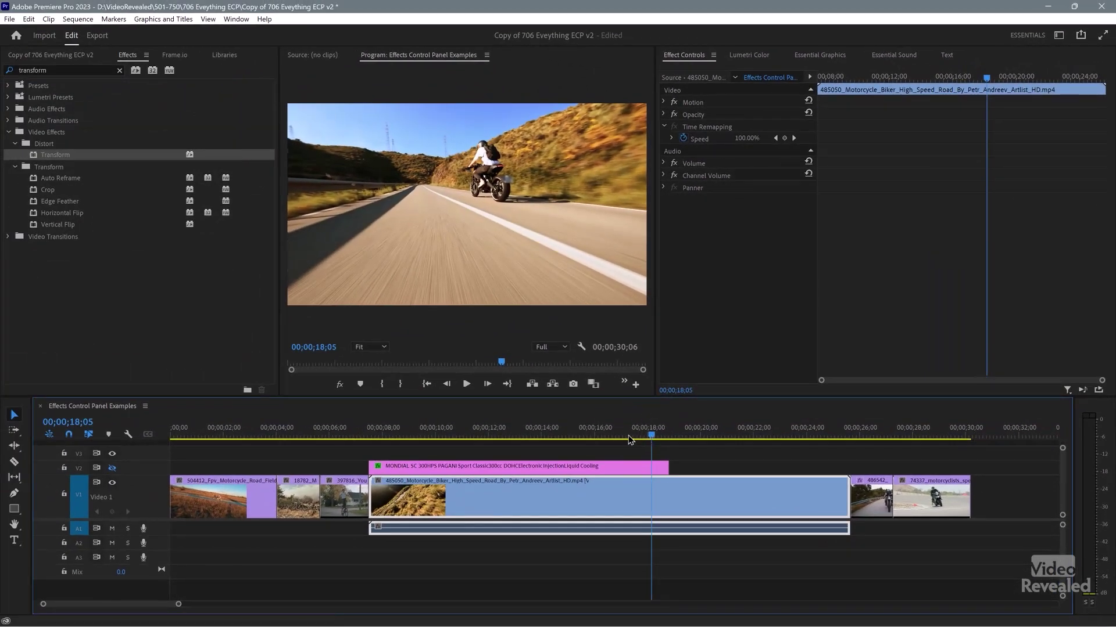
click(639, 436)
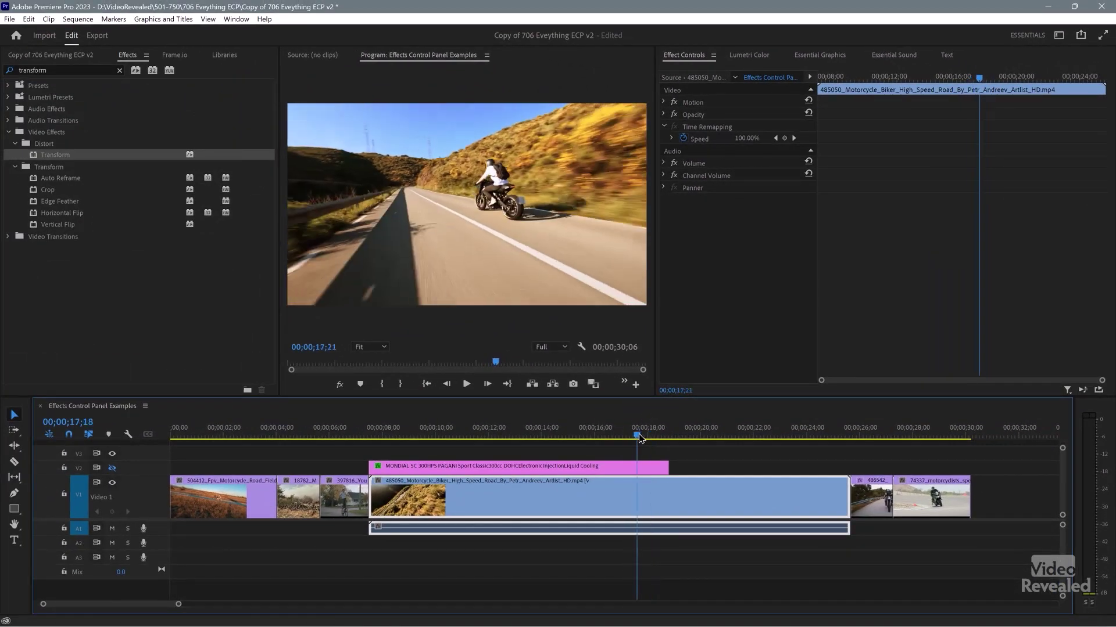
click(70, 69)
text(gauss)
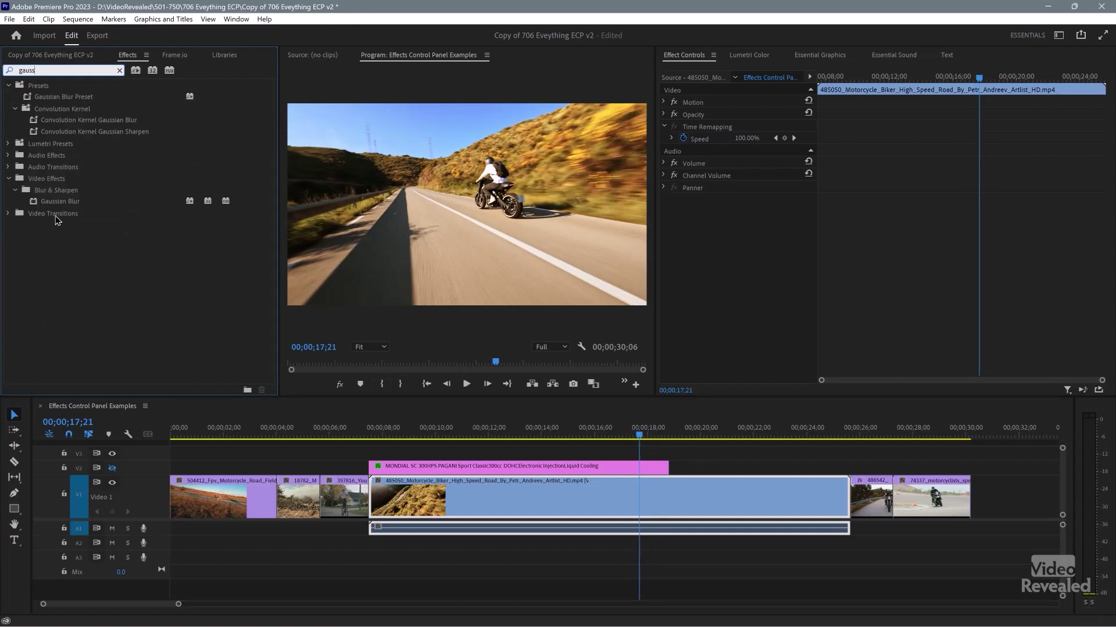
double_click(57, 201)
click(633, 505)
Keyframe the blur's Blurriness at 0 on 00;00;17;08, 345 on 00;00;17;24 and 0 on 00;00;19;01, and play it back
drag(980, 81, 972, 80)
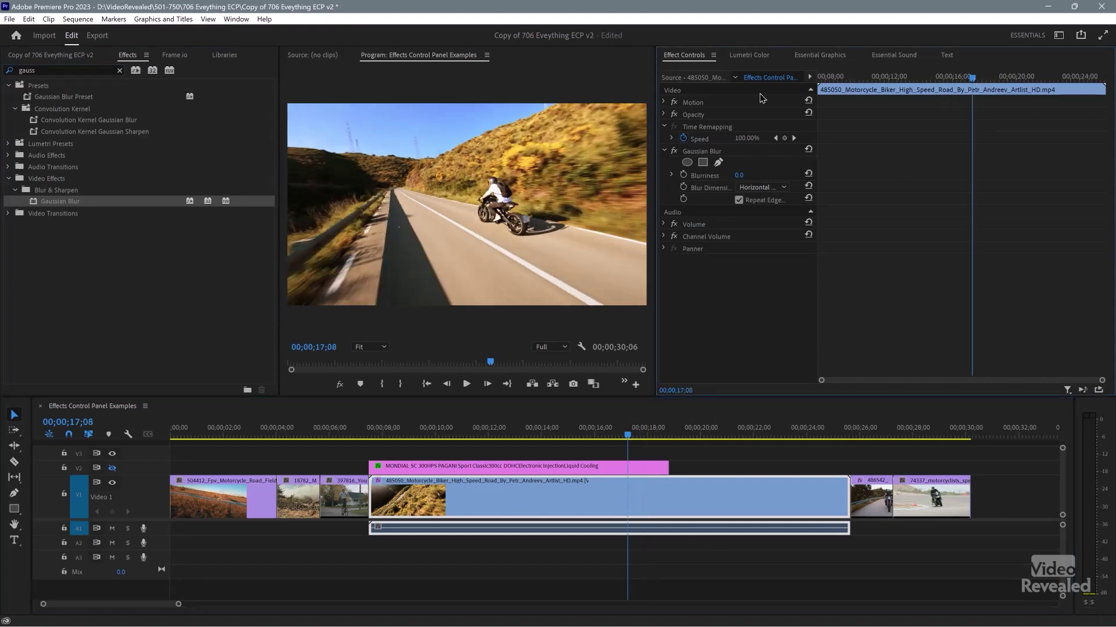
click(981, 79)
drag(740, 182, 813, 182)
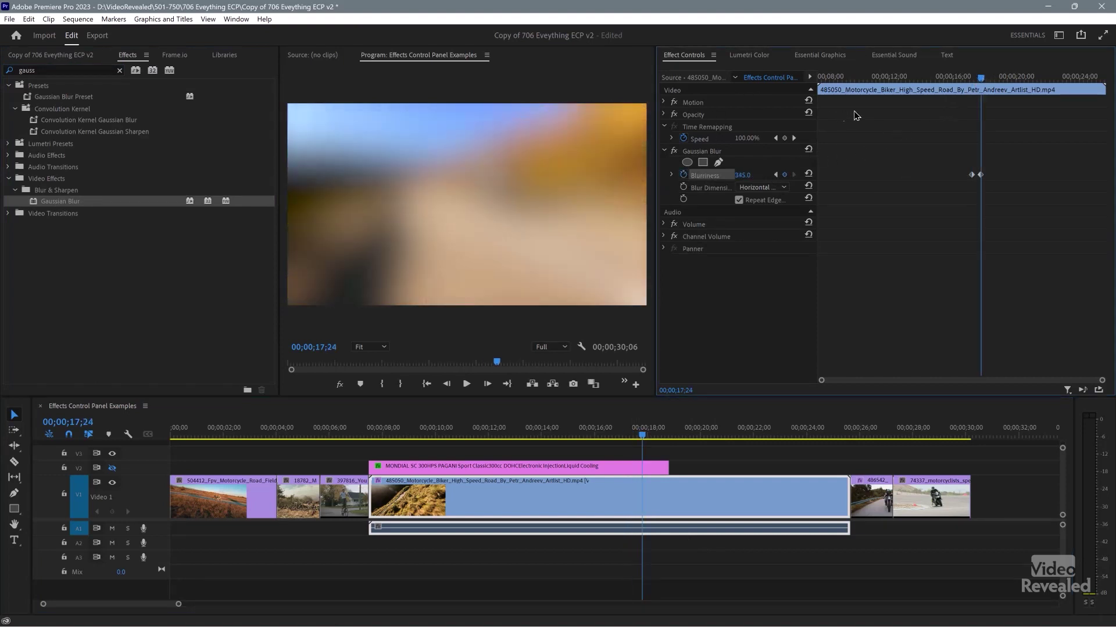
click(1001, 79)
key(space)
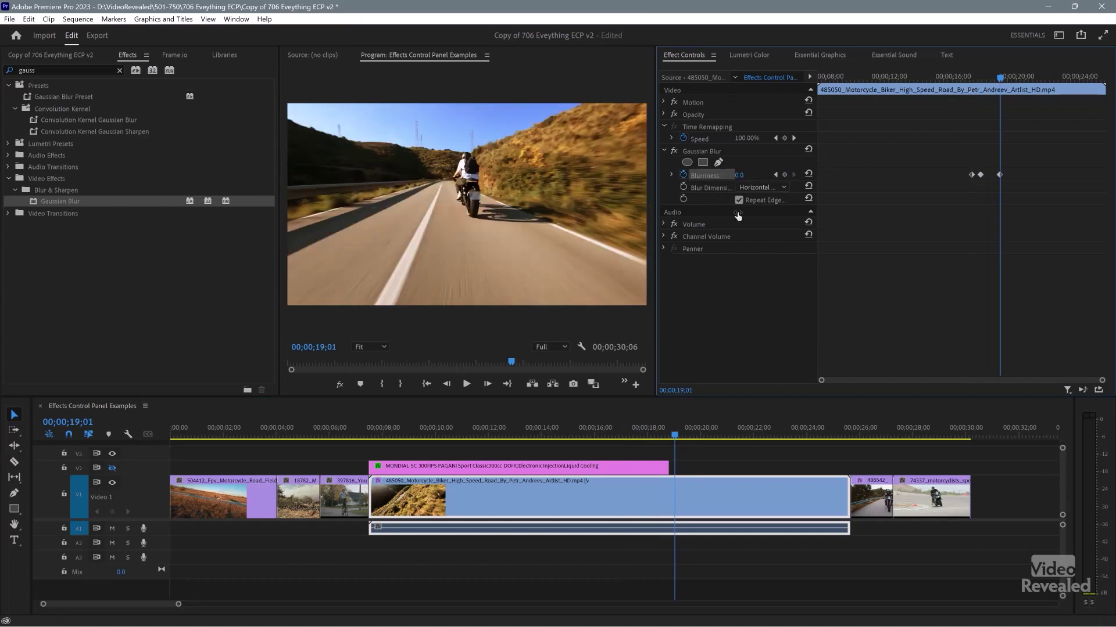
click(646, 436)
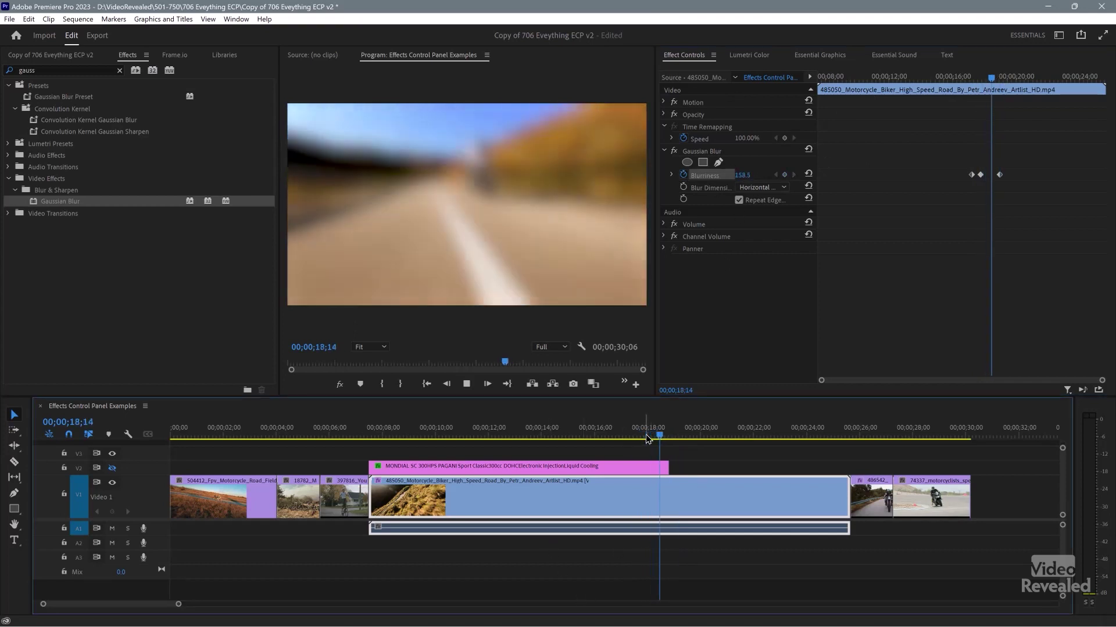
key(space)
Trim the 485050 clip's end to about 00;00;22;00 and try trimming its start to about 00;00;12;00
drag(841, 486, 771, 488)
drag(751, 490, 753, 490)
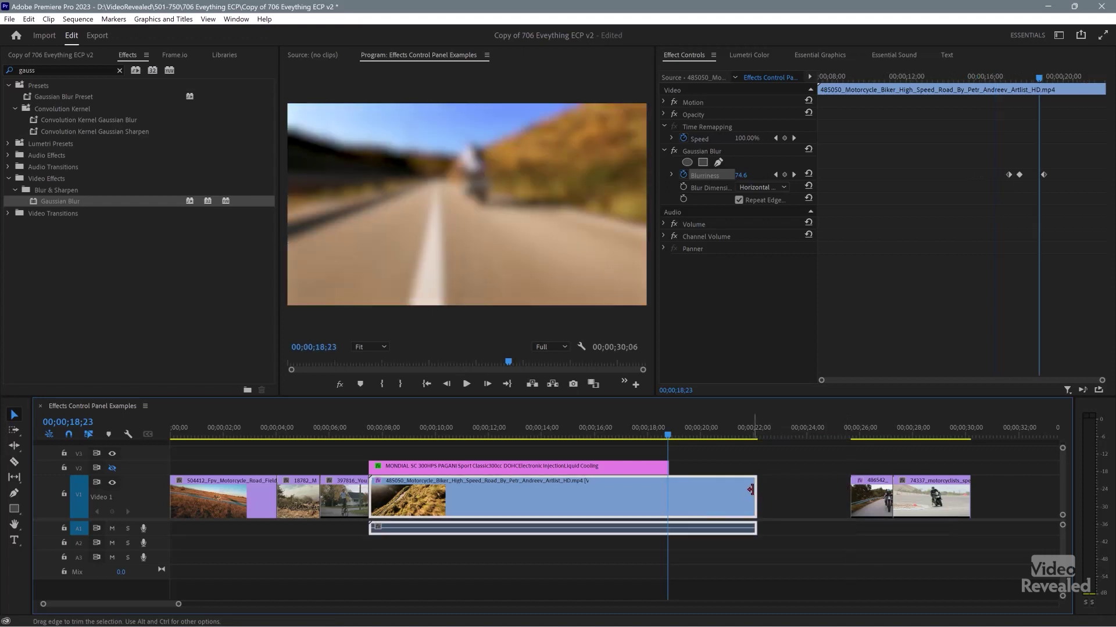
drag(372, 495, 493, 493)
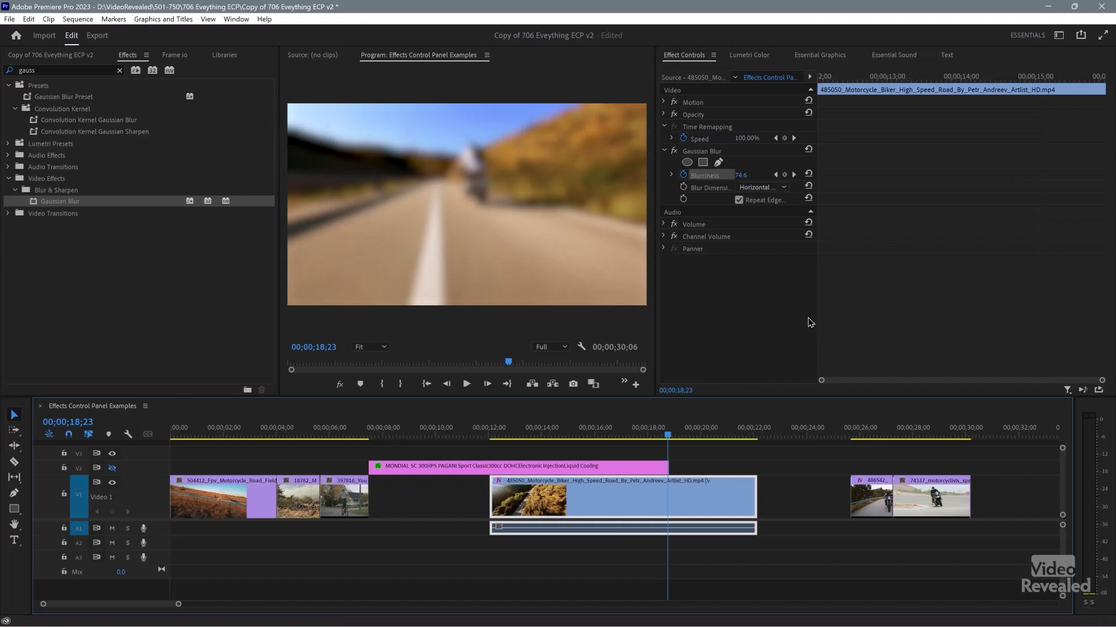
drag(816, 318, 789, 319)
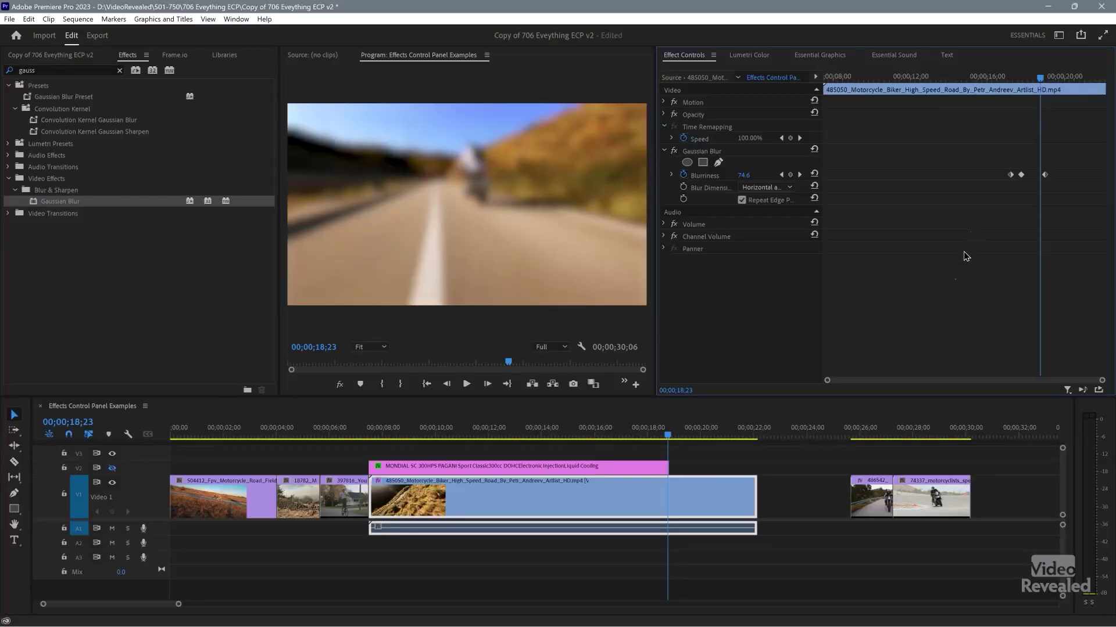
Examine the Pin to Clip option for the 74337 motorcyclists clip and scrub the playhead between the clip's ends
click(908, 433)
click(935, 498)
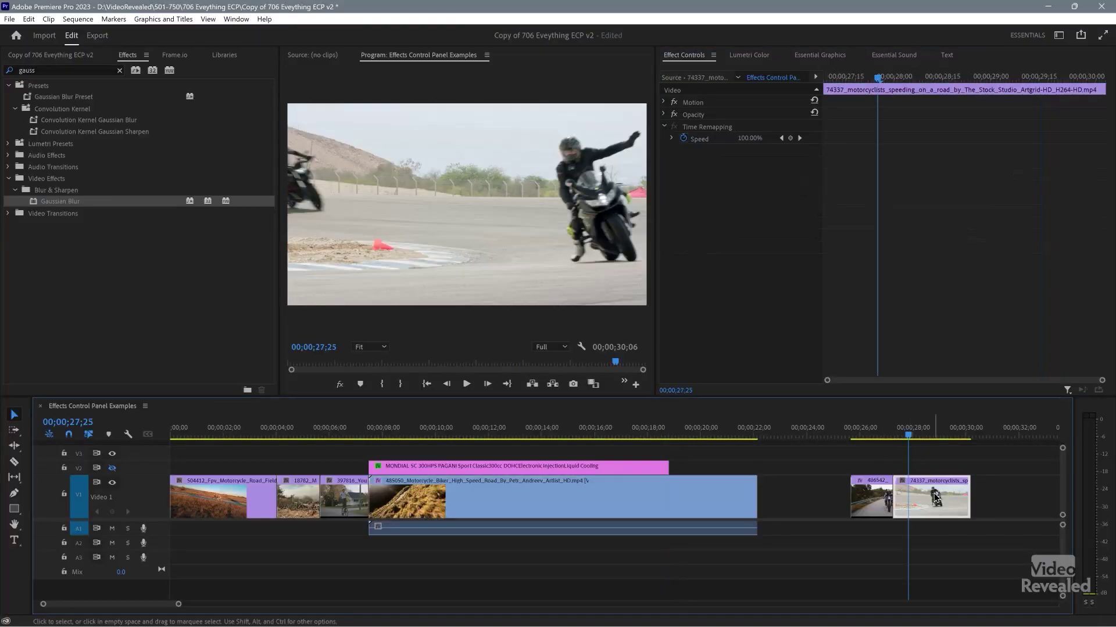
key(space)
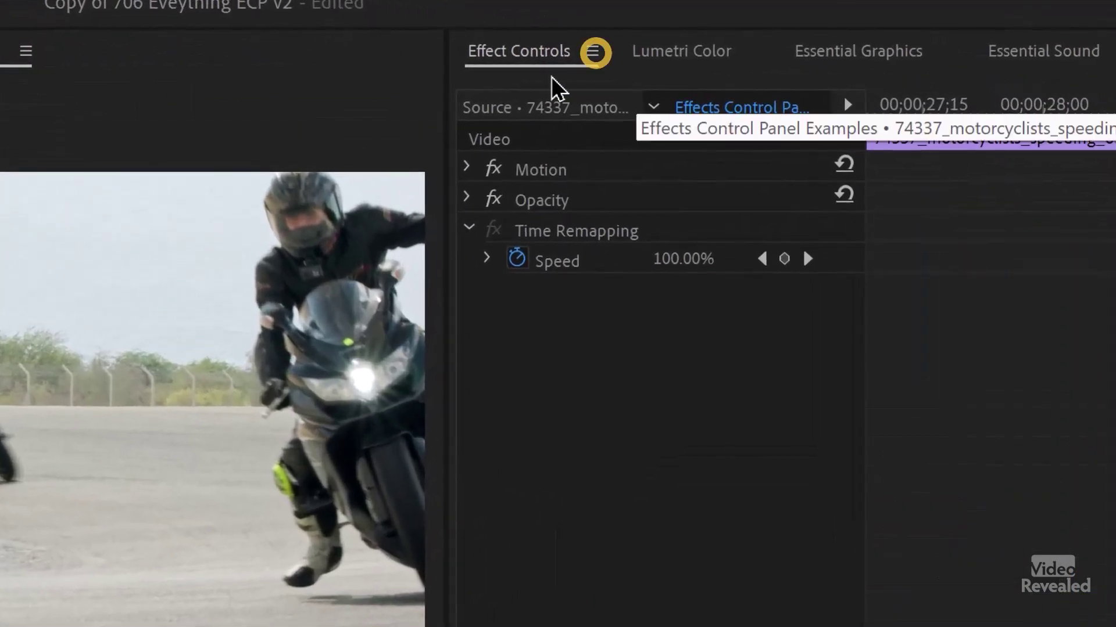
click(592, 52)
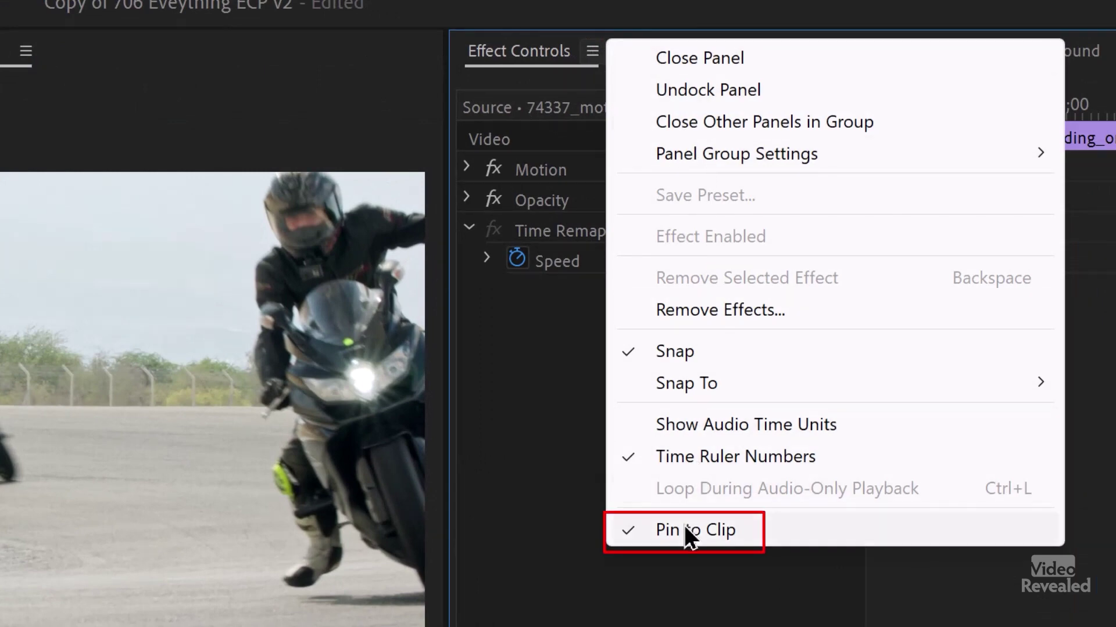
click(847, 528)
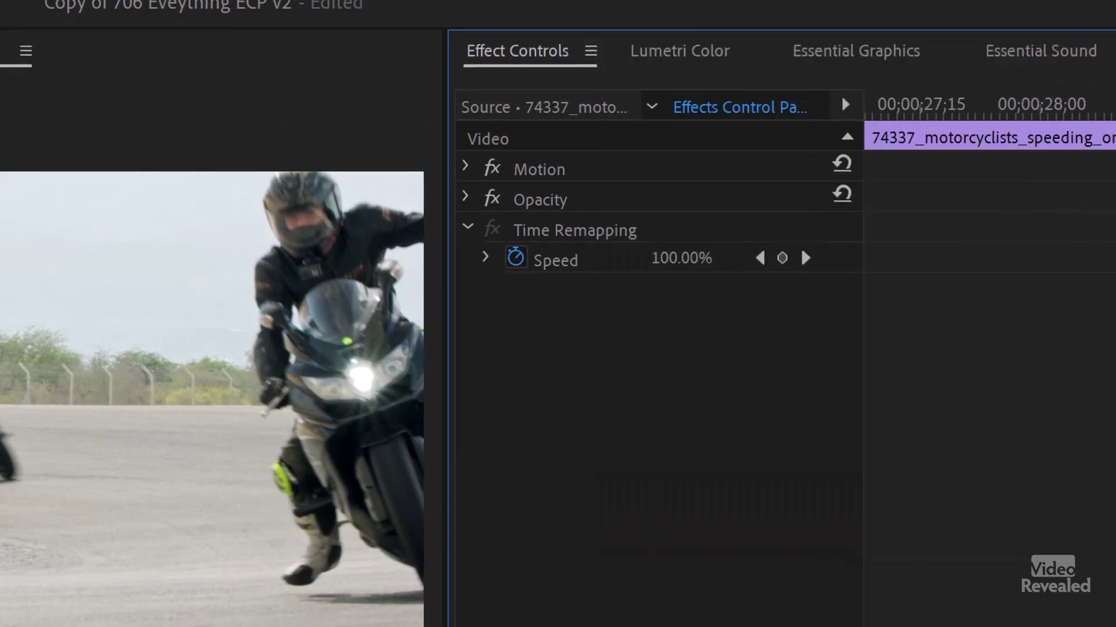
drag(853, 87, 564, 113)
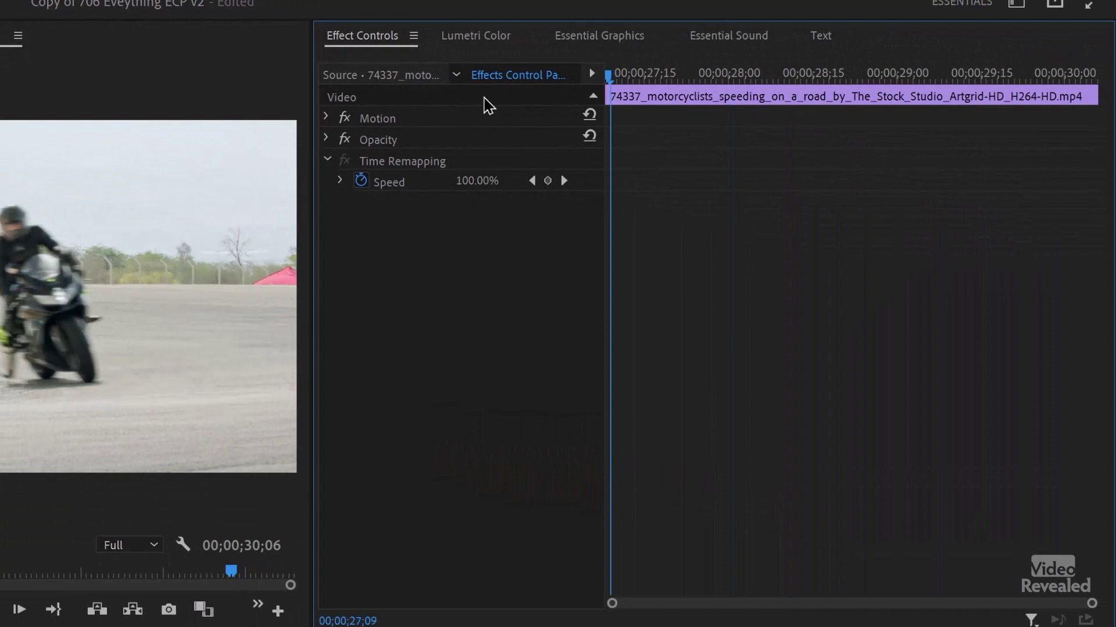
drag(838, 64, 1092, 73)
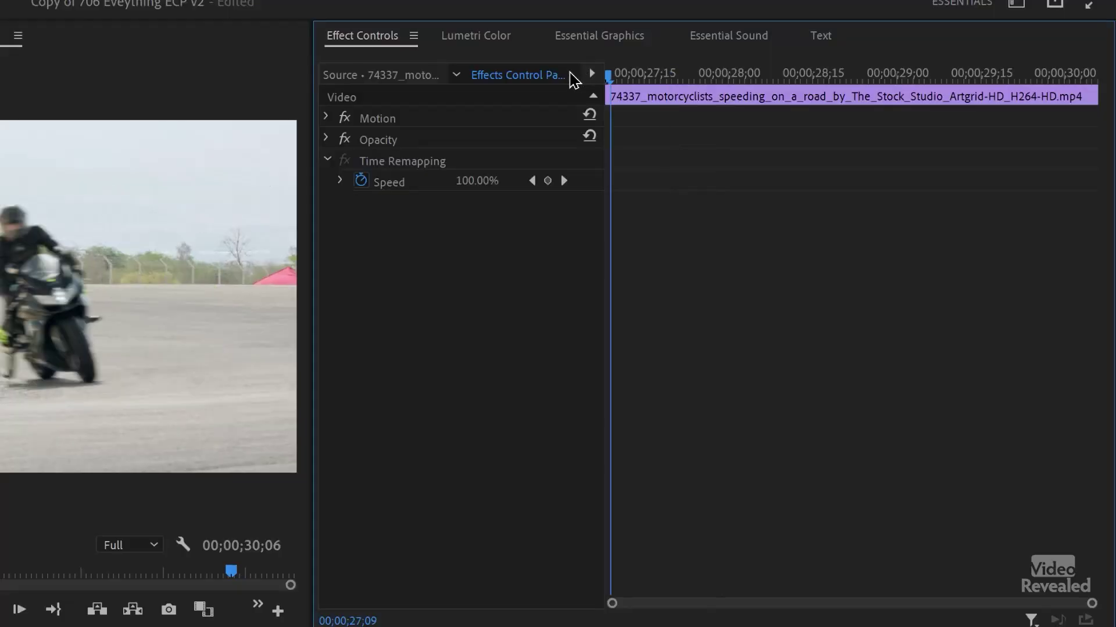
Keyframe the motorcyclists clip's Scale at 100 on its first frame, 00;00;27;08, and at 130 on 00;00;28;21
key(Left)
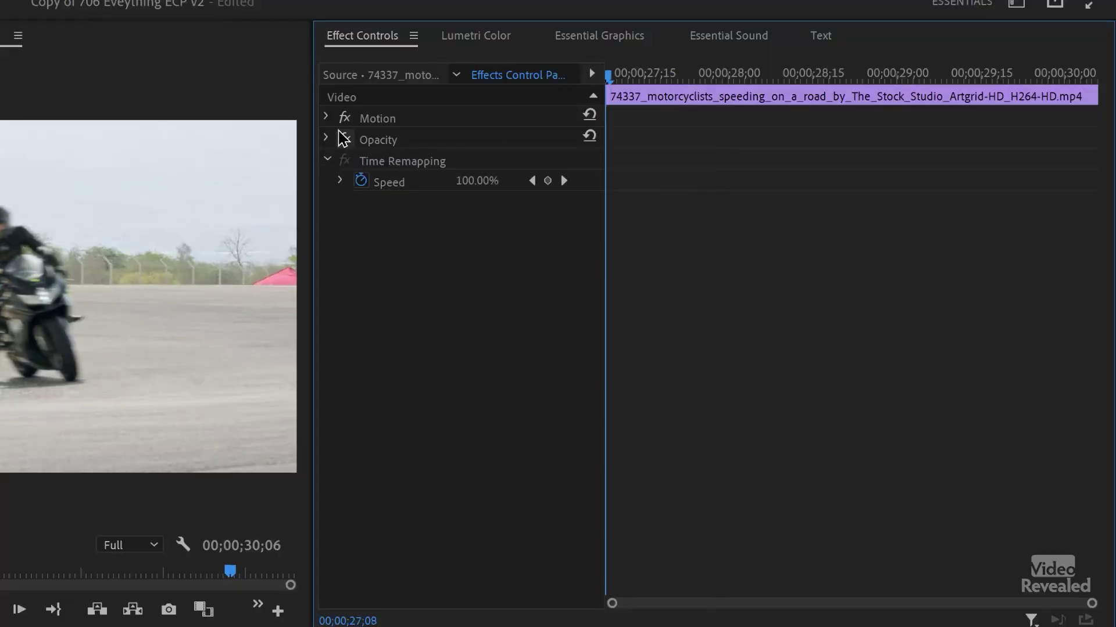
click(326, 117)
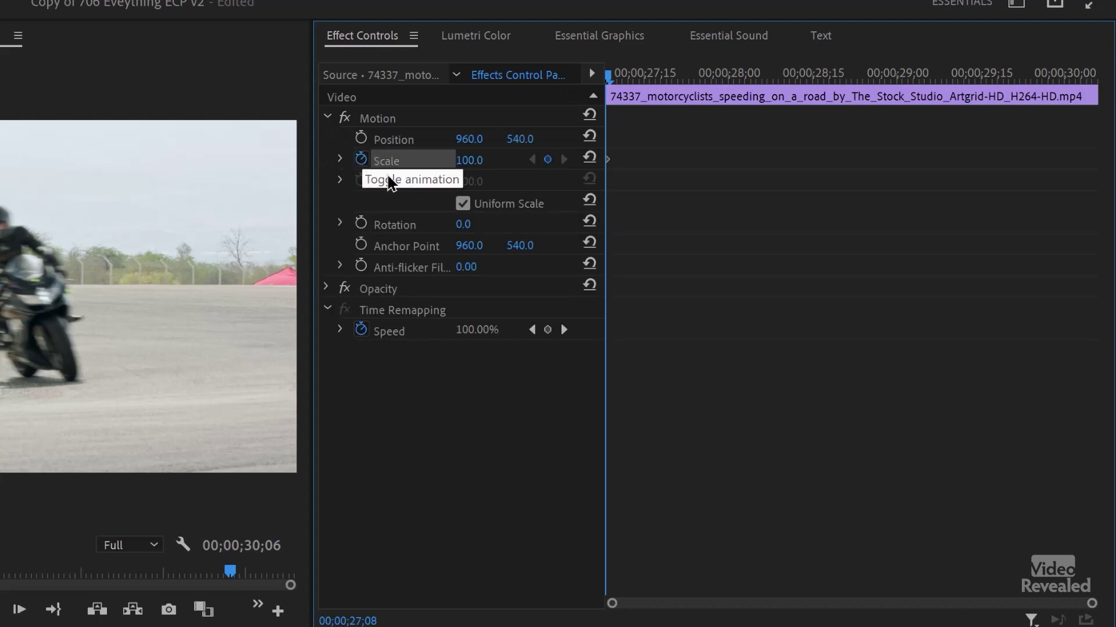
drag(719, 81, 849, 75)
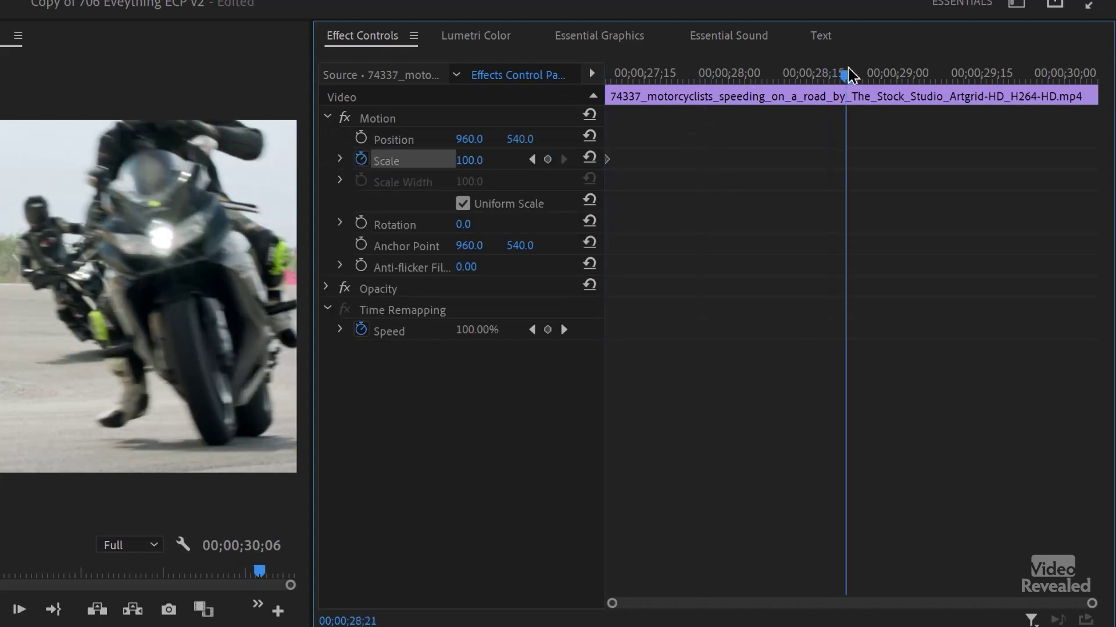
click(482, 158)
text(130)
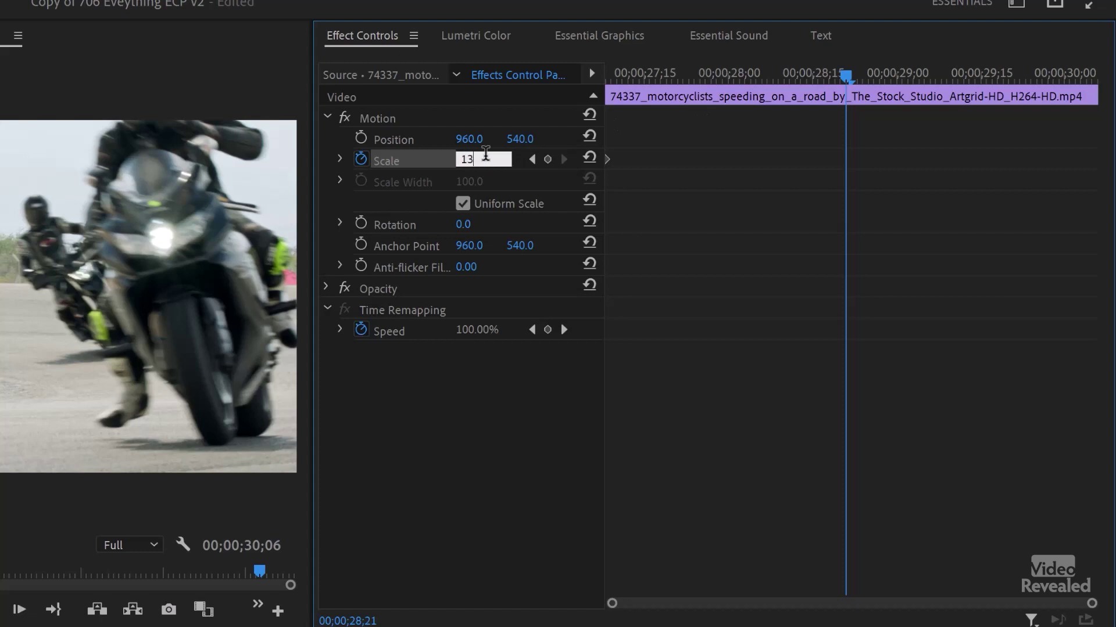
key(Return)
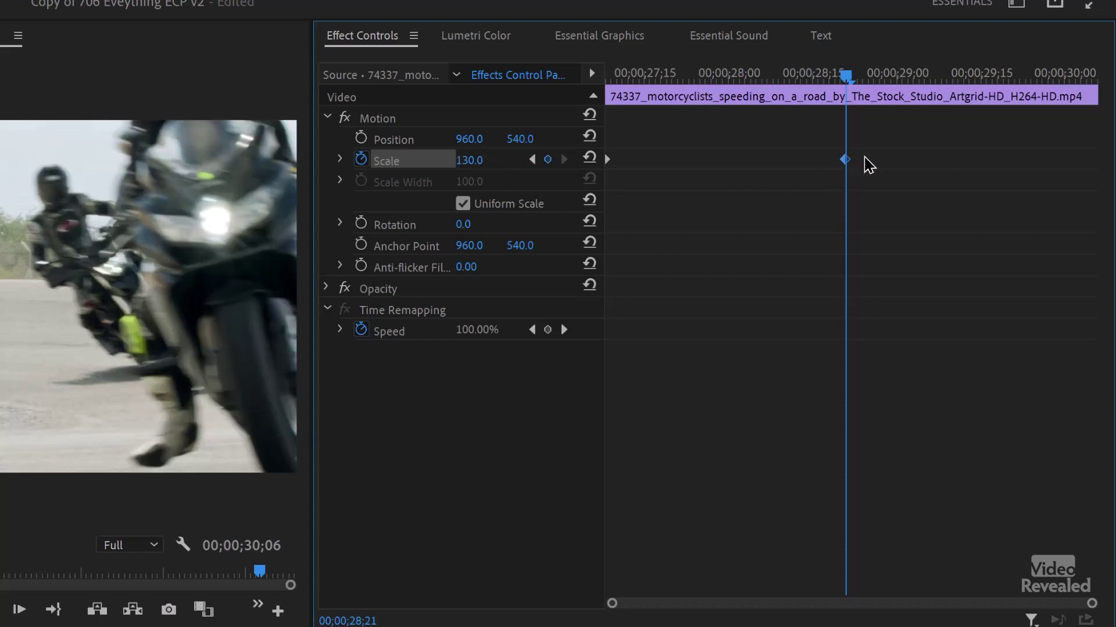
Move the 130 Scale keyframe to the end of the motorcyclists clip and play the zoom from the clip's start
drag(845, 159, 934, 160)
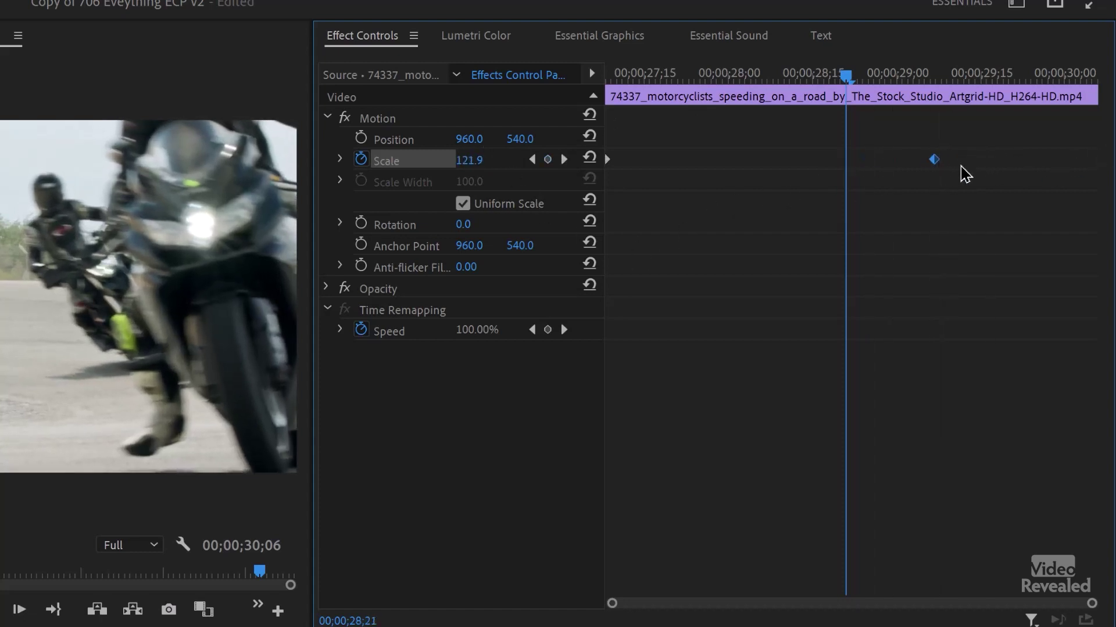
drag(934, 159, 1096, 159)
drag(848, 77, 588, 220)
key(space)
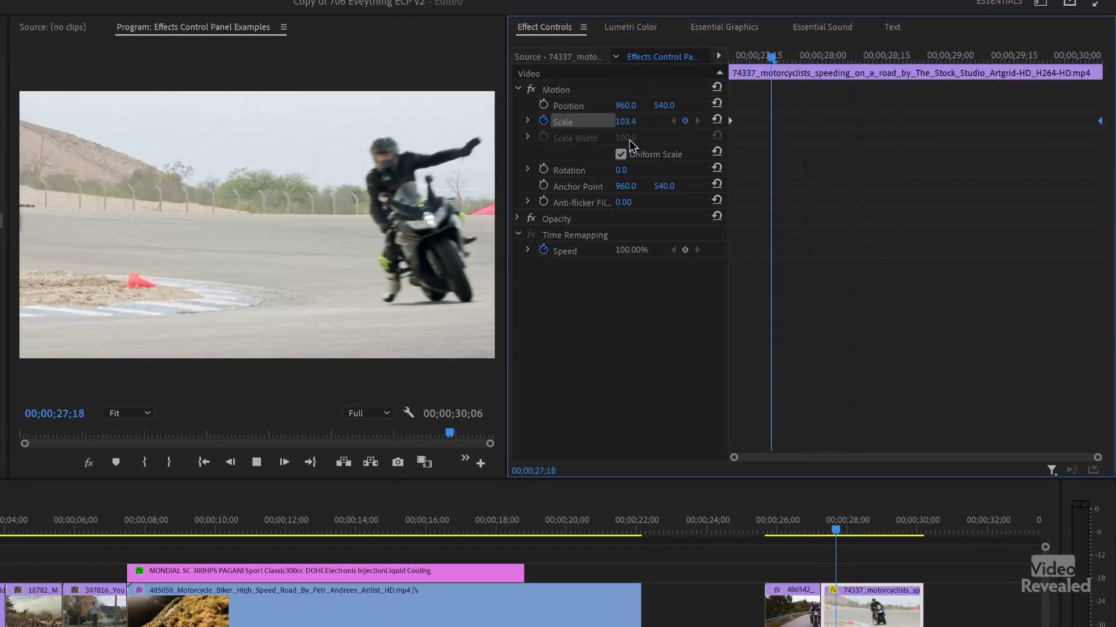
key(space)
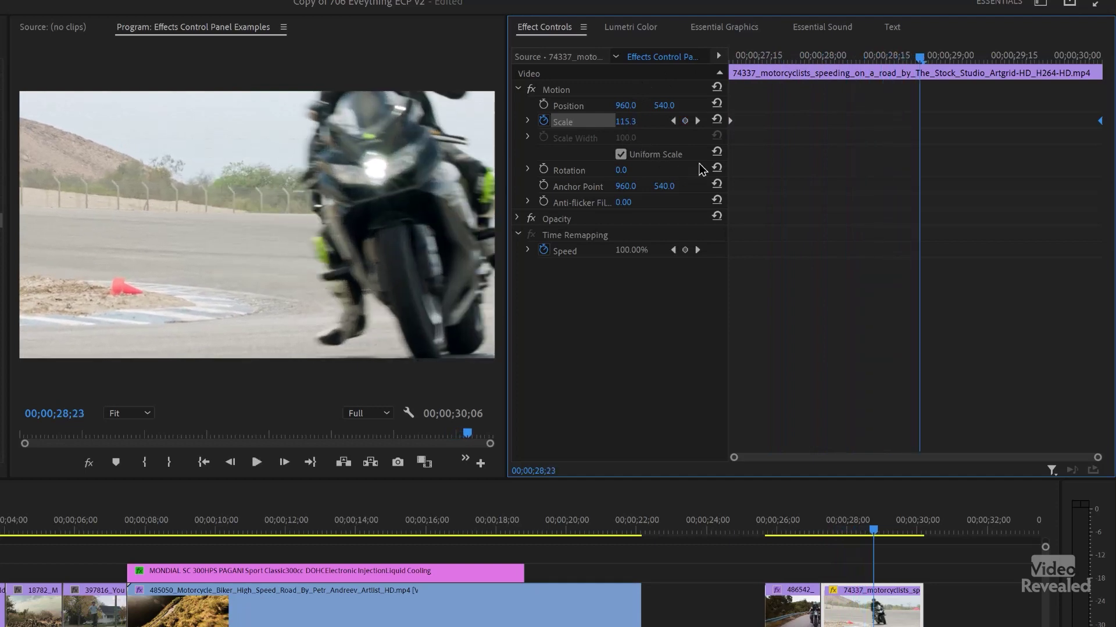
Turn off Pin to Clip and move the first Scale keyframe to 00;00;27;00, before the clip's start
click(583, 27)
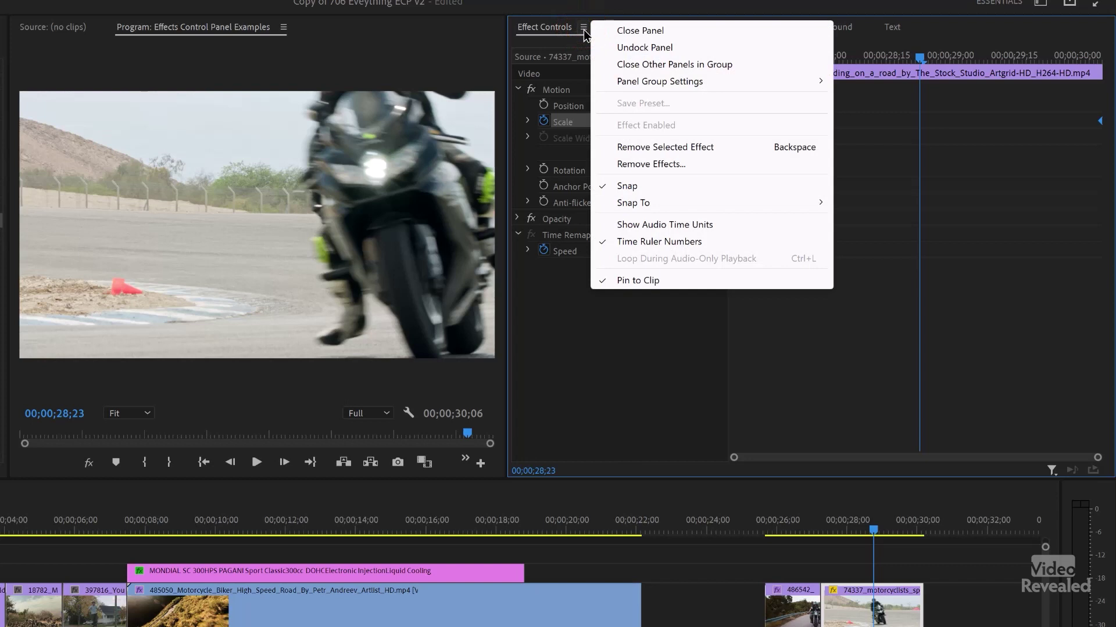
click(646, 281)
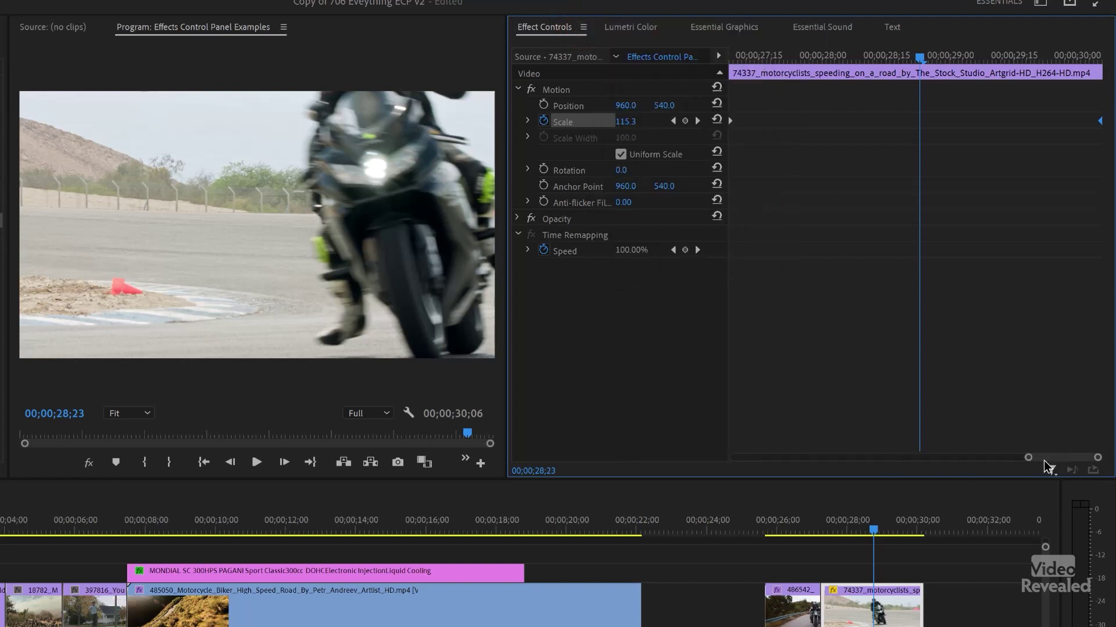
drag(1029, 459, 1010, 459)
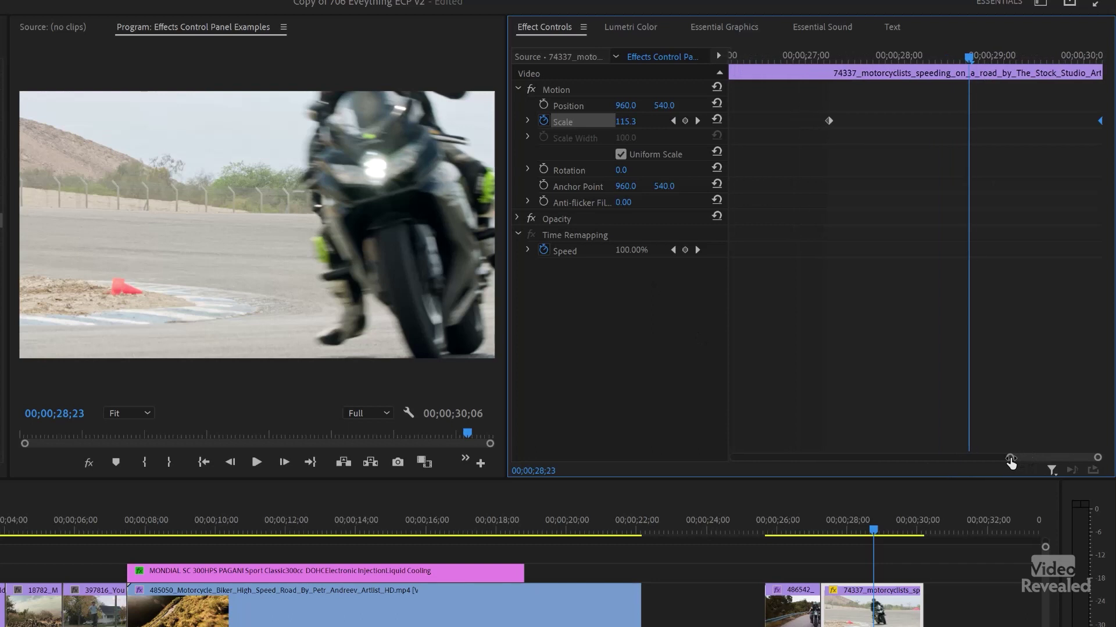
drag(880, 56, 805, 56)
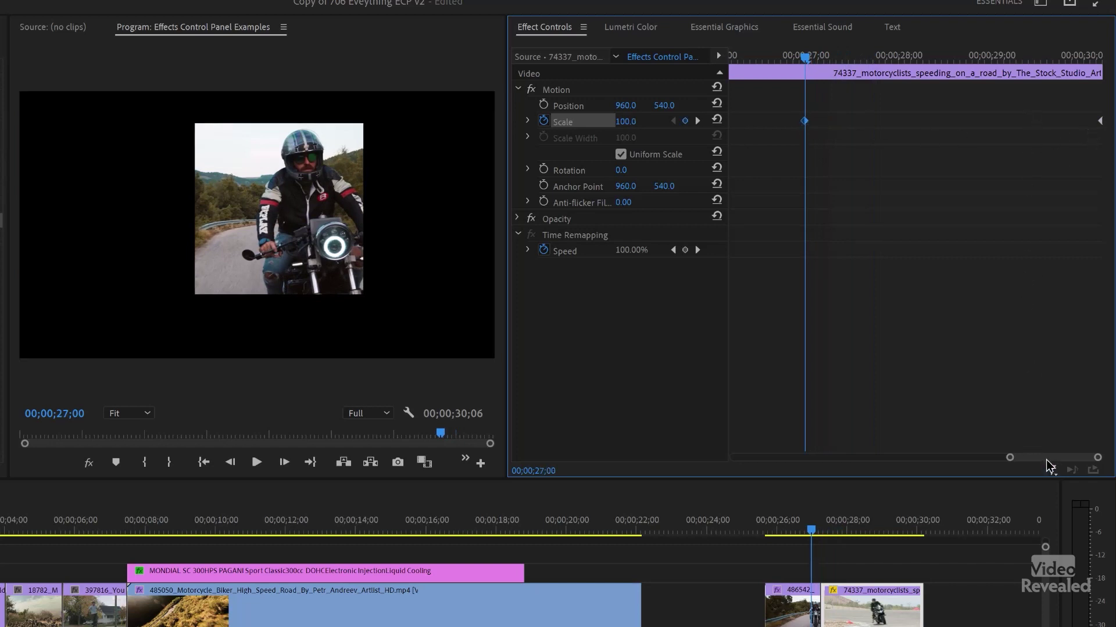
Try trimming the motorcyclists clip's end back to 00;00;29;24, check the Scale animation at 00;00;29;00, and undo the trim
mouse_move(1097, 461)
mouse_down()
mouse_move(1082, 458)
mouse_move(1107, 462)
mouse_up()
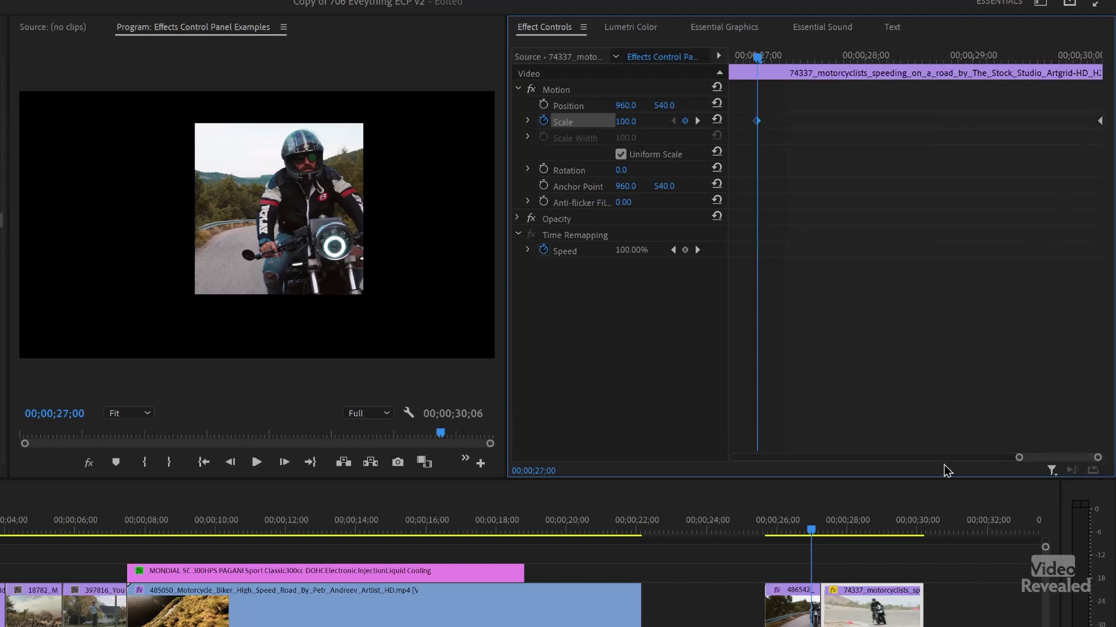
drag(1101, 127, 1088, 128)
drag(913, 601, 908, 593)
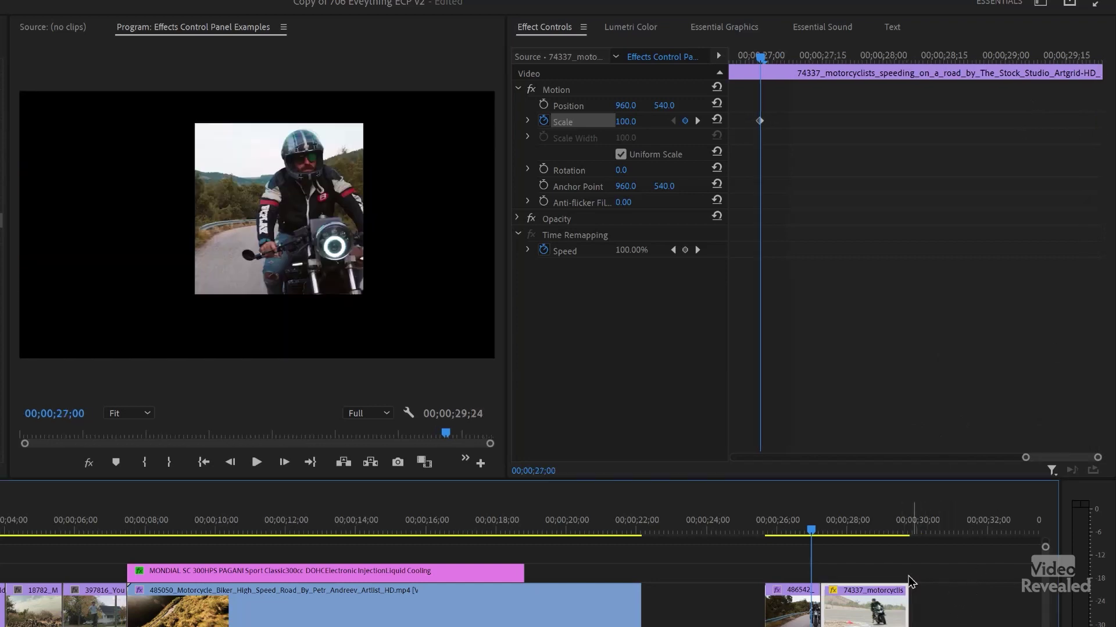
click(883, 531)
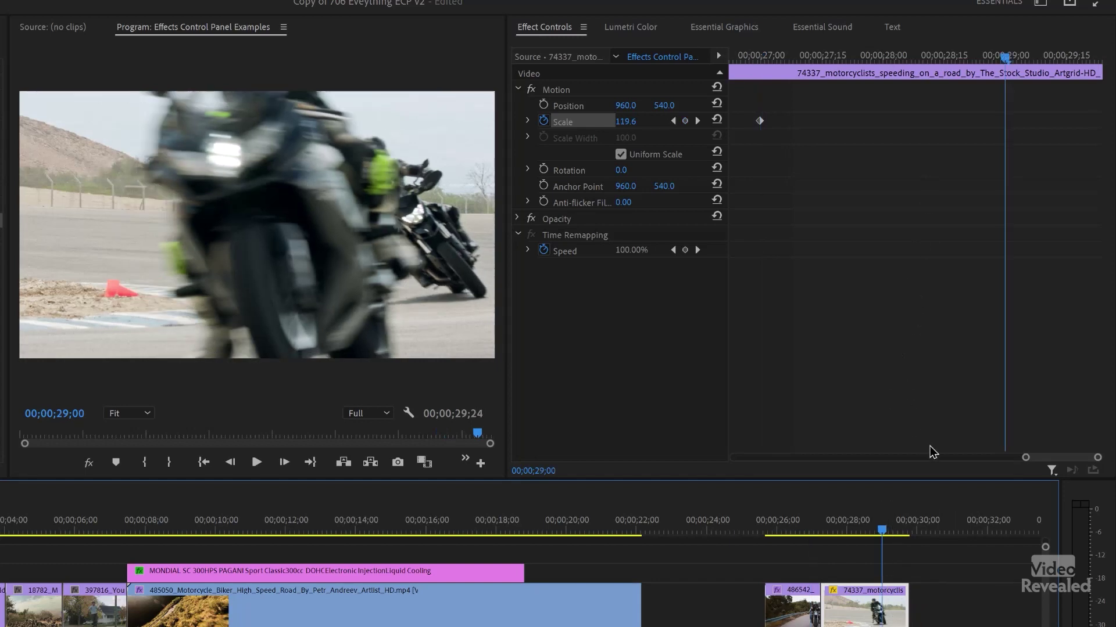
click(1073, 463)
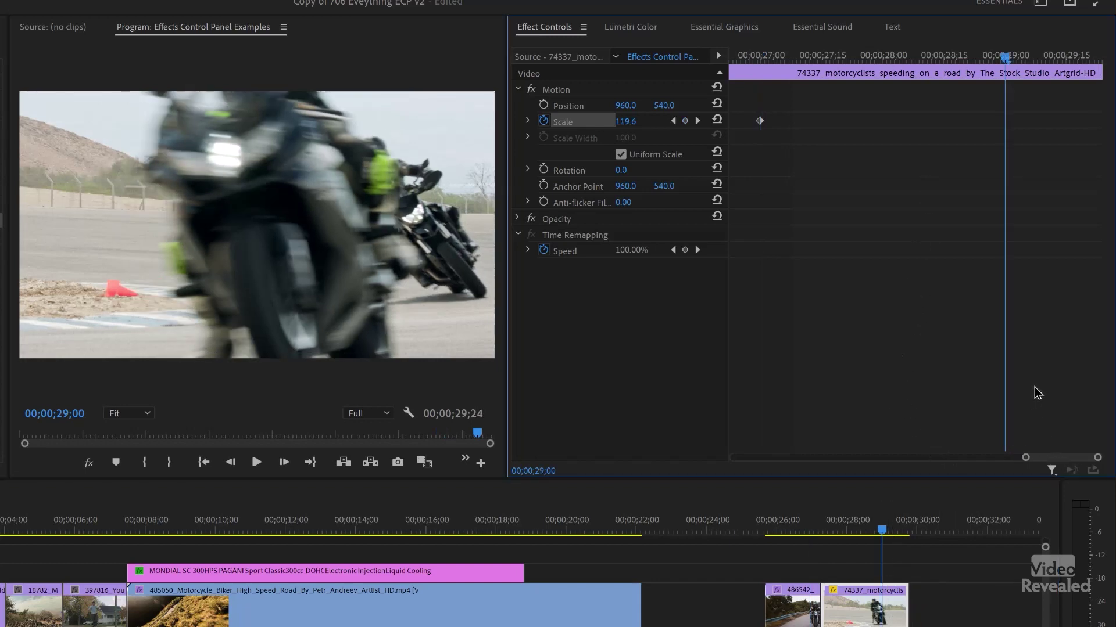
key(ctrl+z)
Extend the end of the motorcyclists clip in the timeline to about 00;00;39;01
click(897, 530)
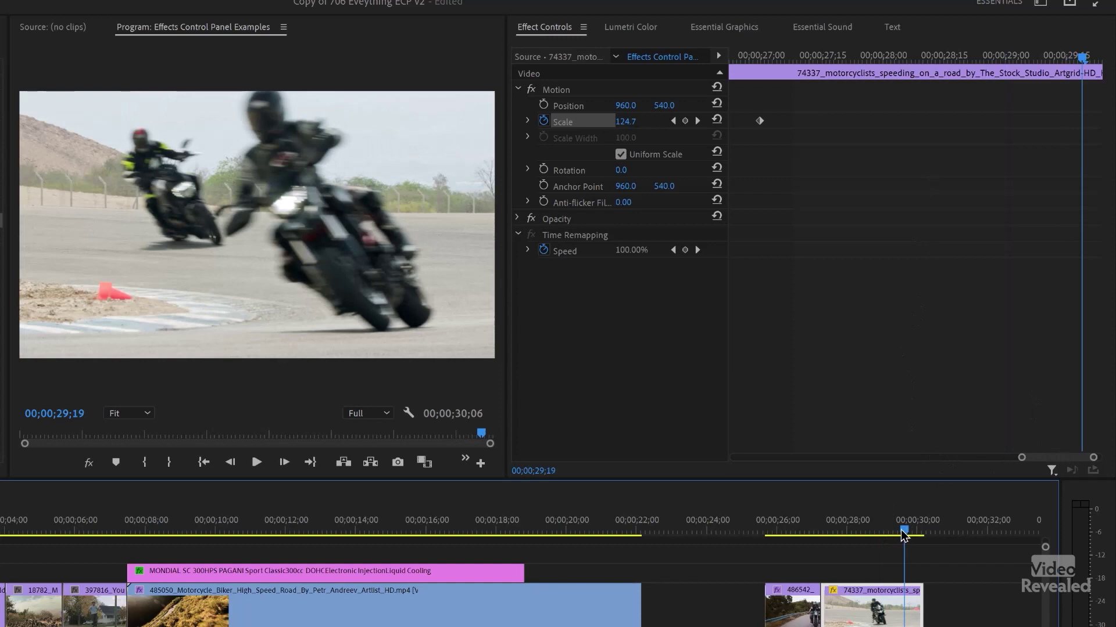
drag(924, 591, 976, 602)
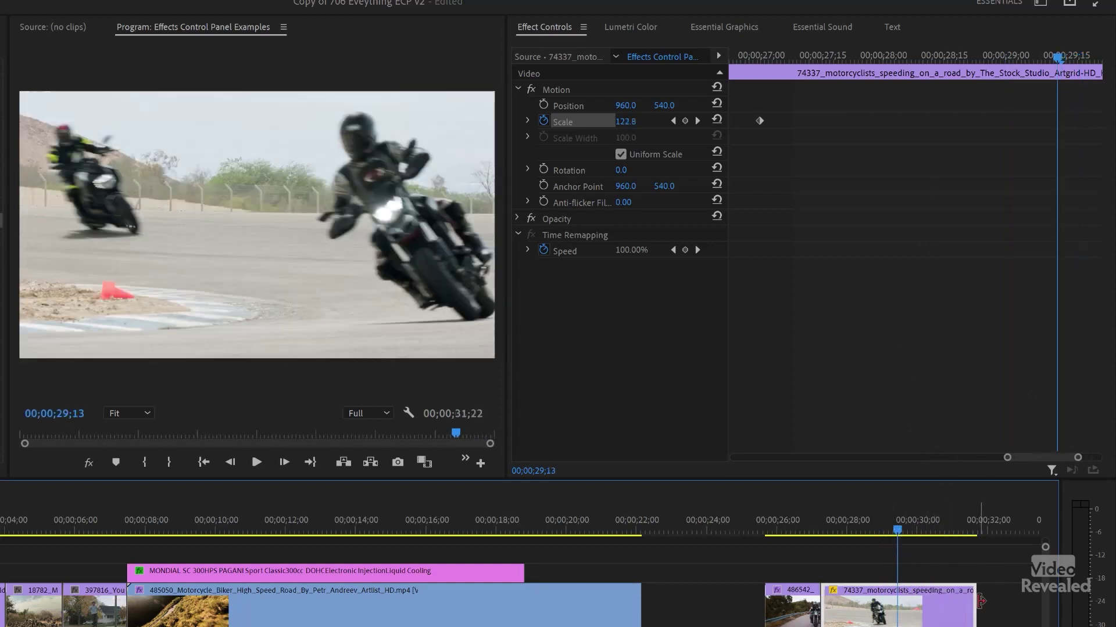
scroll(947, 575, down, 8)
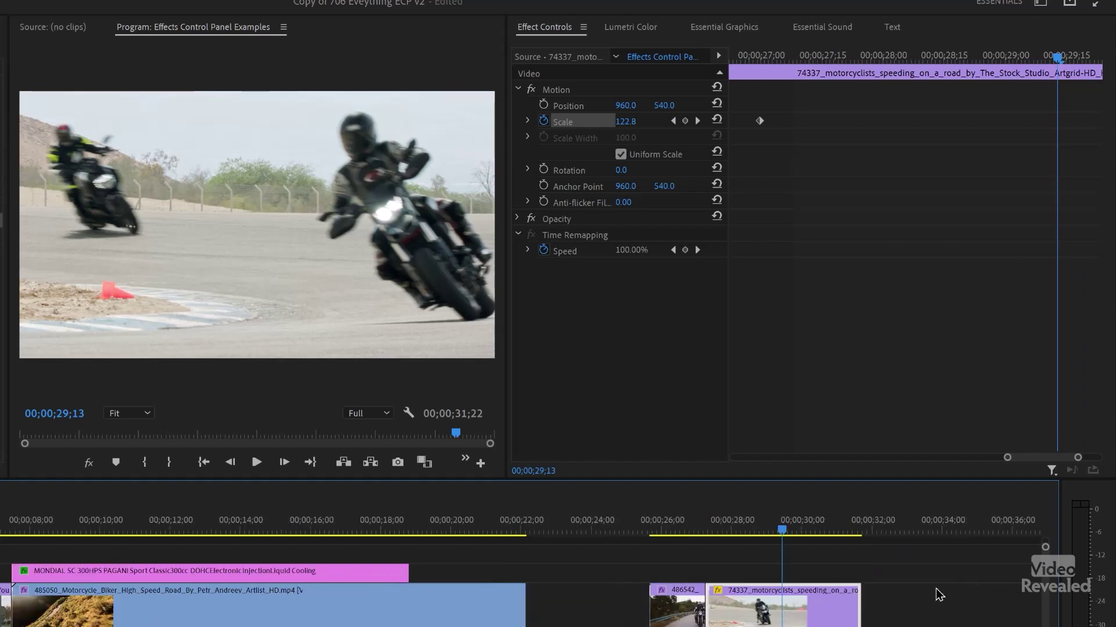
drag(690, 607, 944, 602)
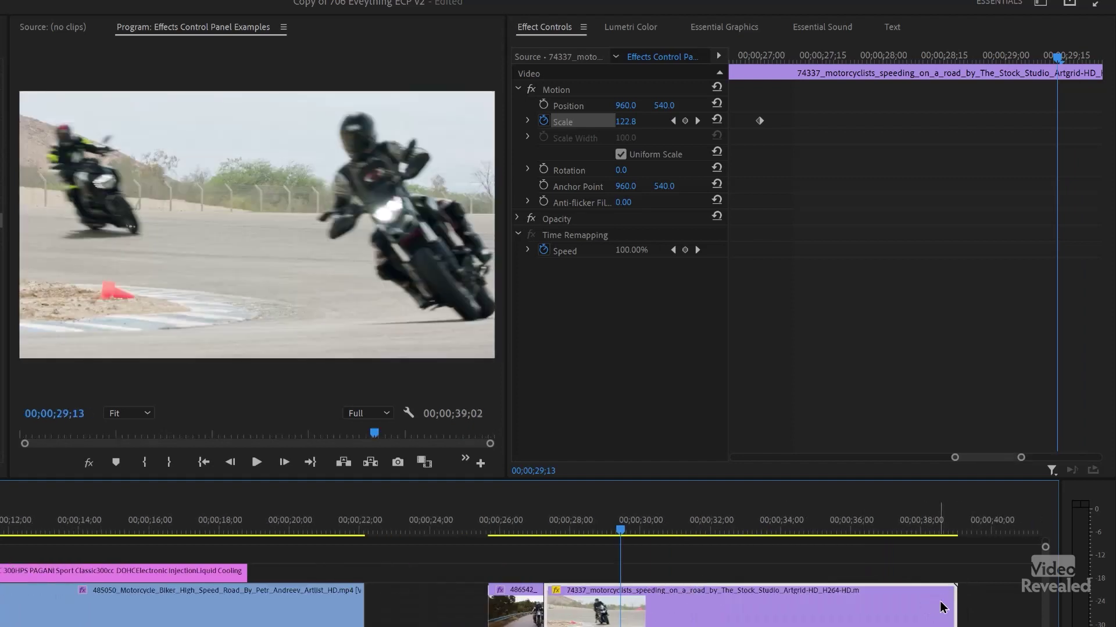
drag(956, 600, 1006, 594)
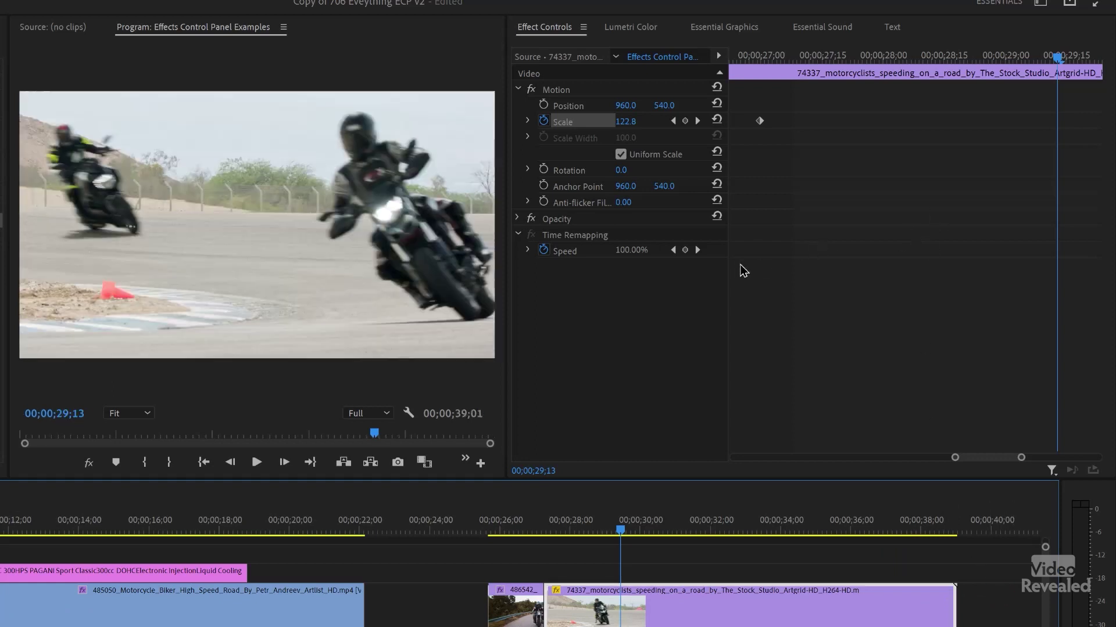
Widen the keyframe area and move the motorcyclists clip's second Scale keyframe out to about 00;00;31;14
drag(726, 268, 698, 266)
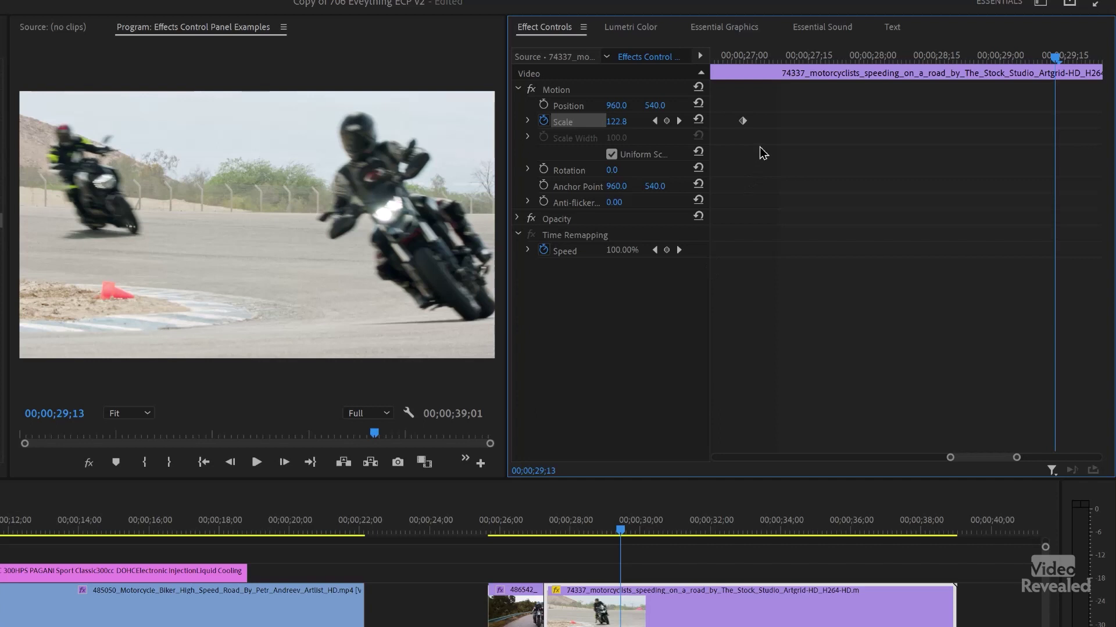
drag(903, 62, 1046, 48)
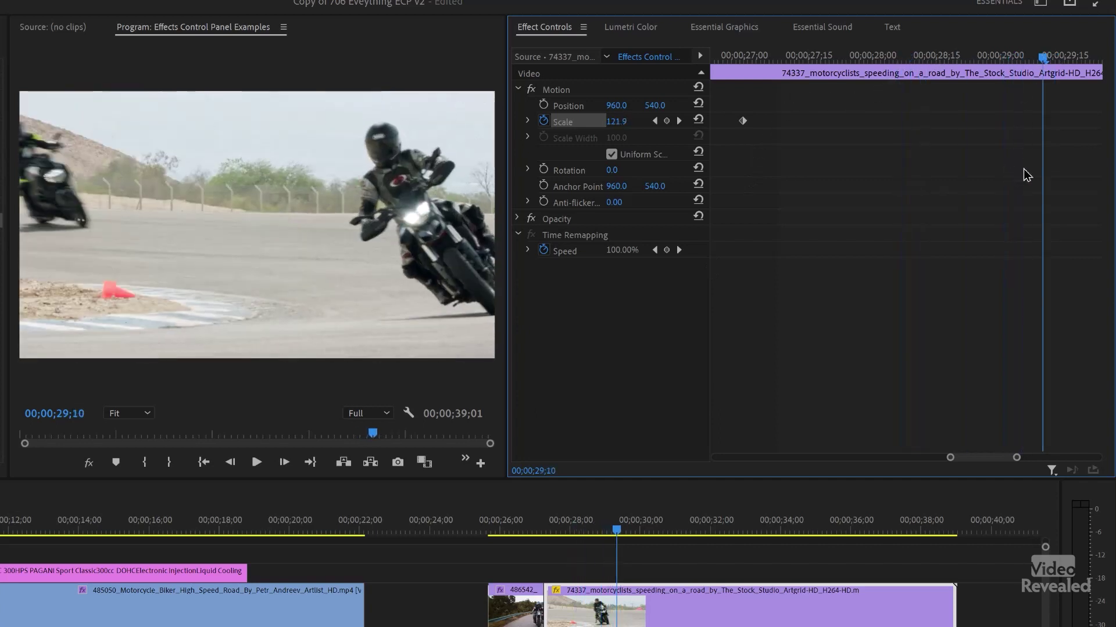
mouse_move(980, 467)
mouse_down()
mouse_move(996, 463)
mouse_move(909, 459)
mouse_move(990, 462)
mouse_up()
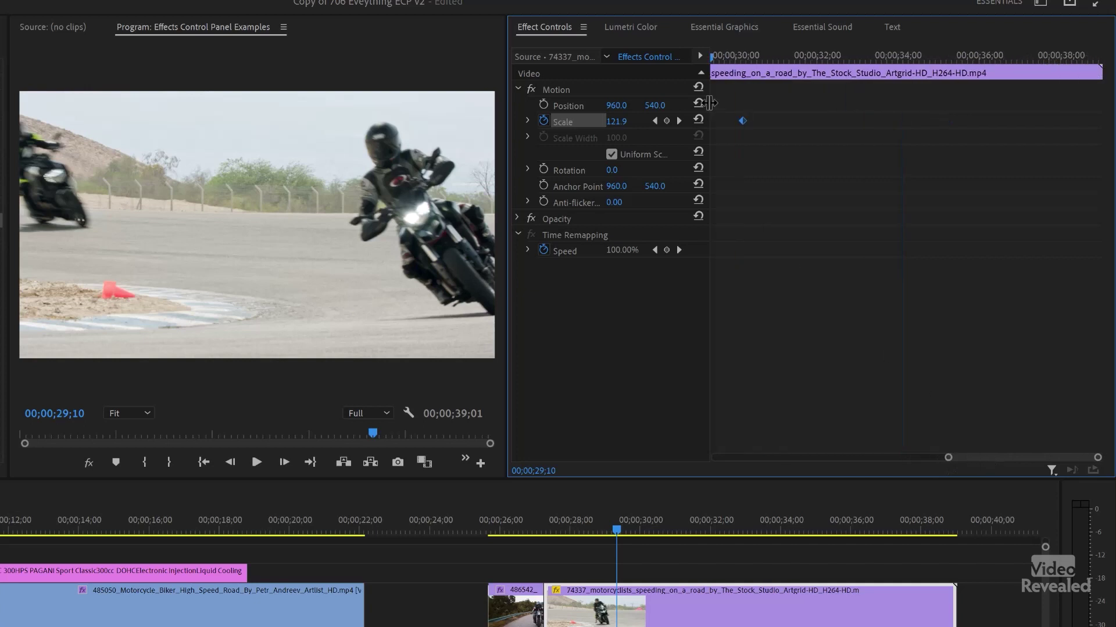
drag(743, 121, 797, 122)
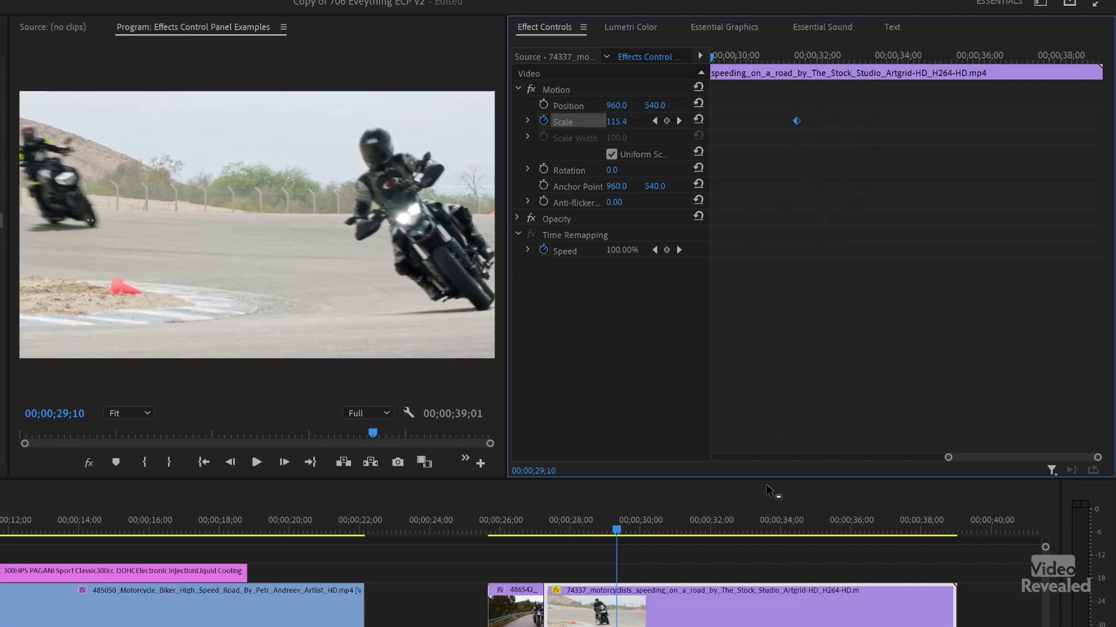
Split the motorcyclists clip at about 00;00;31;03, select its first part, and scrub back to 00;00;28;06
click(679, 591)
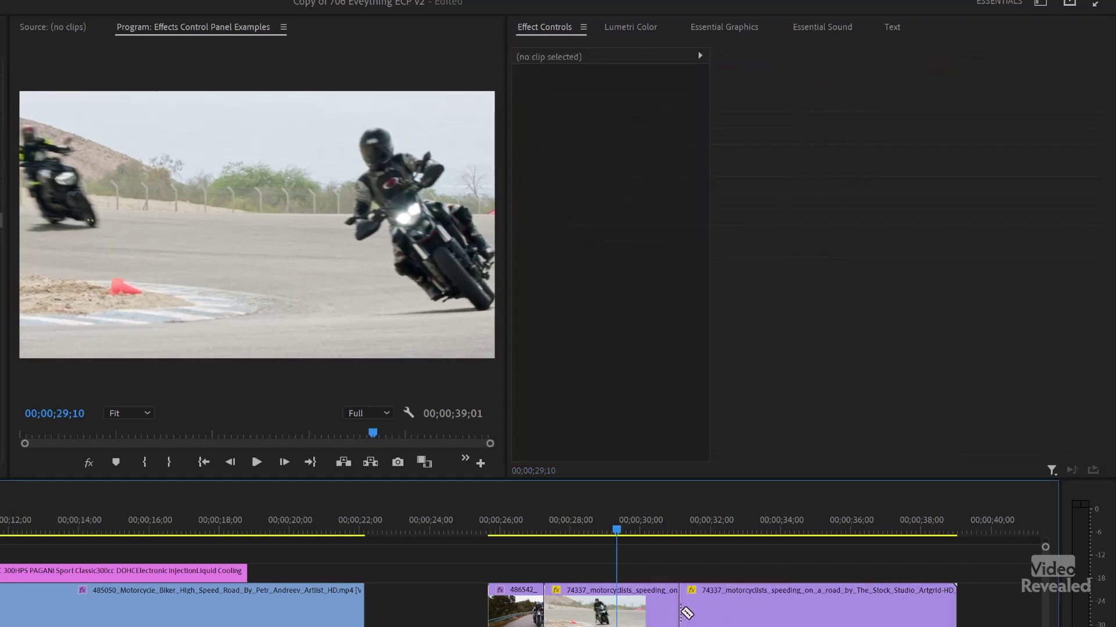
key(v)
click(654, 605)
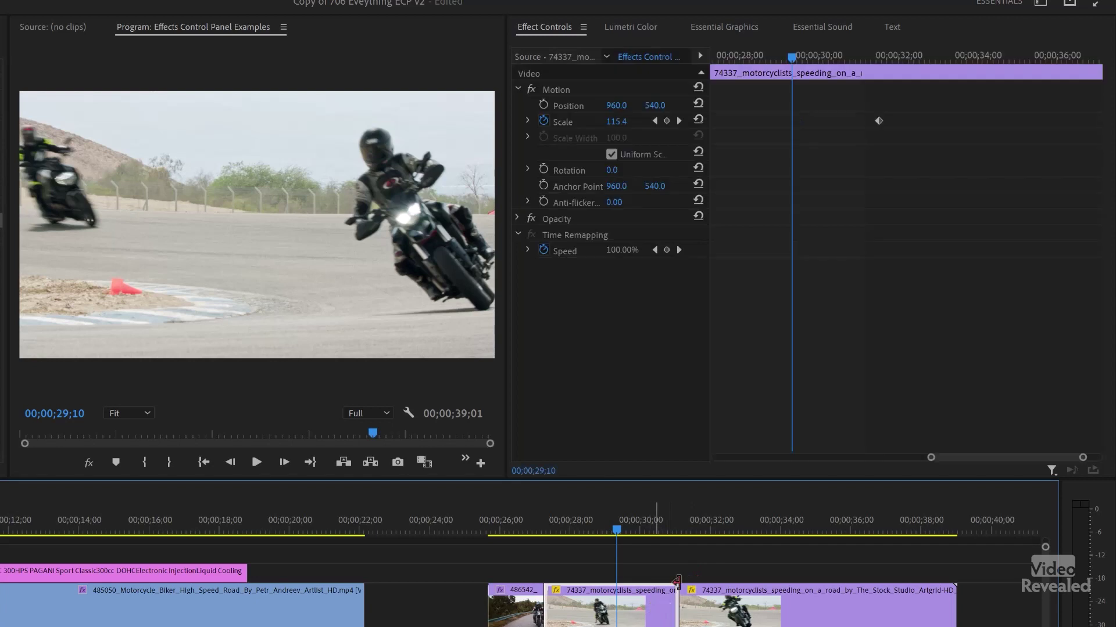
drag(635, 514, 578, 533)
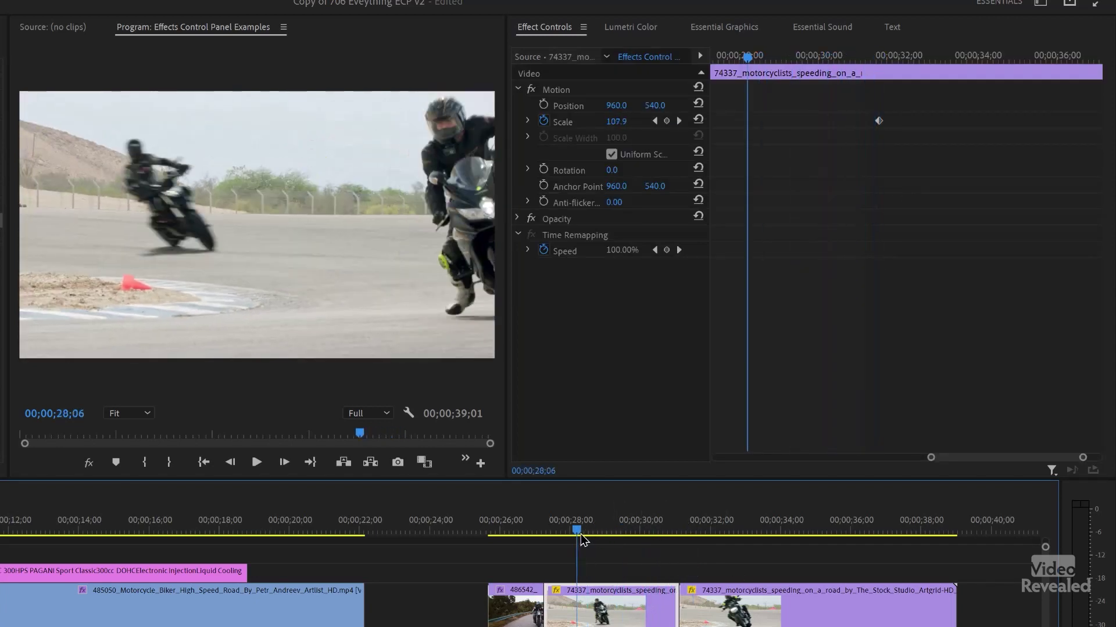
Show the full keyframe range, move the first Scale keyframe to about 00;00;26;10, and play across the split
double_click(947, 458)
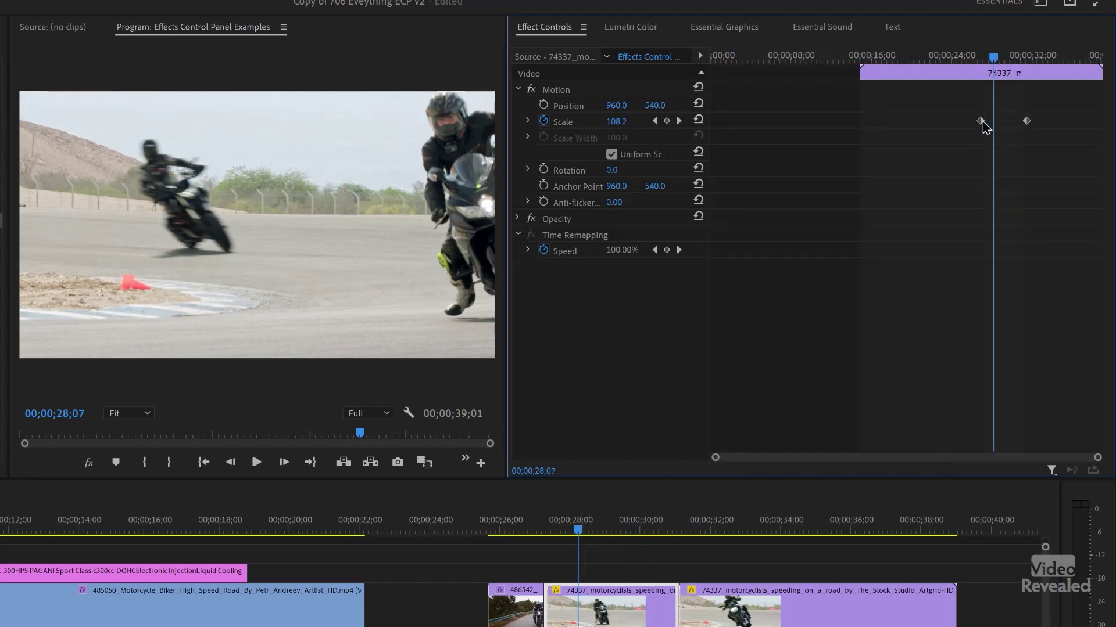
drag(980, 121, 975, 122)
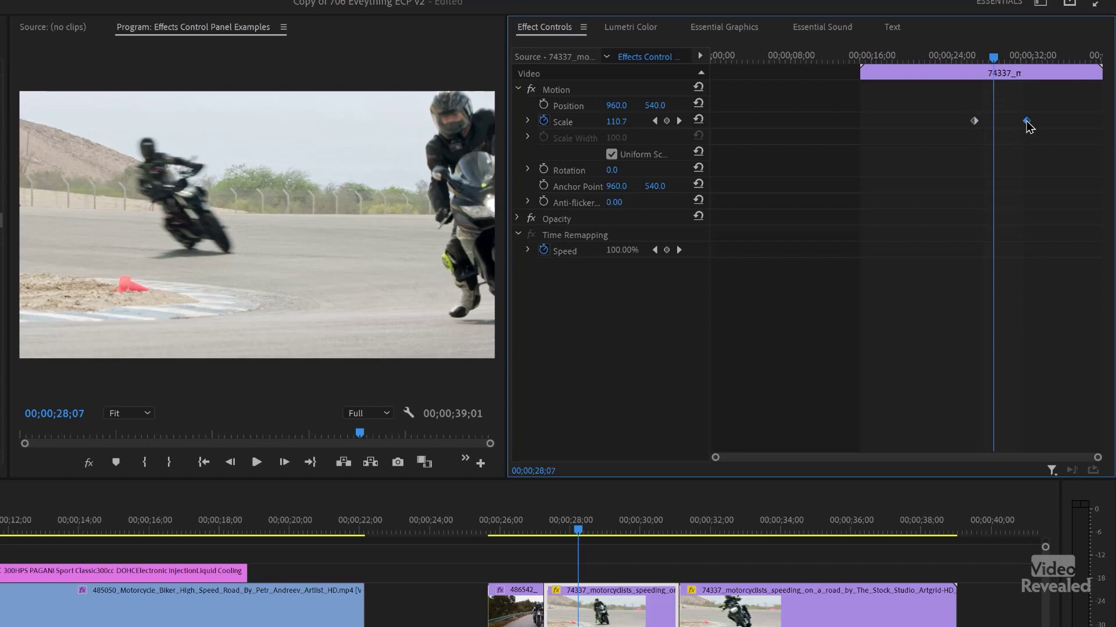
click(534, 532)
key(space)
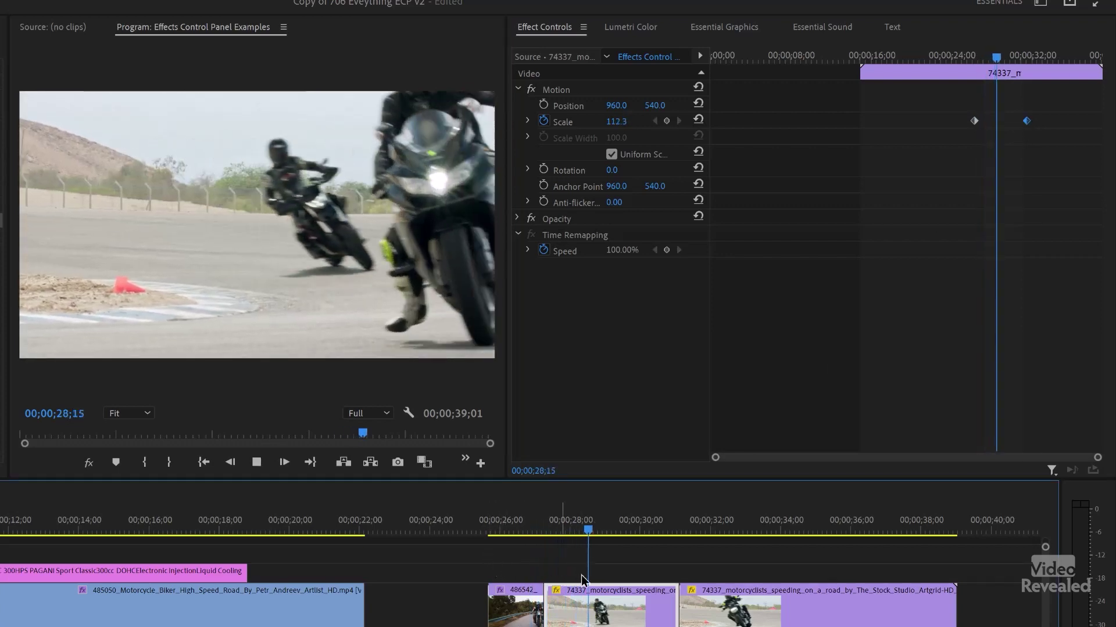
key(space)
click(659, 574)
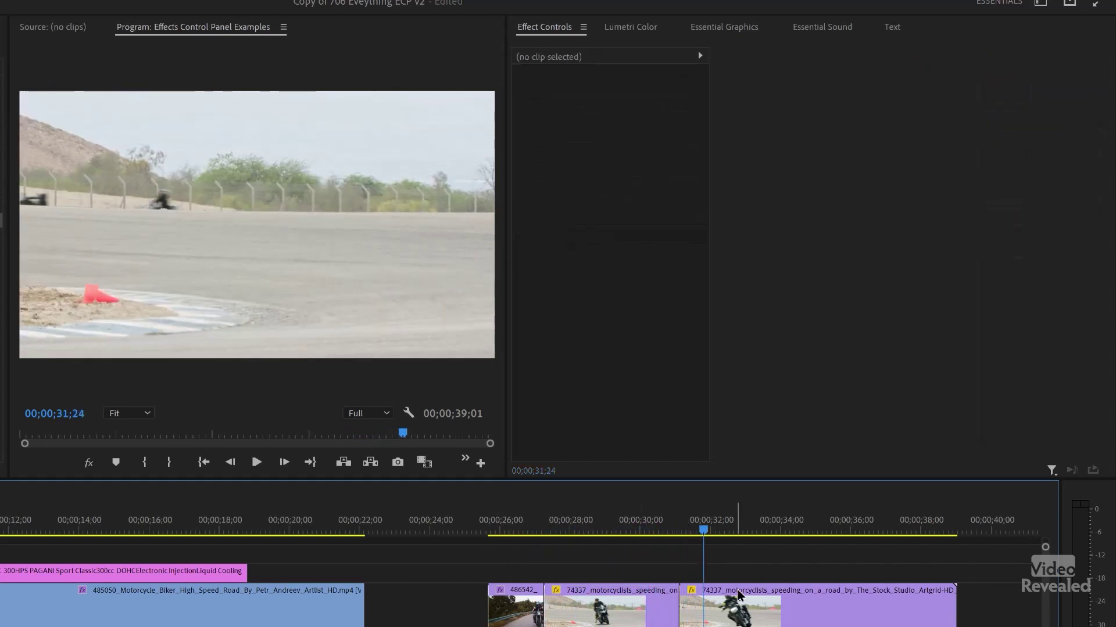